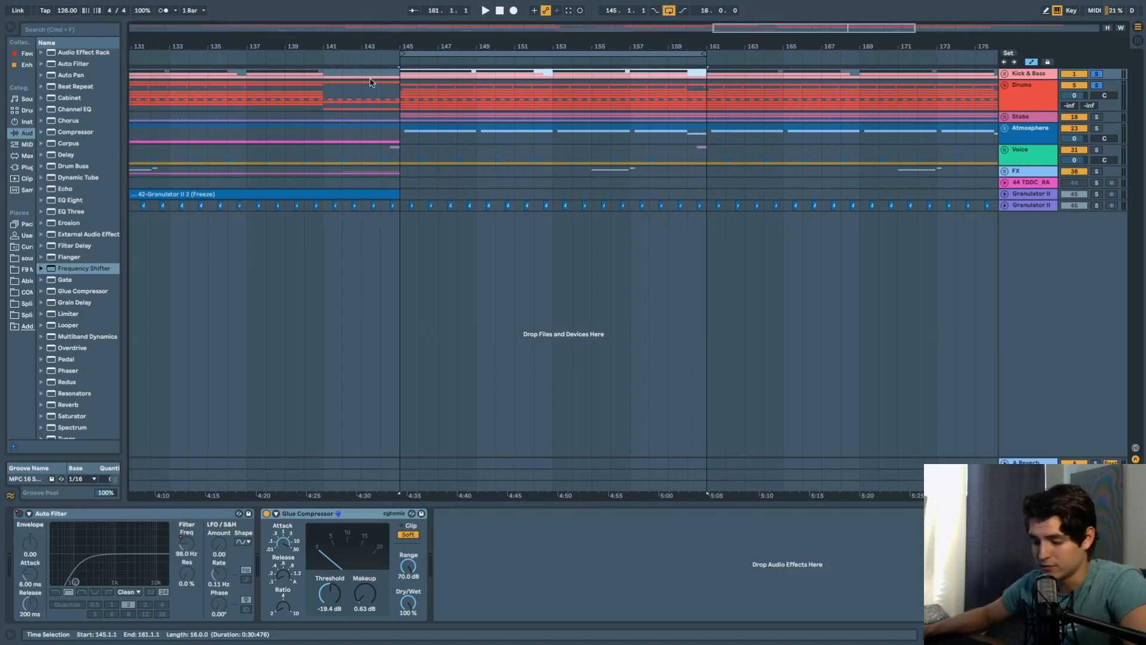
# Select the Drums clip at bar 145 to show its EQ Eight, Compressor and SPAN chain, then play.
pyautogui.click(399, 82)
pyautogui.press('space')
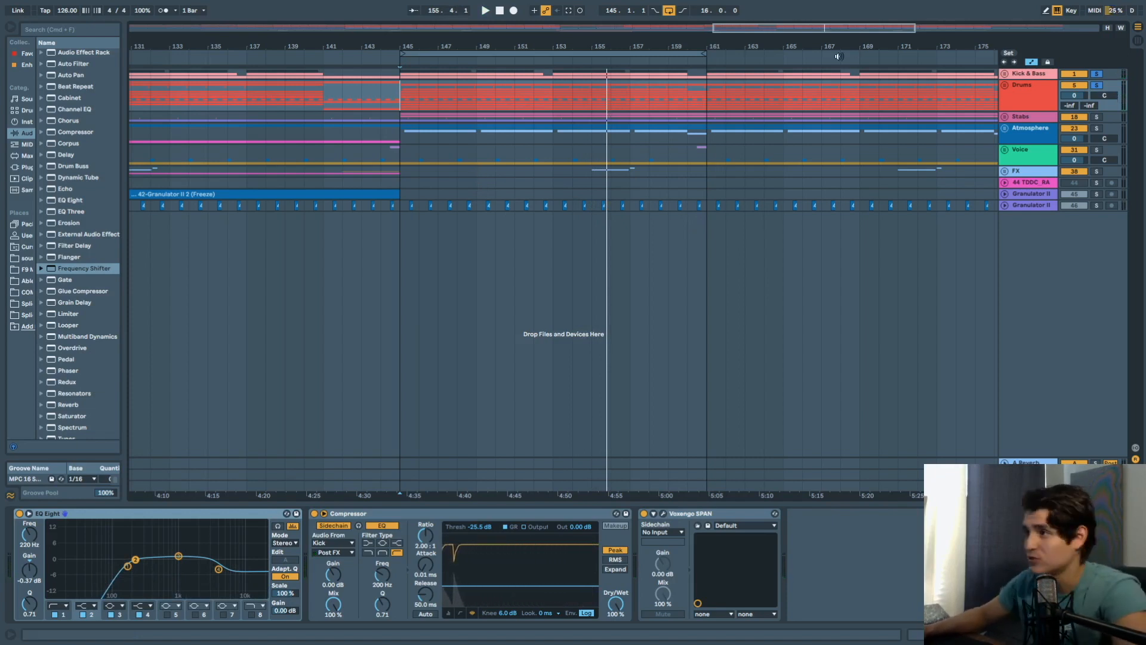
# Clear existing solos, then solo and unfold the Kick & Bass group.
pyautogui.click(1096, 86)
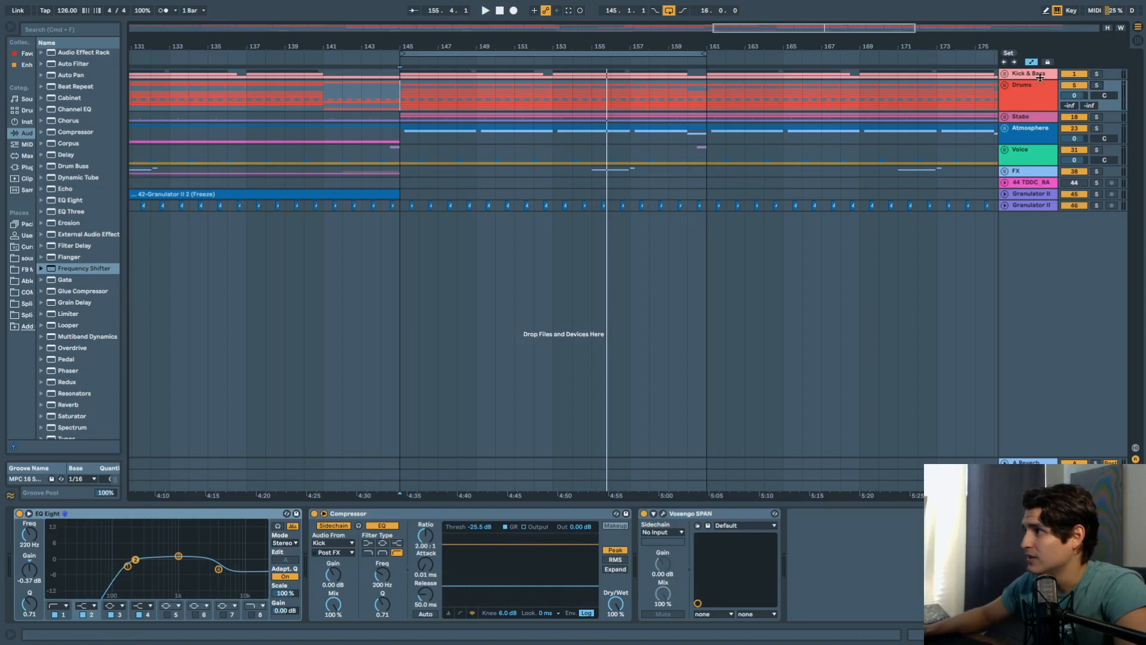
pyautogui.click(1095, 74)
pyautogui.click(1005, 74)
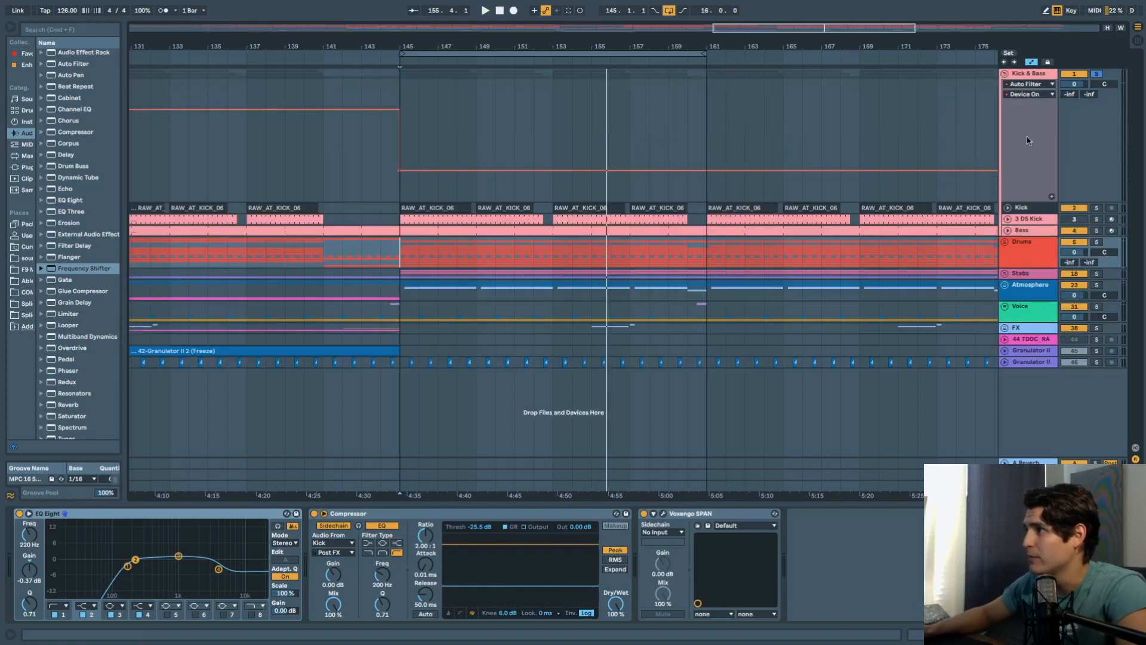
# Inspect the Kick, Bass and 3 DS Kick device chains, then move Bass above 3 DS Kick.
pyautogui.click(1022, 208)
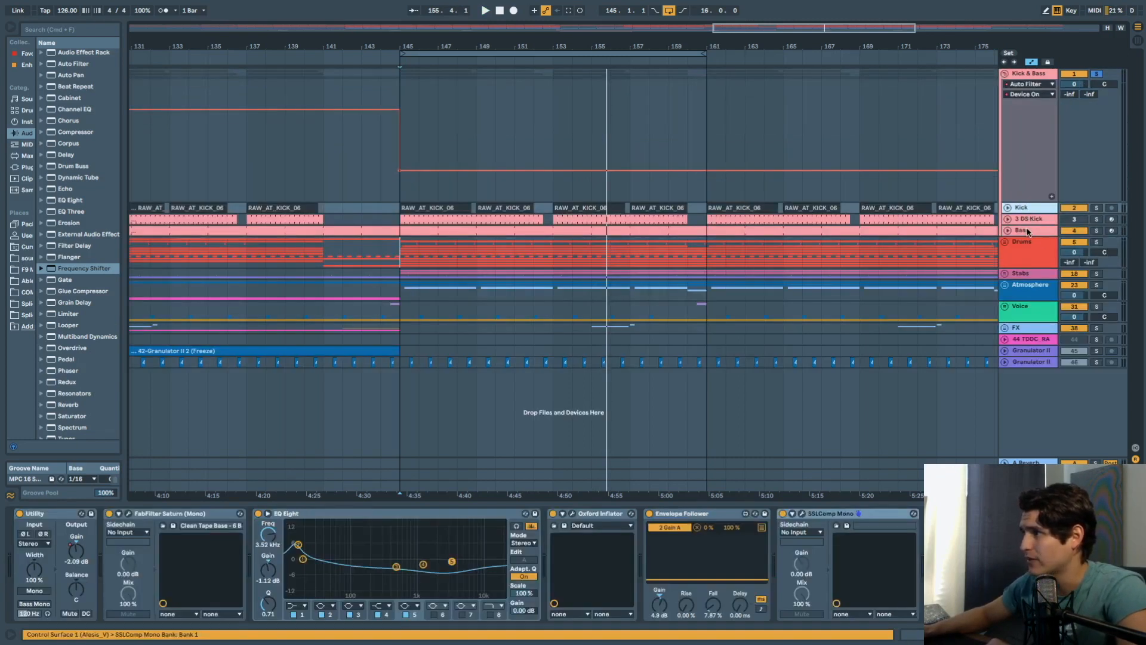
pyautogui.click(1029, 231)
pyautogui.click(1032, 220)
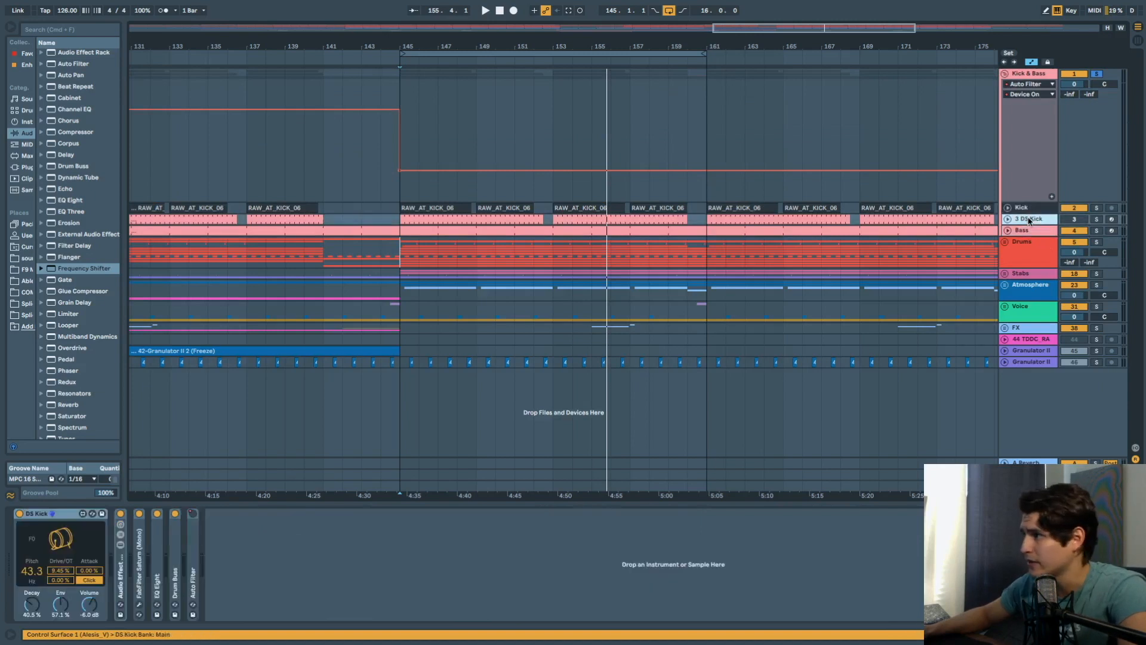
pyautogui.click(1027, 231)
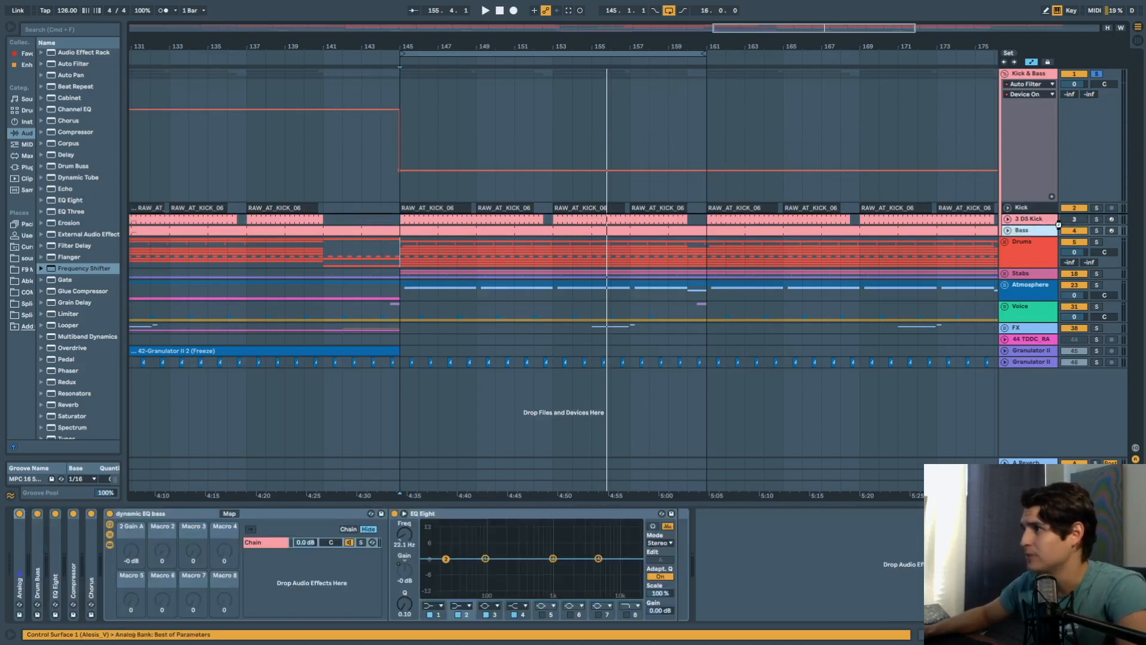
pyautogui.moveTo(1057, 222); pyautogui.dragTo(1025, 207)
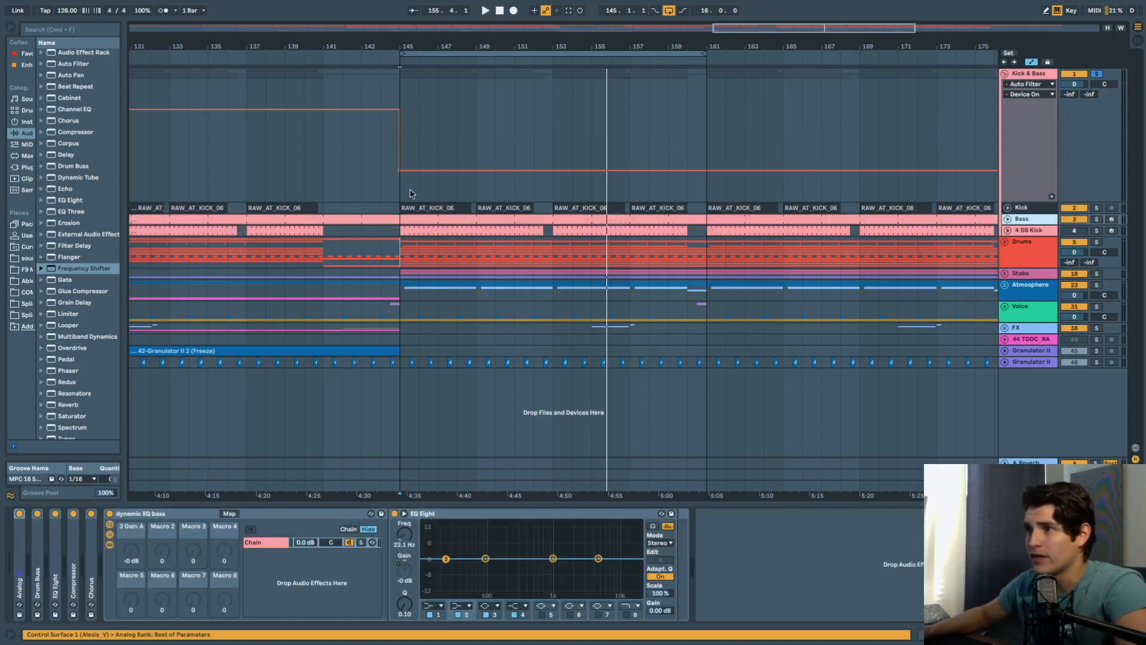
# Unfold the Kick track, solo it, and play from bar 145.1.1.
pyautogui.click(403, 197)
pyautogui.click(435, 209)
pyautogui.click(1008, 209)
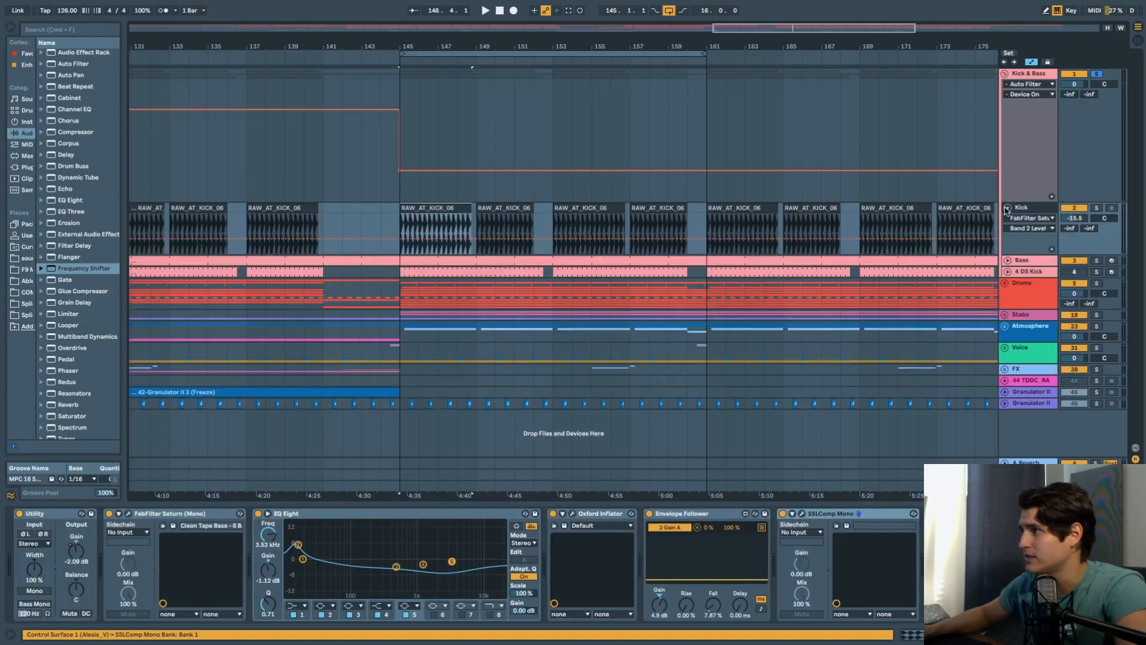
pyautogui.scroll(3, 410, 219)
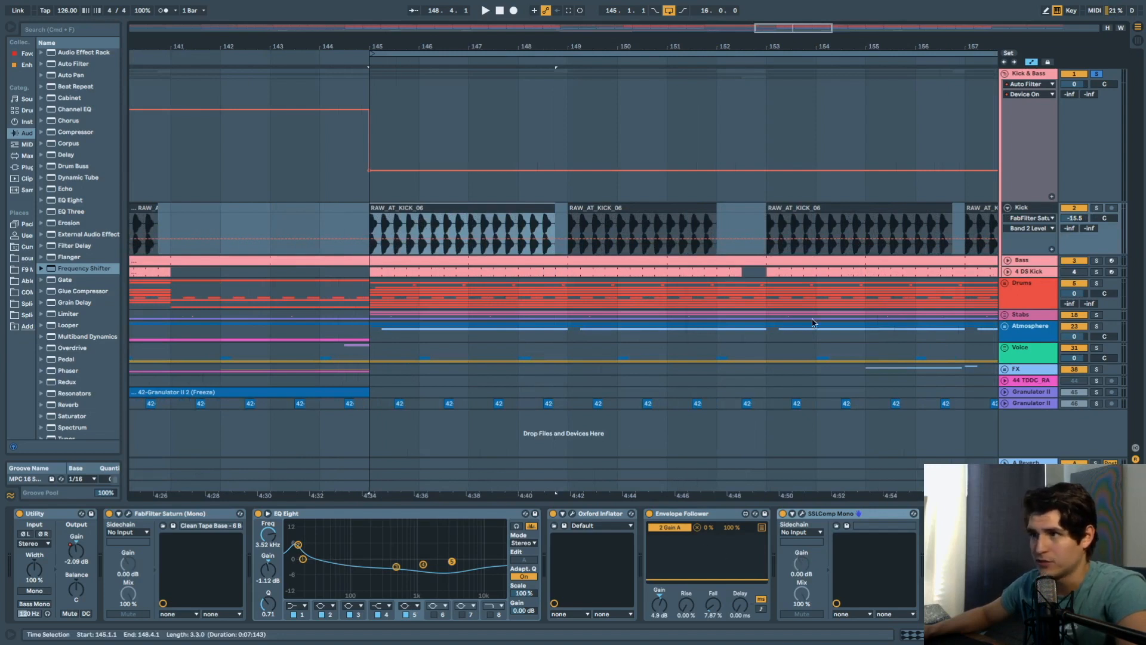
pyautogui.click(1098, 210)
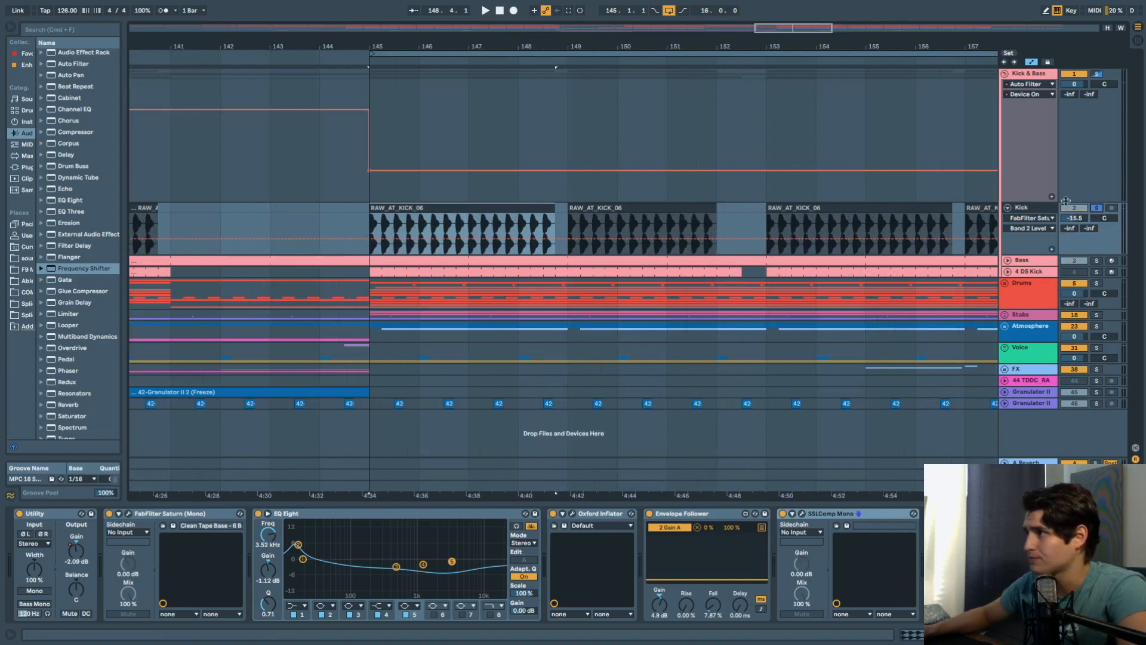
pyautogui.press('space')
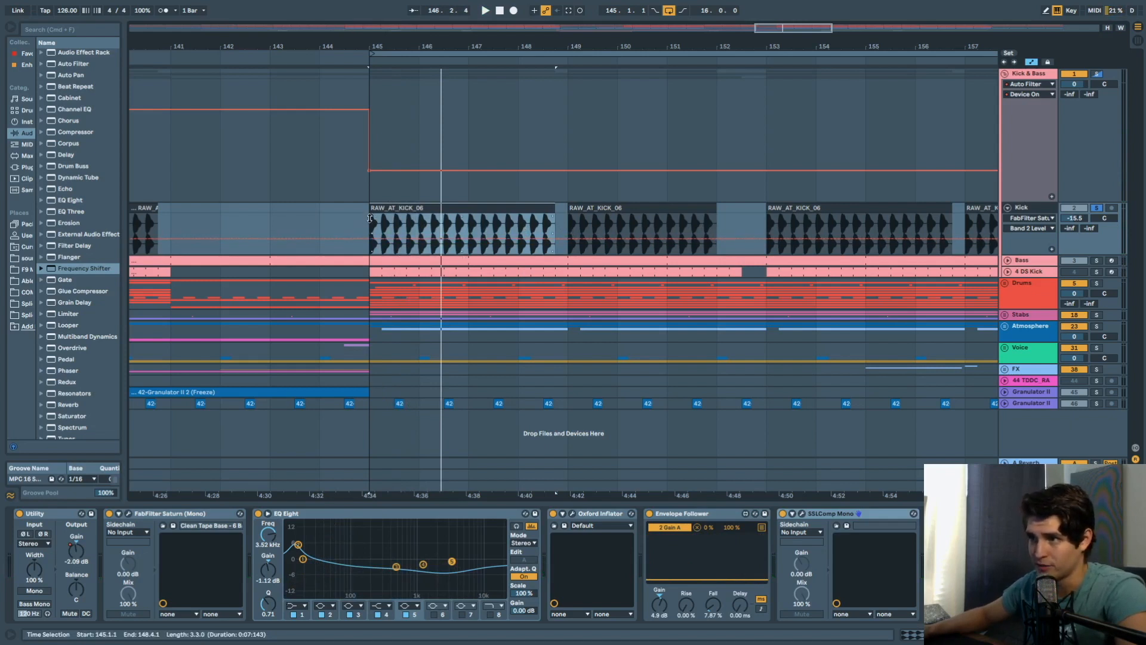
pyautogui.click(369, 219)
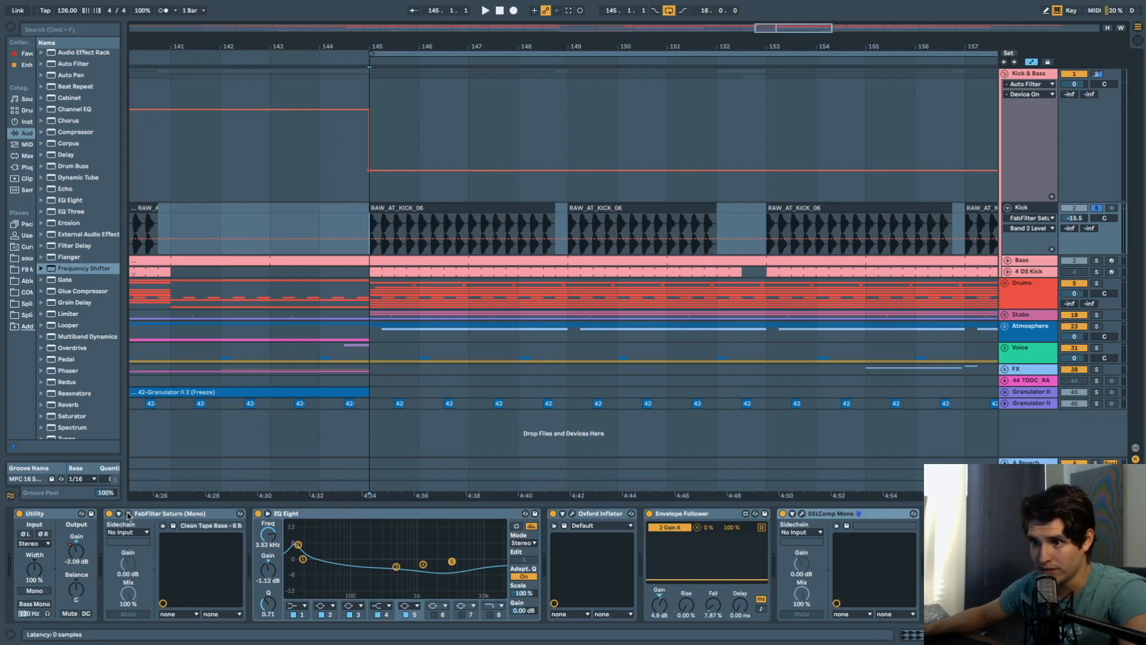
# Open the Kick's FabFilter Saturn window over the arrangement, review its settings, and close it.
pyautogui.click(129, 515)
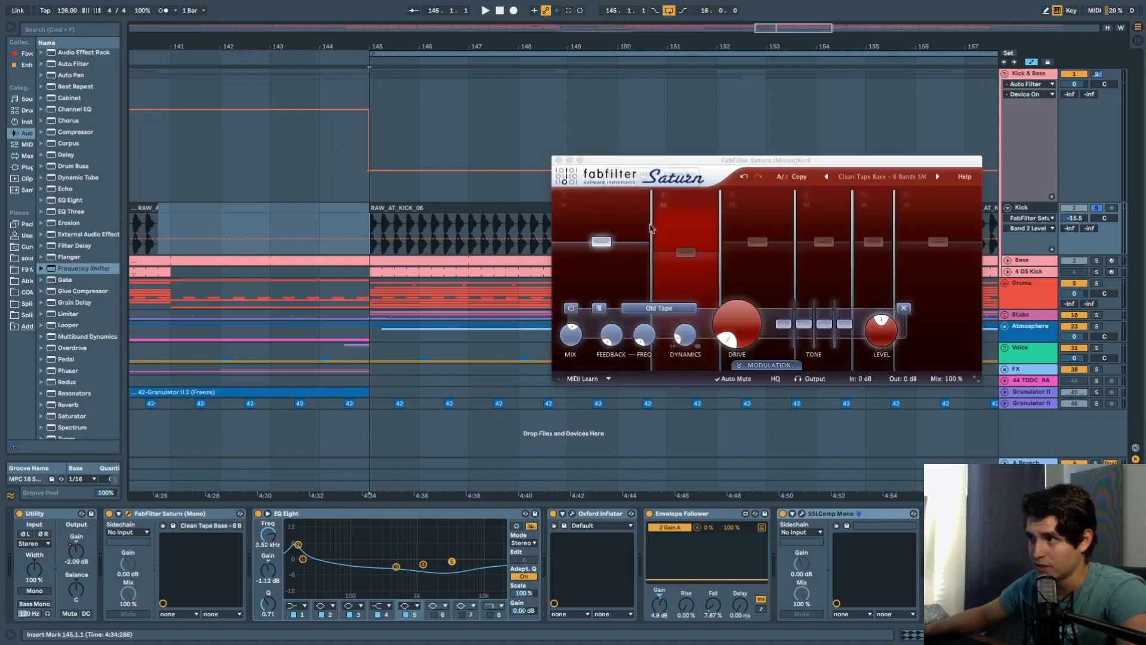
pyautogui.moveTo(684, 160); pyautogui.dragTo(431, 229)
pyautogui.moveTo(441, 308)
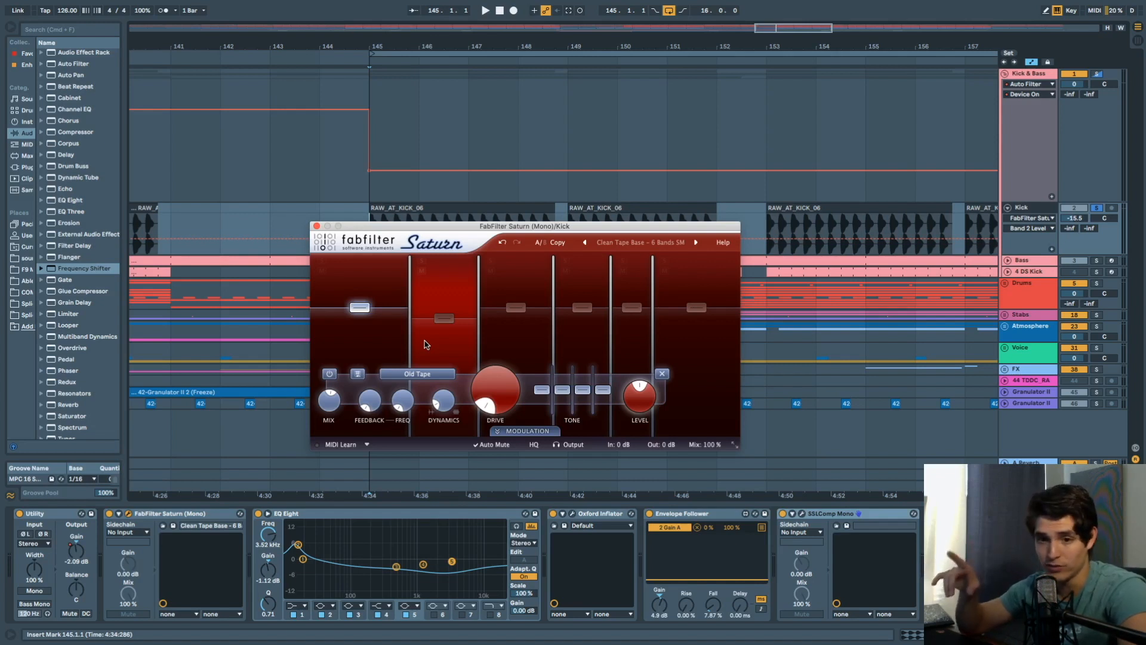
pyautogui.click(316, 226)
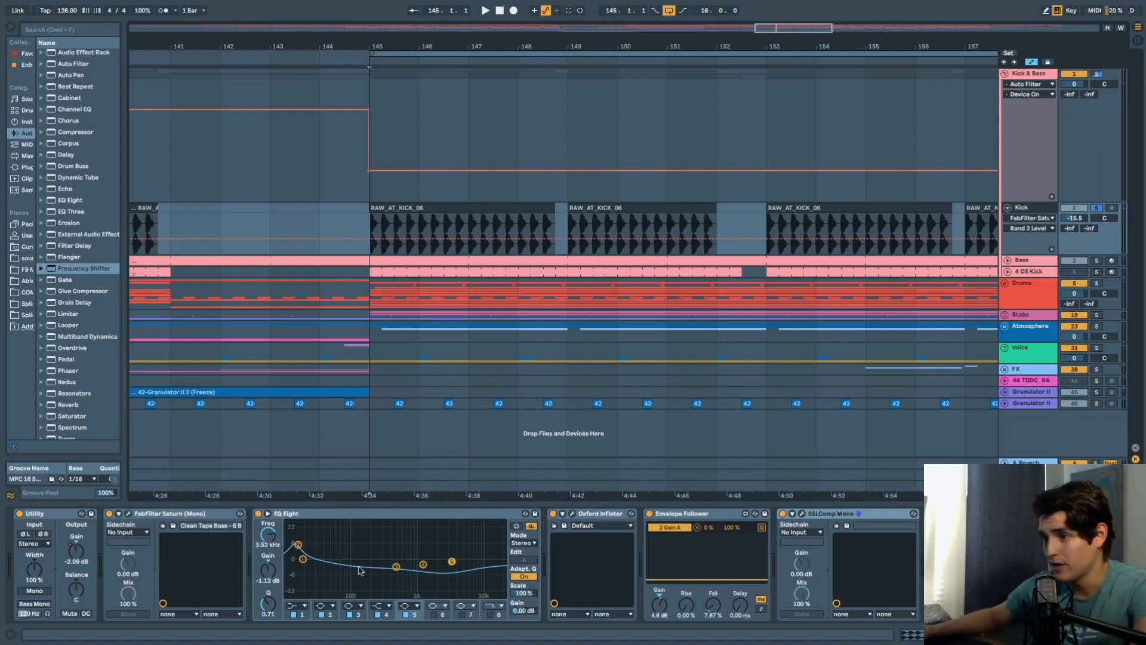
# Review the Oxford Inflator window, then show and solo the Bass track instead of Kick.
pyautogui.click(573, 513)
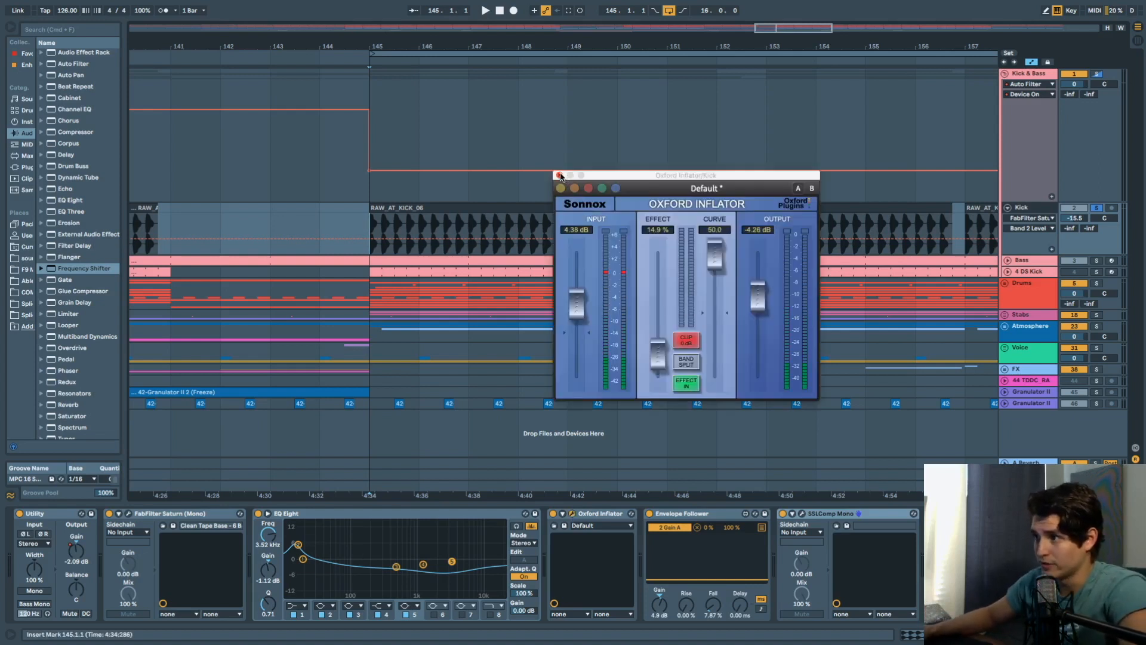
pyautogui.click(559, 176)
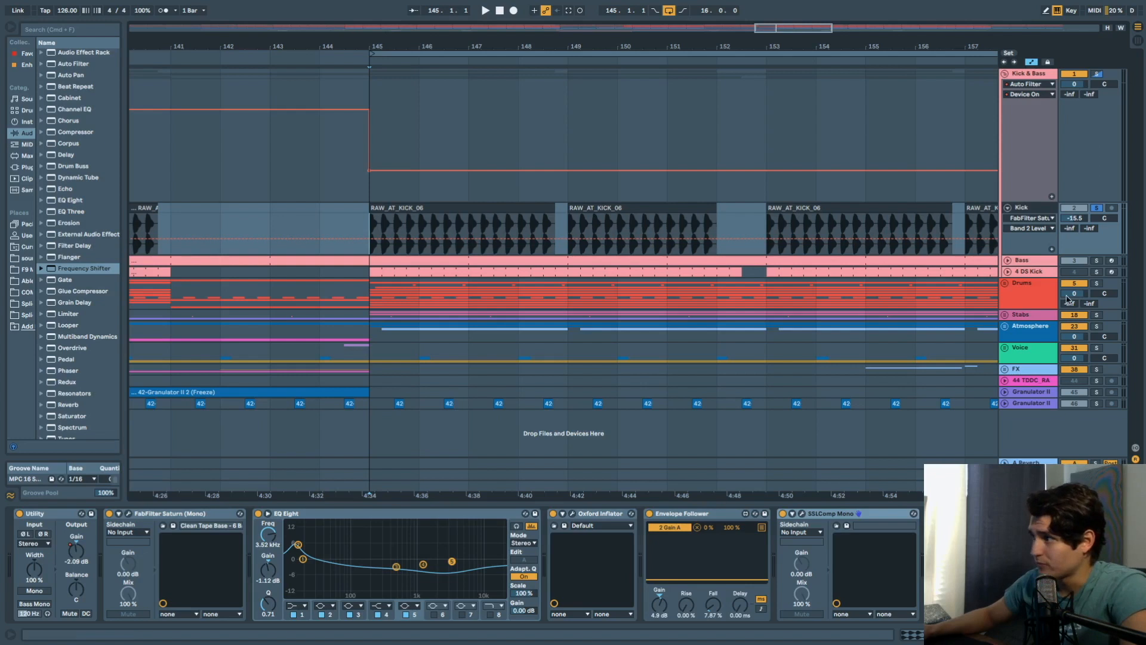
pyautogui.click(1044, 261)
pyautogui.click(1096, 261)
# Unfold the Bass track's automation and play from bar 145 to hear it.
pyautogui.click(1007, 260)
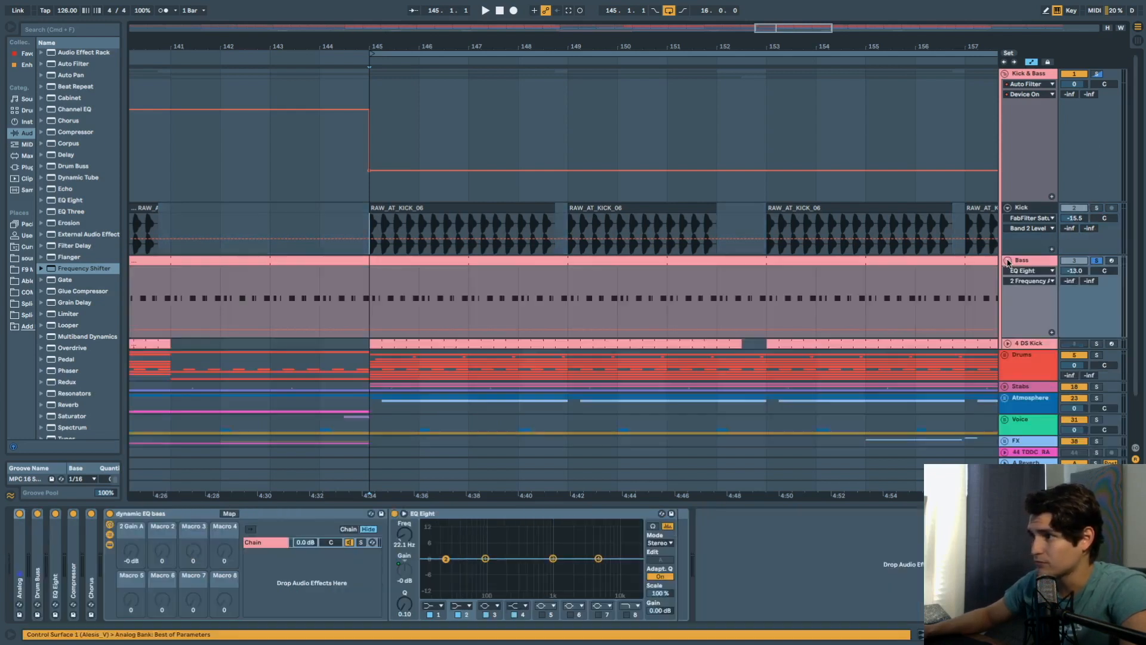
pyautogui.press('space')
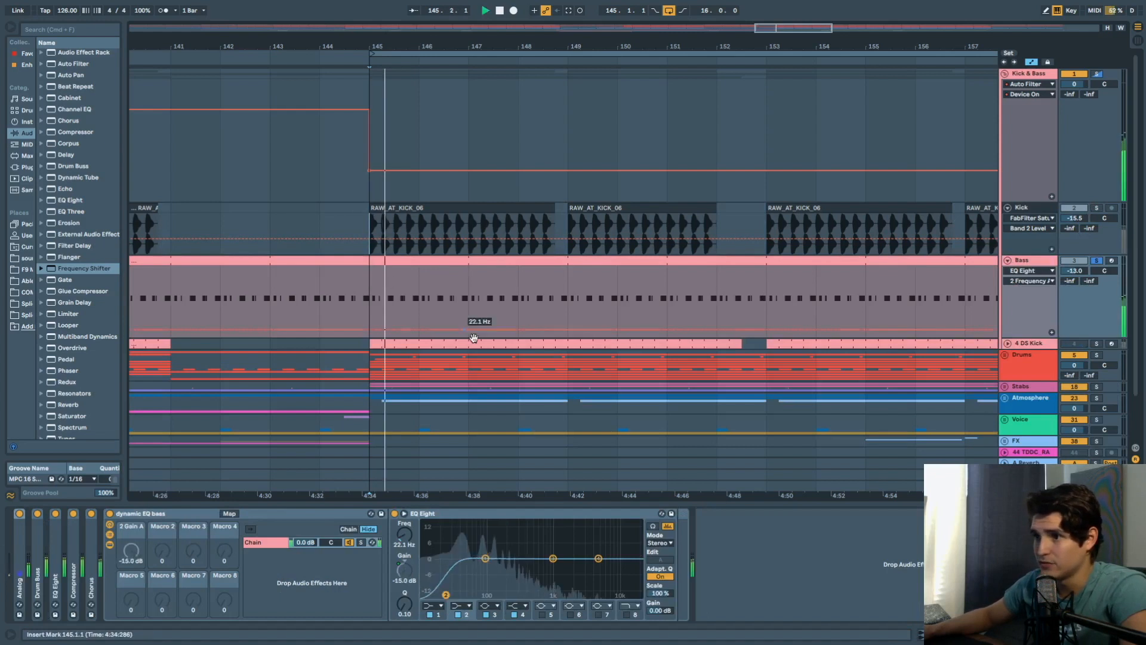
pyautogui.press('space')
pyautogui.press('space')
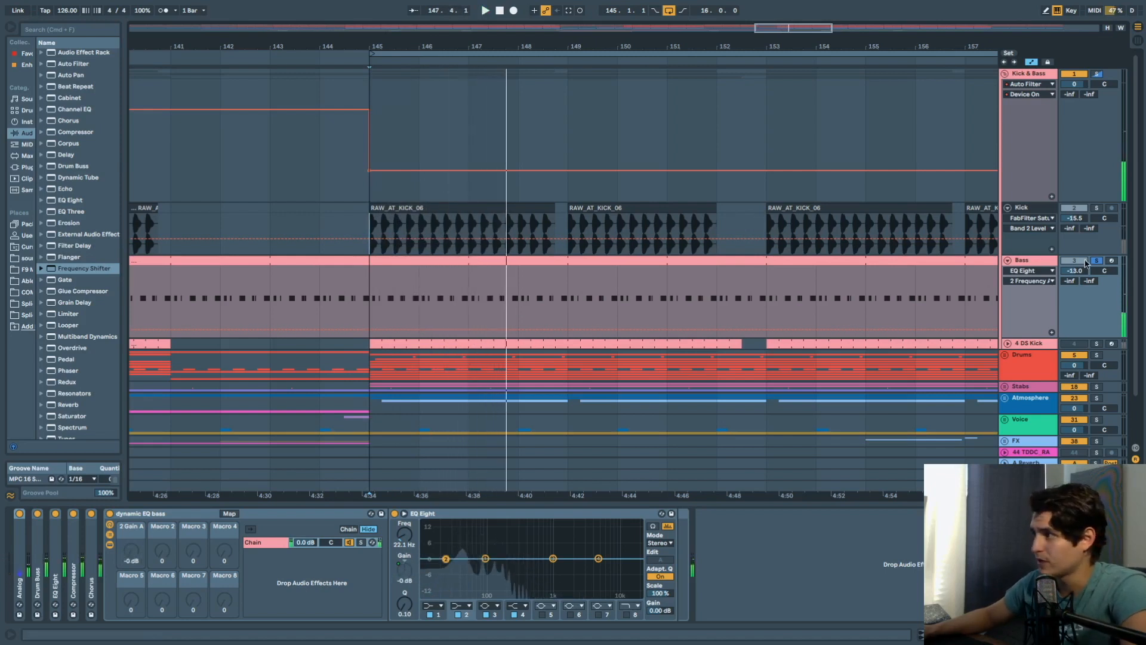
# Expand the Drum Buss and Analog devices to review their settings, then fold them.
pyautogui.click(38, 566)
pyautogui.doubleClick(38, 566)
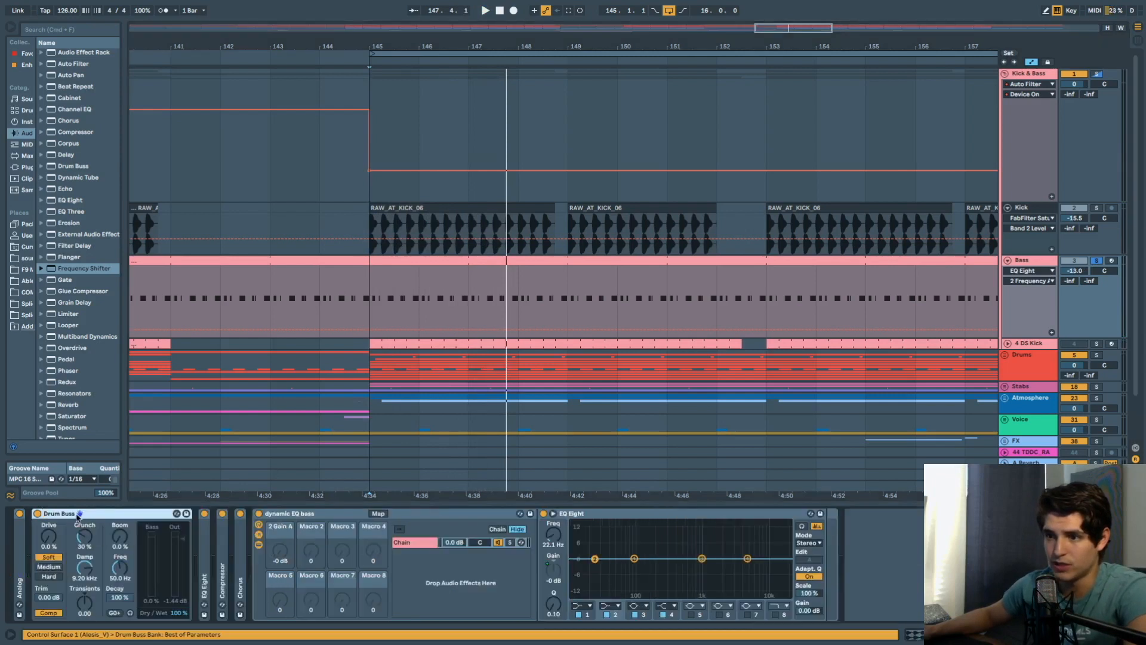
pyautogui.doubleClick(19, 552)
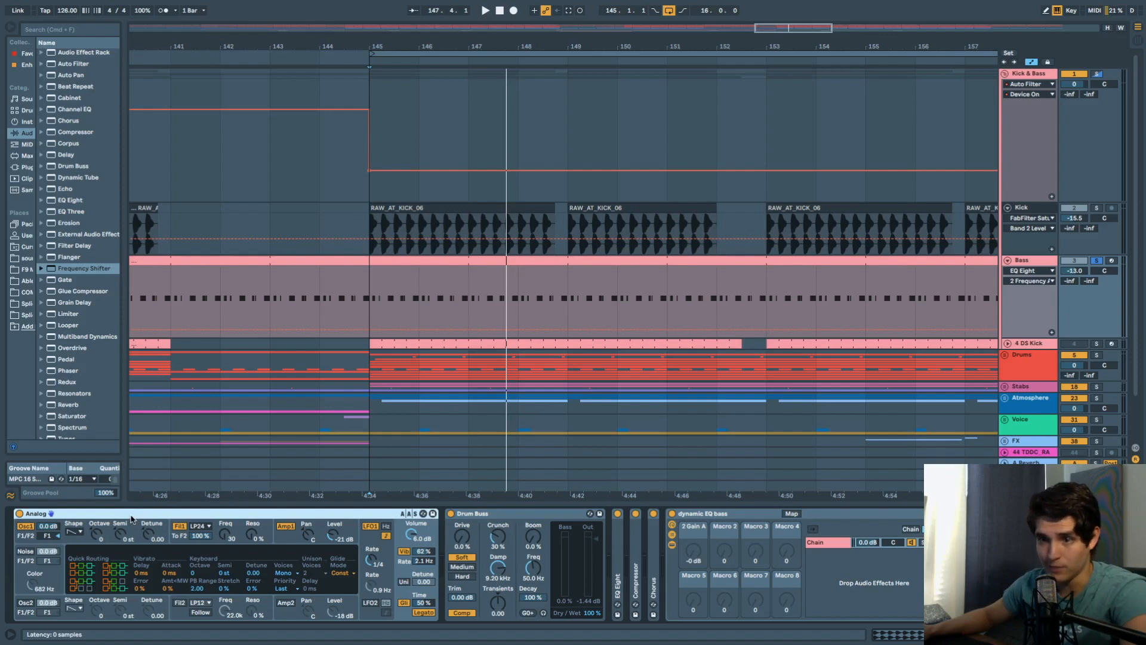
pyautogui.doubleClick(131, 519)
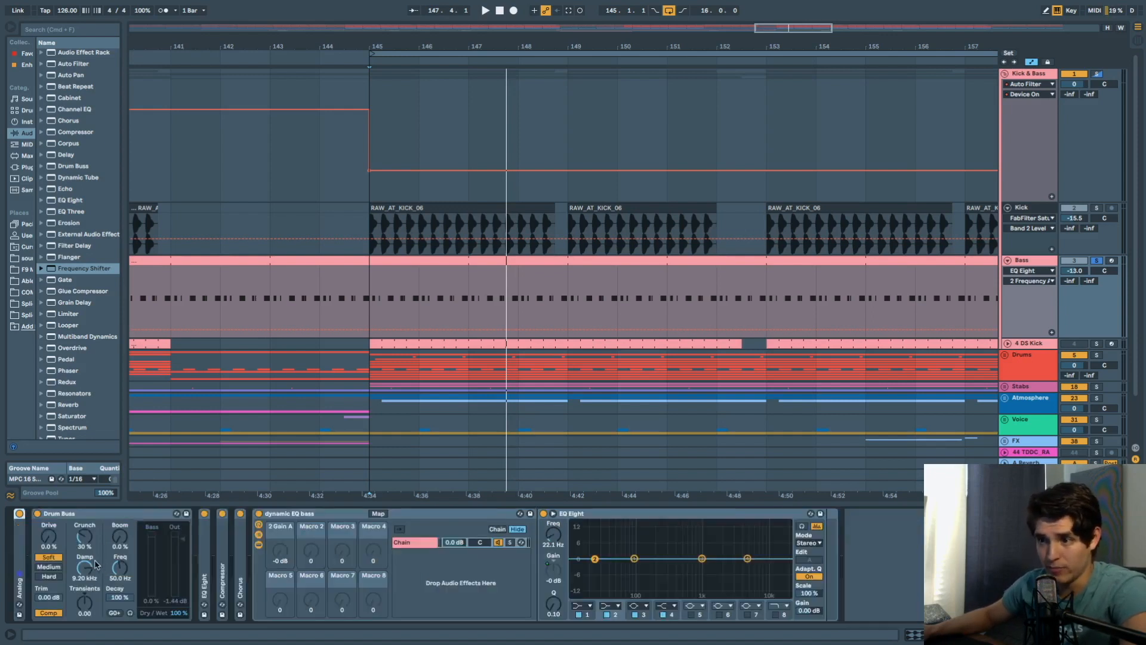
pyautogui.doubleClick(102, 520)
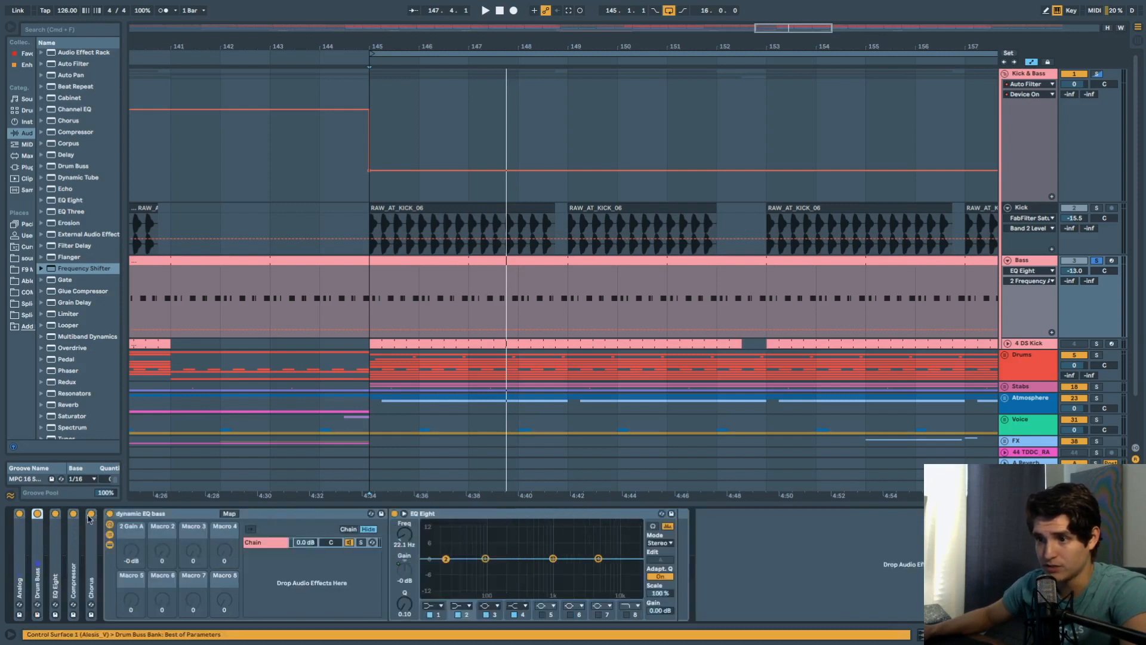
# Expand and refold the Bass chain's EQ Eight, Compressor and Chorus, then return to Kick's devices.
pyautogui.doubleClick(58, 550)
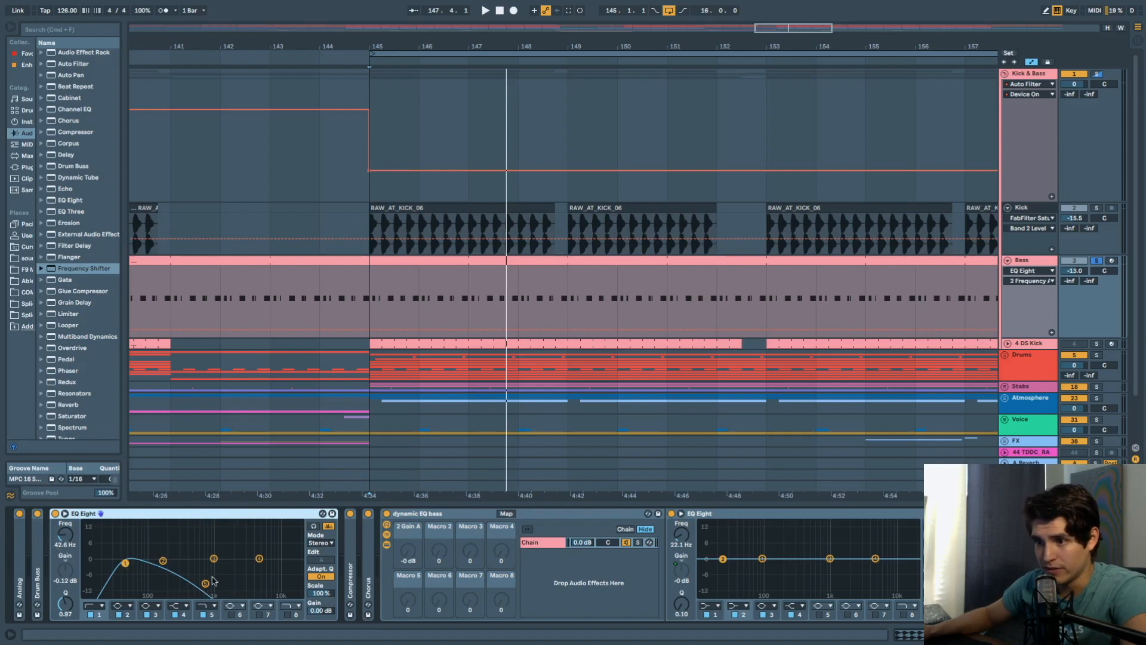
pyautogui.doubleClick(172, 515)
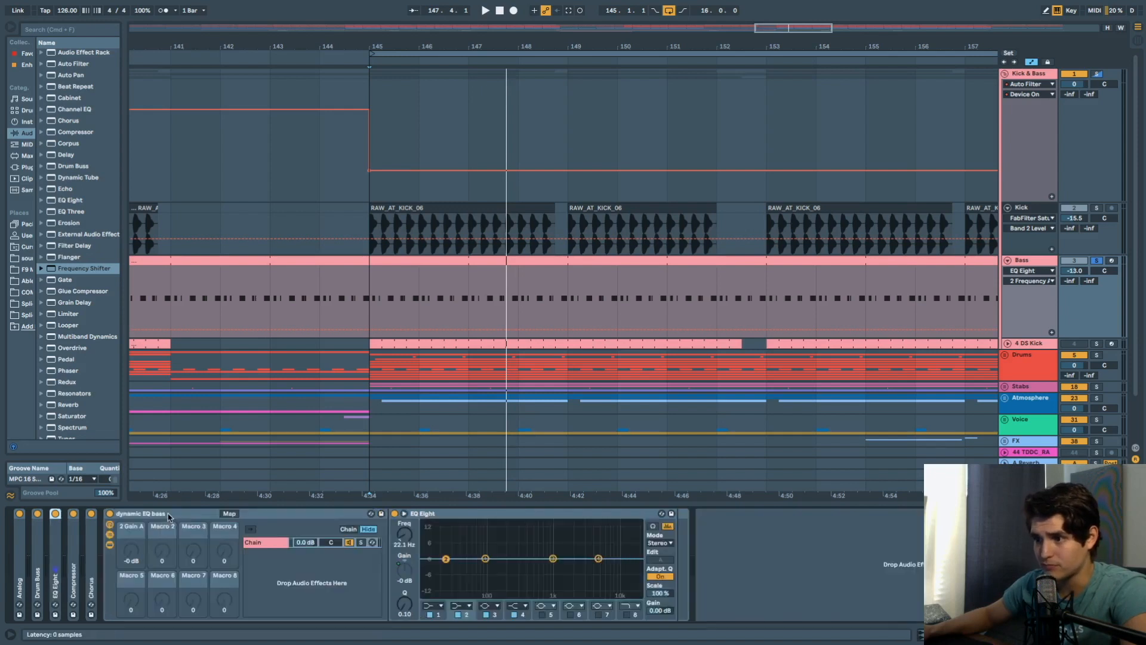
pyautogui.doubleClick(73, 572)
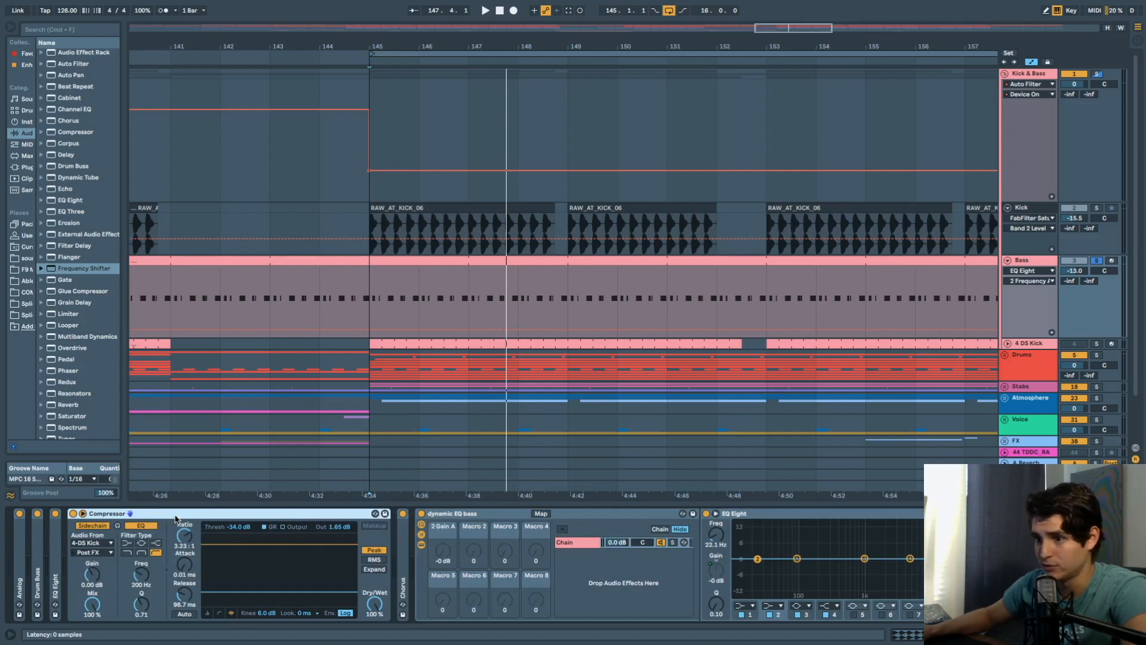
pyautogui.doubleClick(175, 515)
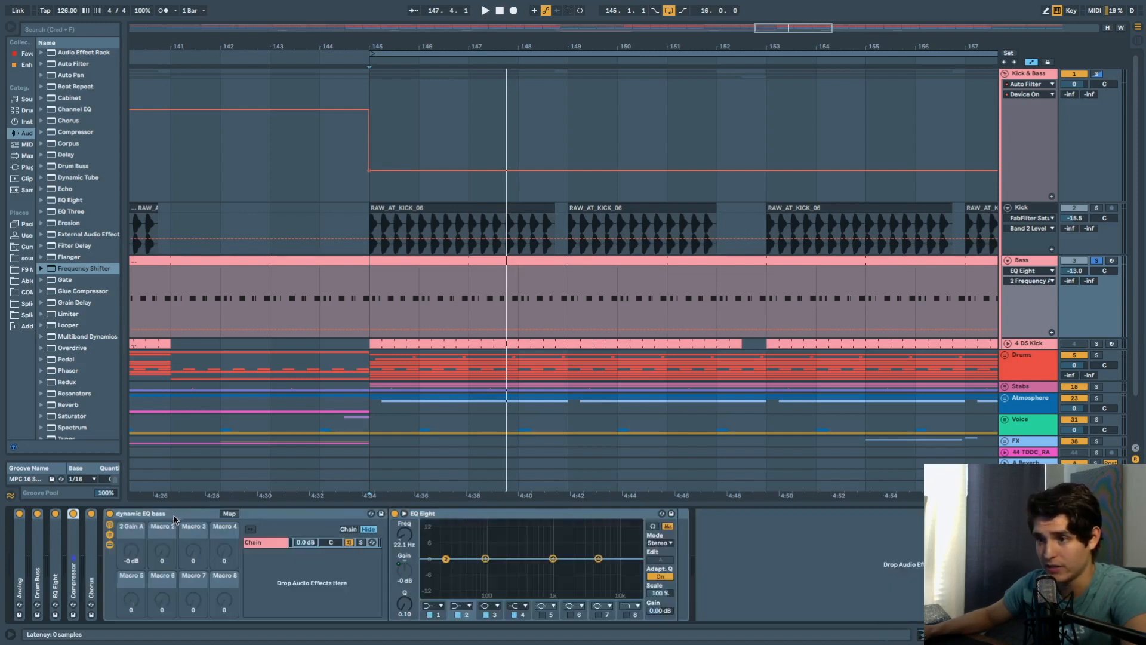
pyautogui.doubleClick(89, 562)
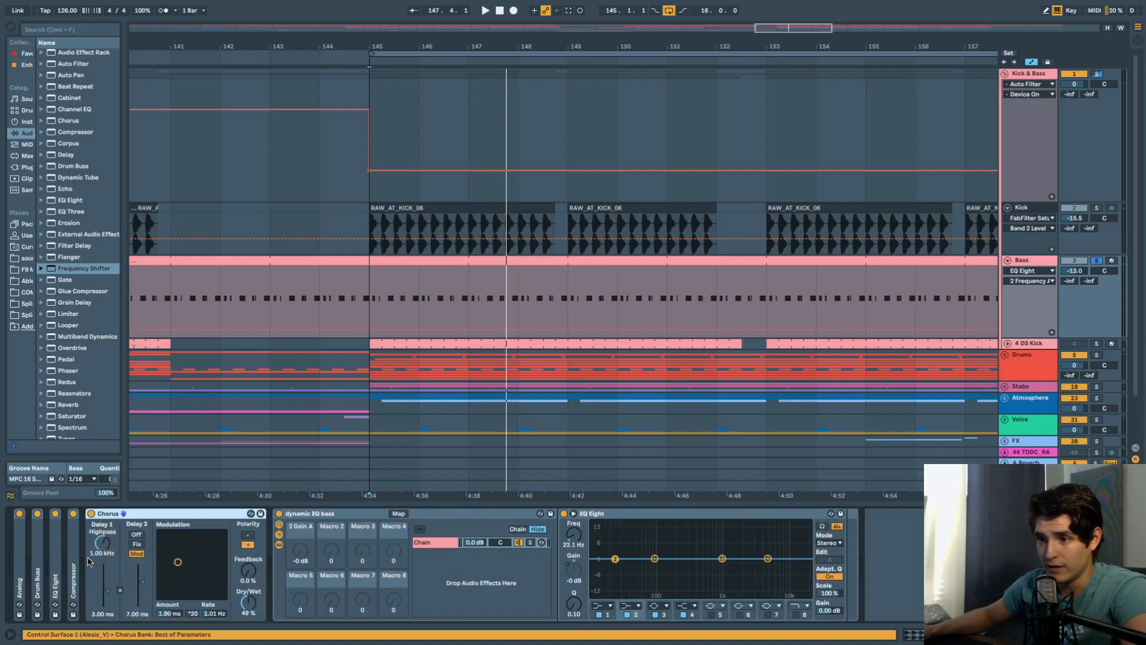
pyautogui.doubleClick(161, 518)
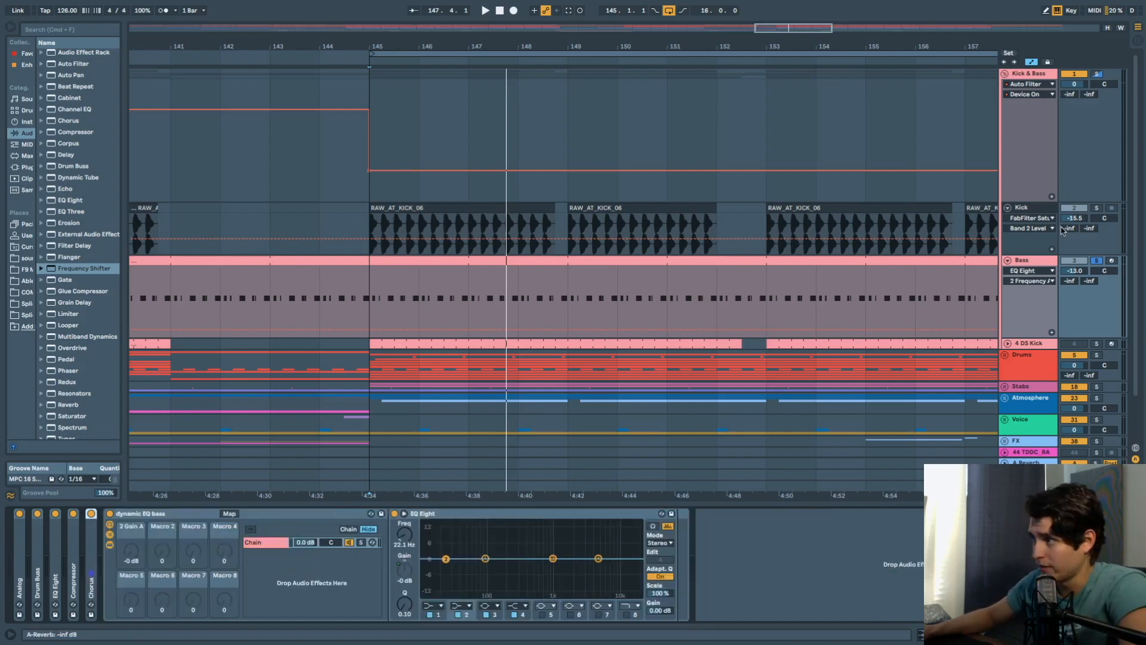
pyautogui.click(1031, 210)
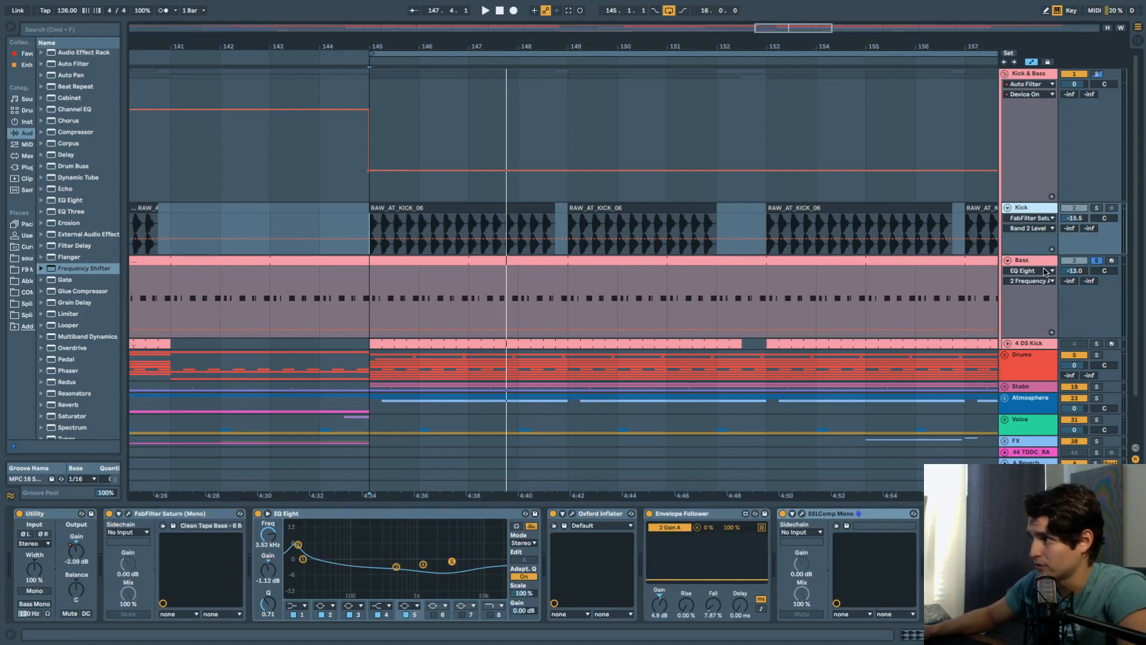
# Set the start at 145.1.1 on the kick clip, solo Kick alongside Bass, and play.
pyautogui.click(369, 210)
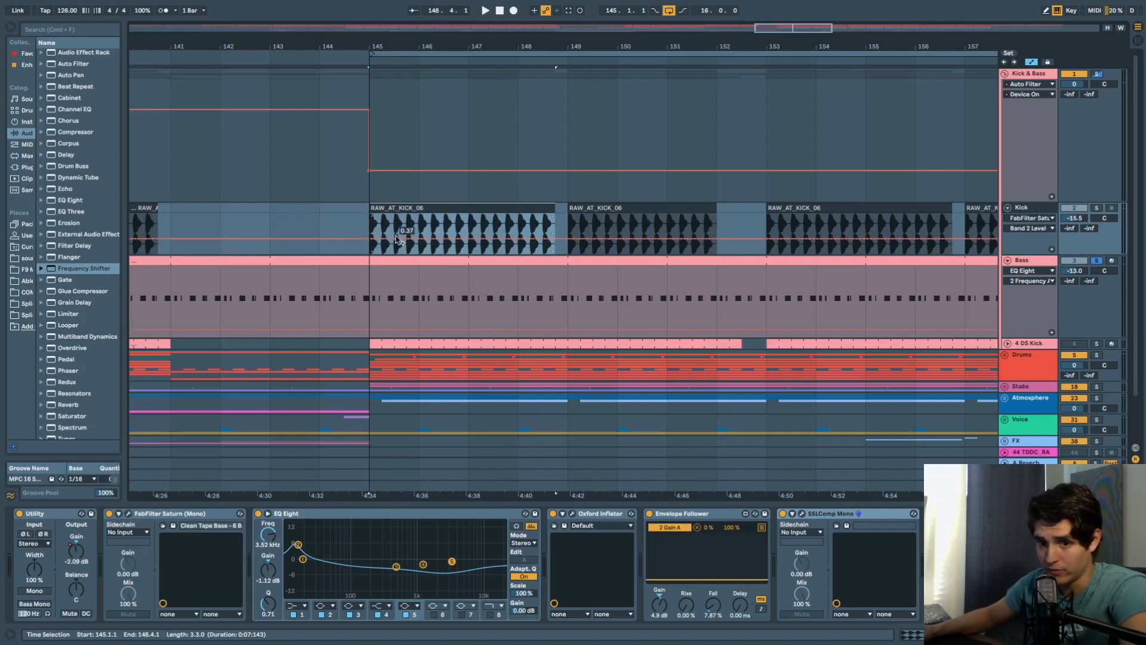
pyautogui.click(370, 214)
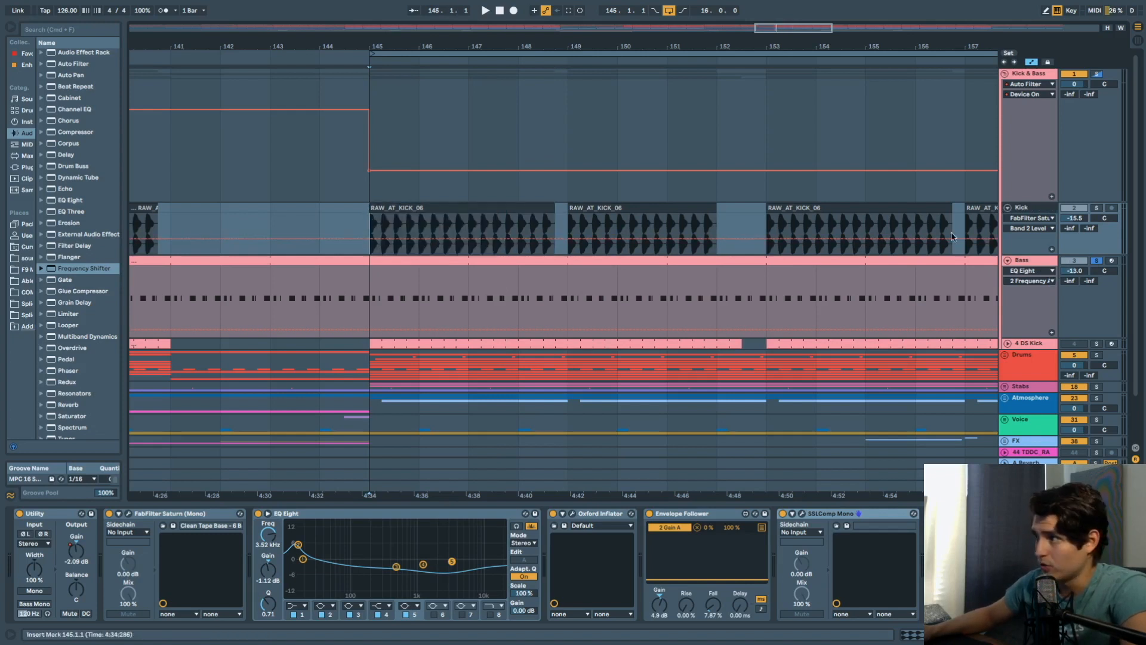
pyautogui.click(1096, 209)
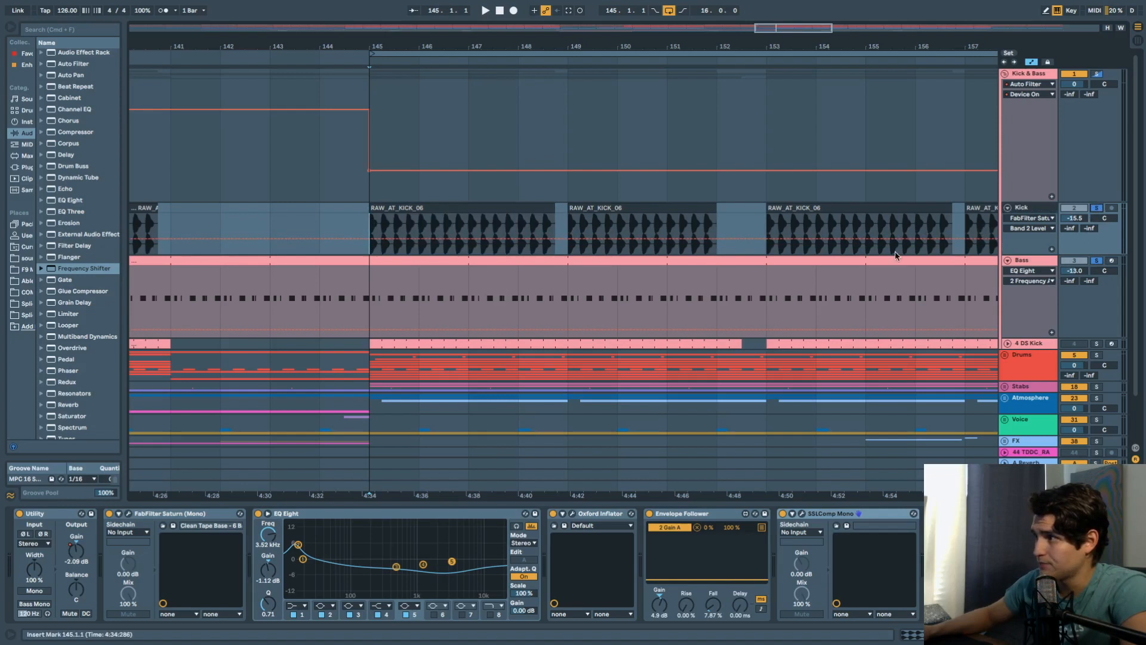
pyautogui.press('space')
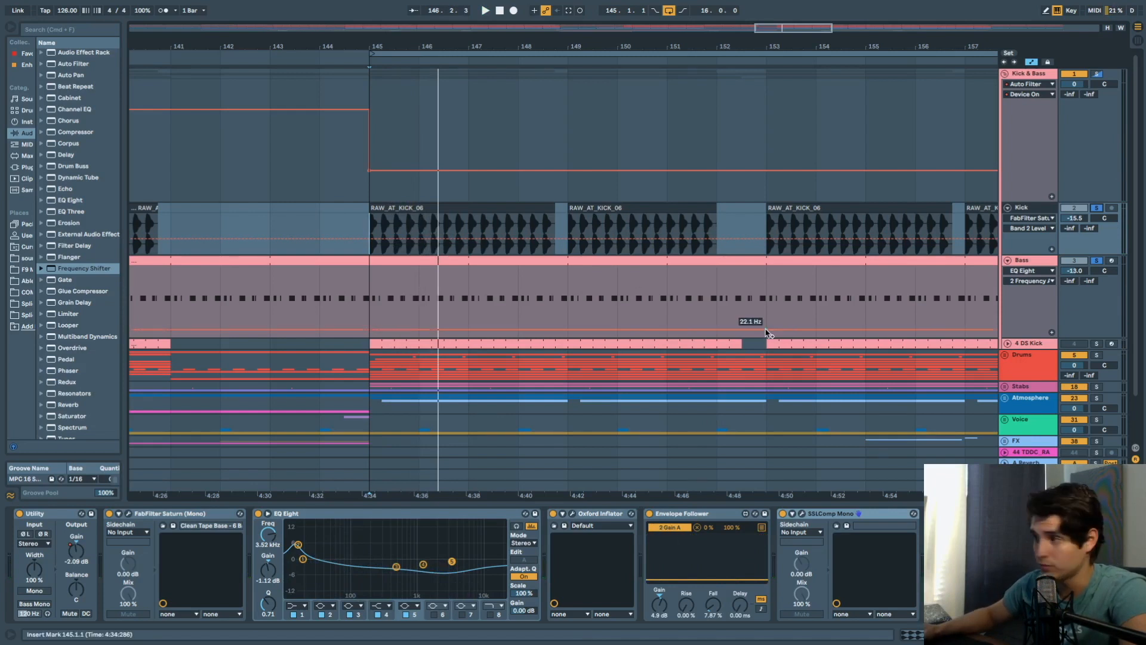
# Check the dynamic EQ bass rack's macro mappings on the Bass track, then select the rack.
pyautogui.click(1034, 264)
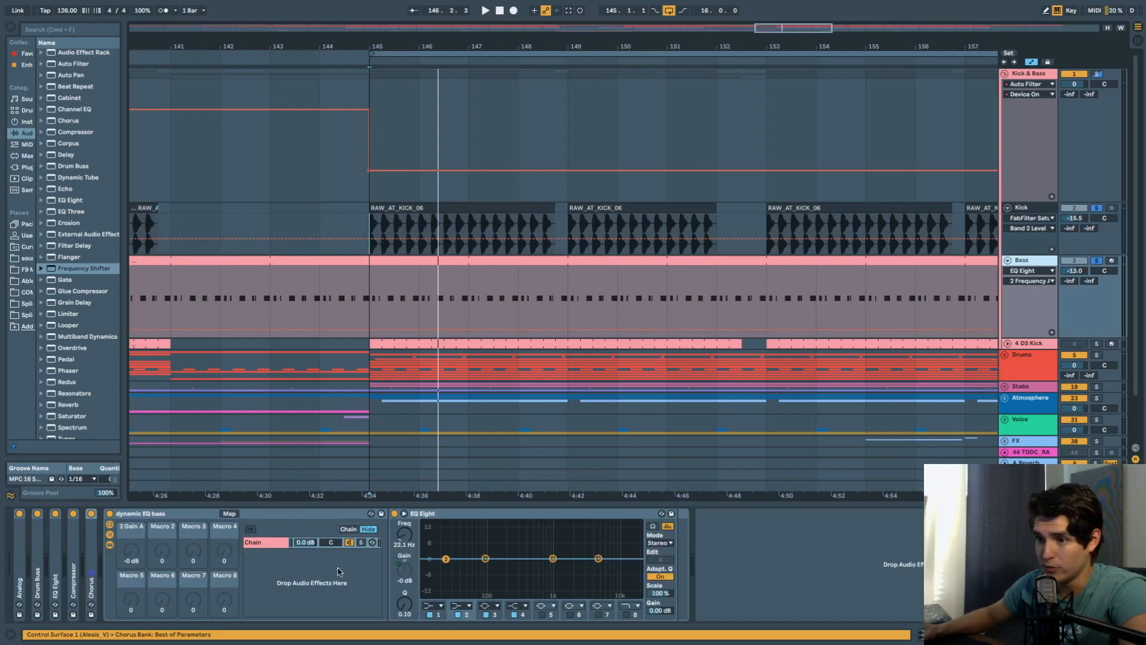
pyautogui.click(260, 545)
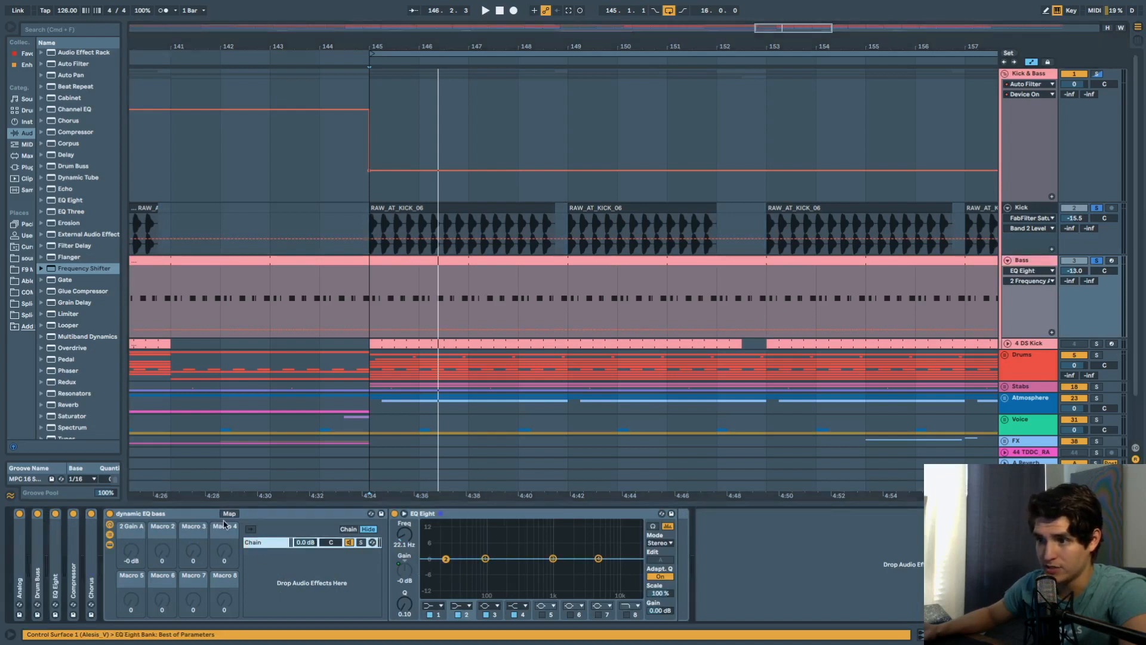
pyautogui.click(229, 514)
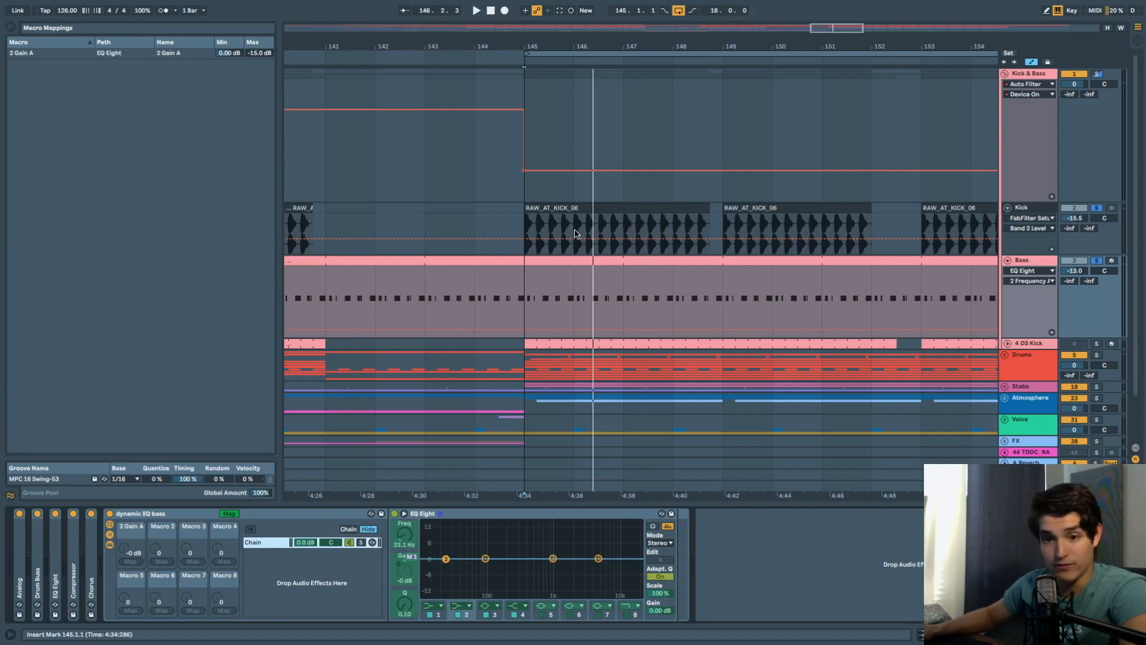
pyautogui.click(229, 513)
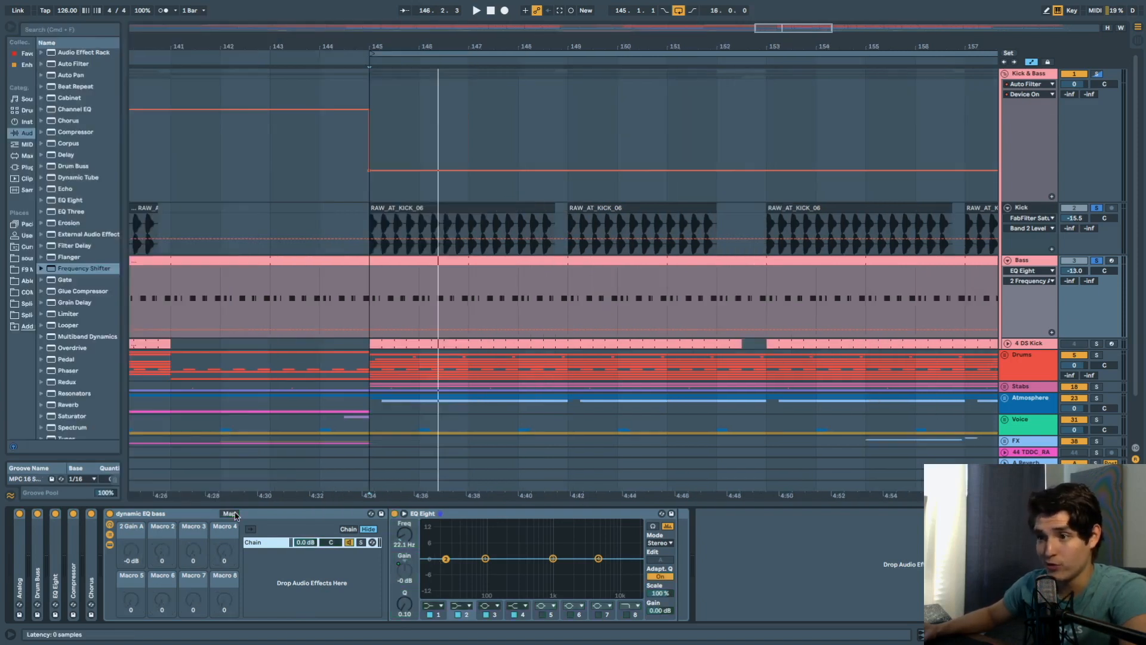
pyautogui.click(278, 520)
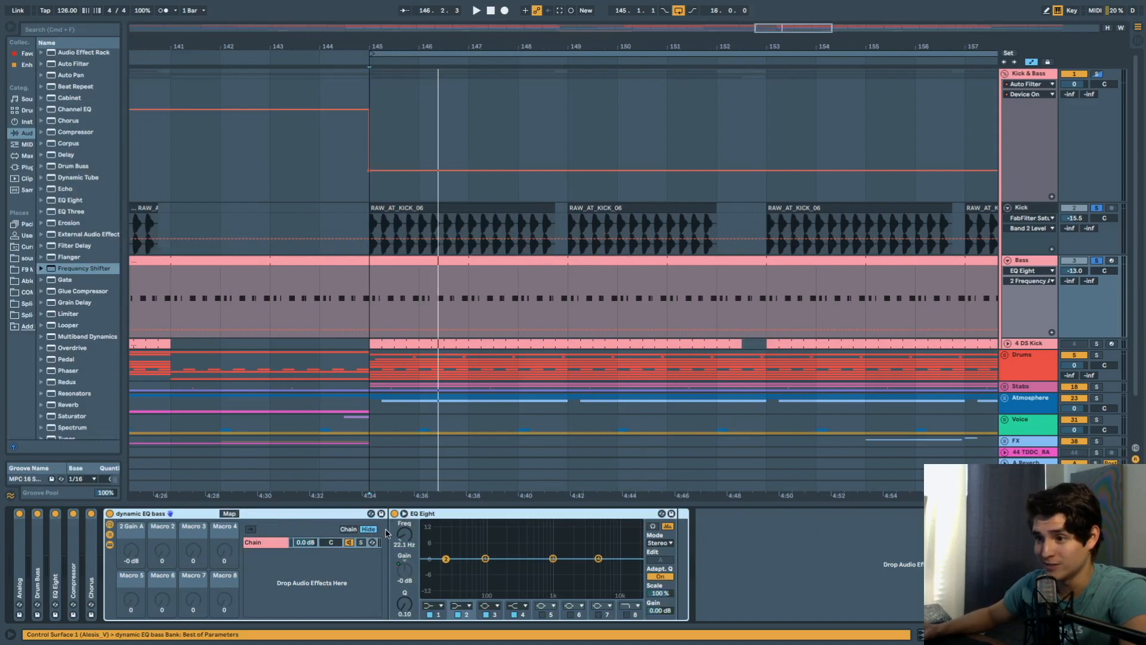
# Play from bar 145 comparing the rack bypassed and active, leave it on, and fold it.
pyautogui.press('space')
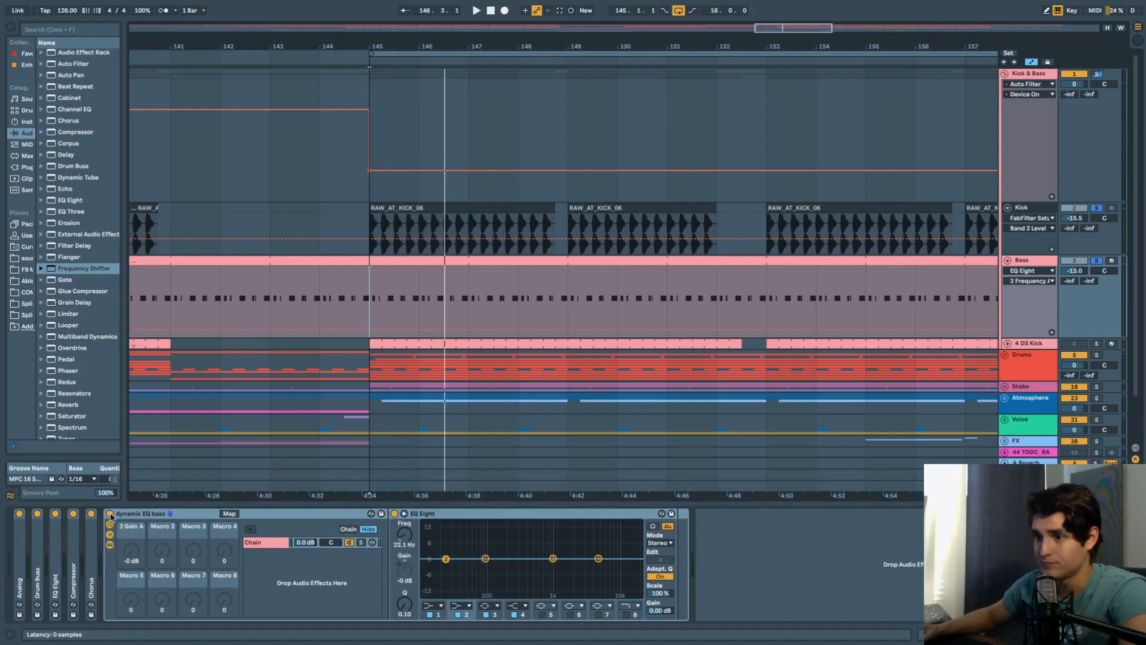
pyautogui.press('space')
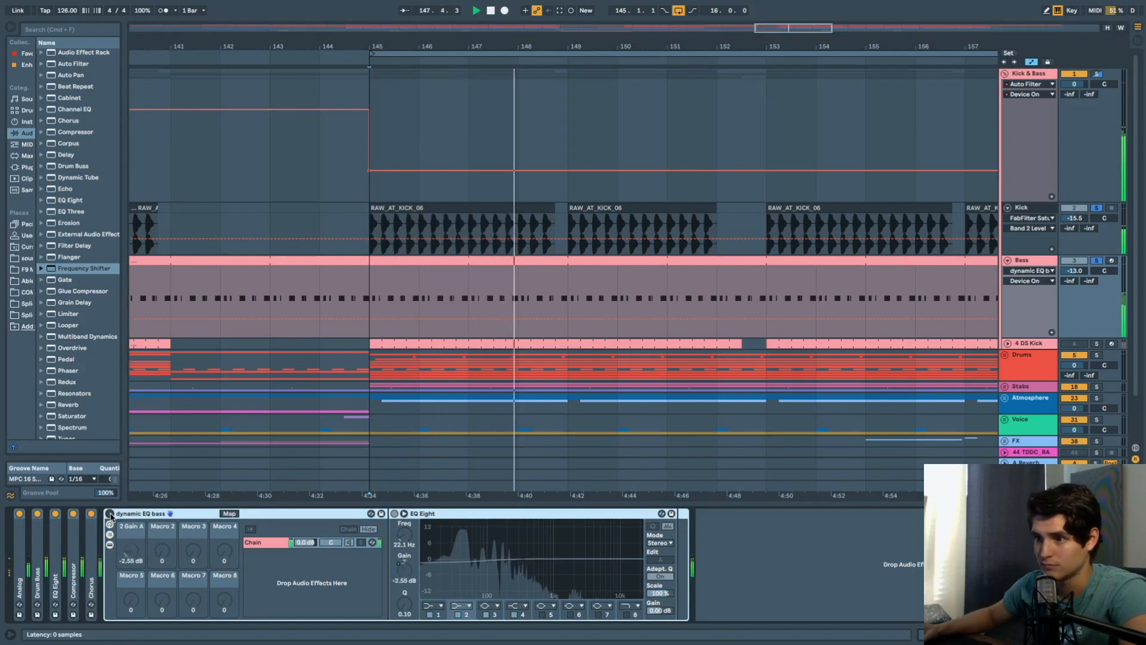
pyautogui.click(110, 513)
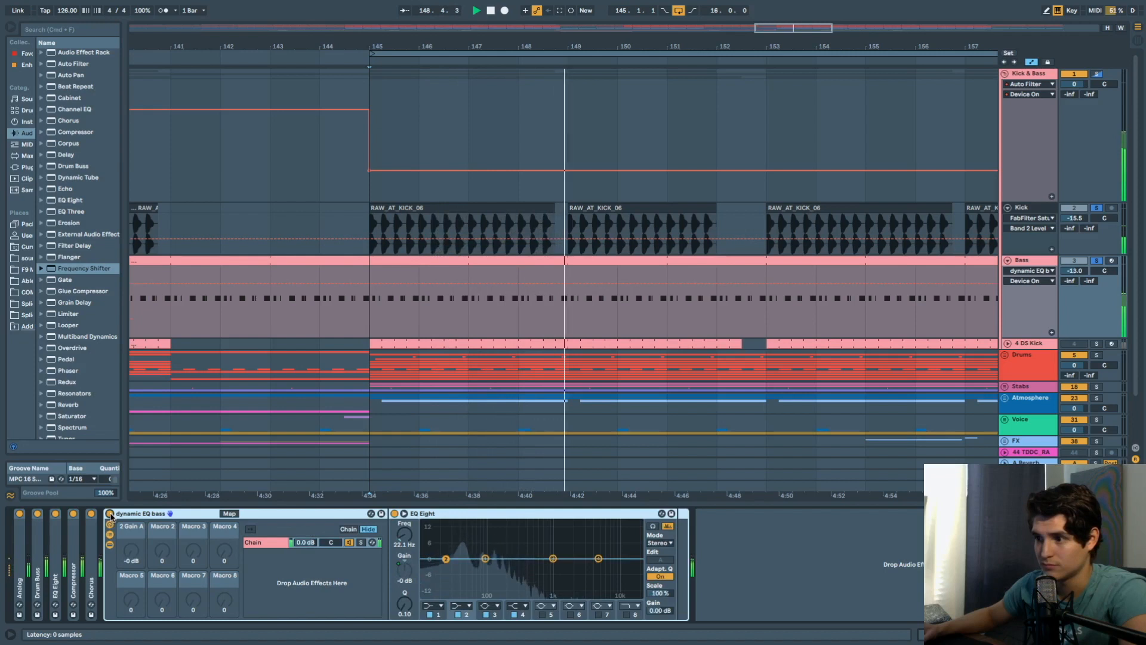
pyautogui.click(110, 514)
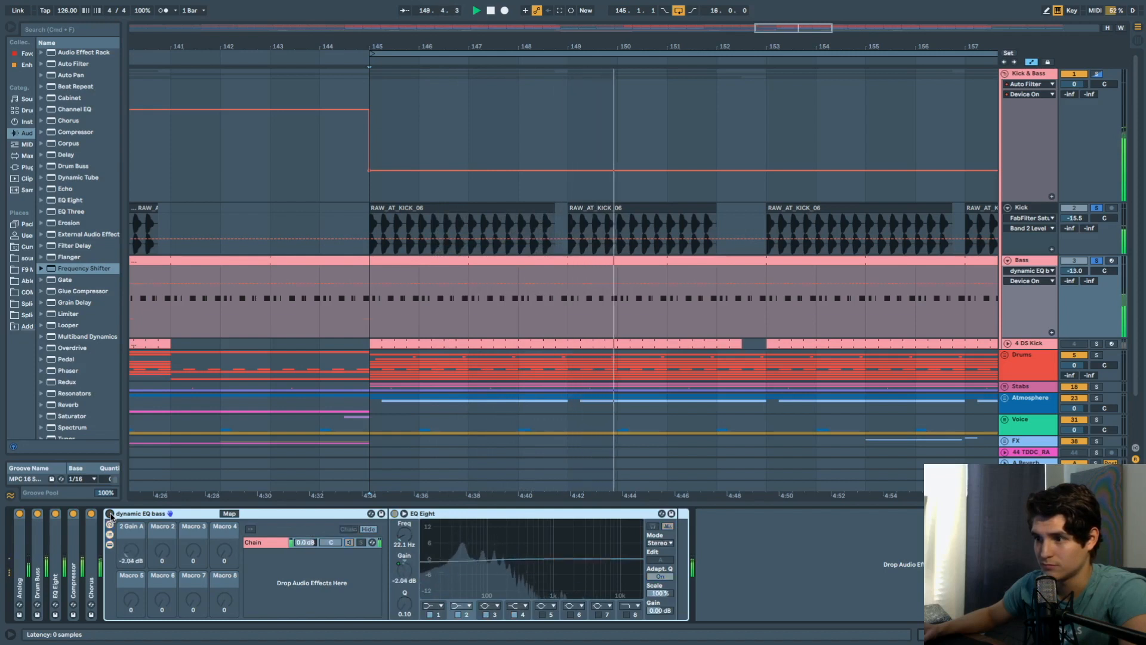
pyautogui.click(109, 514)
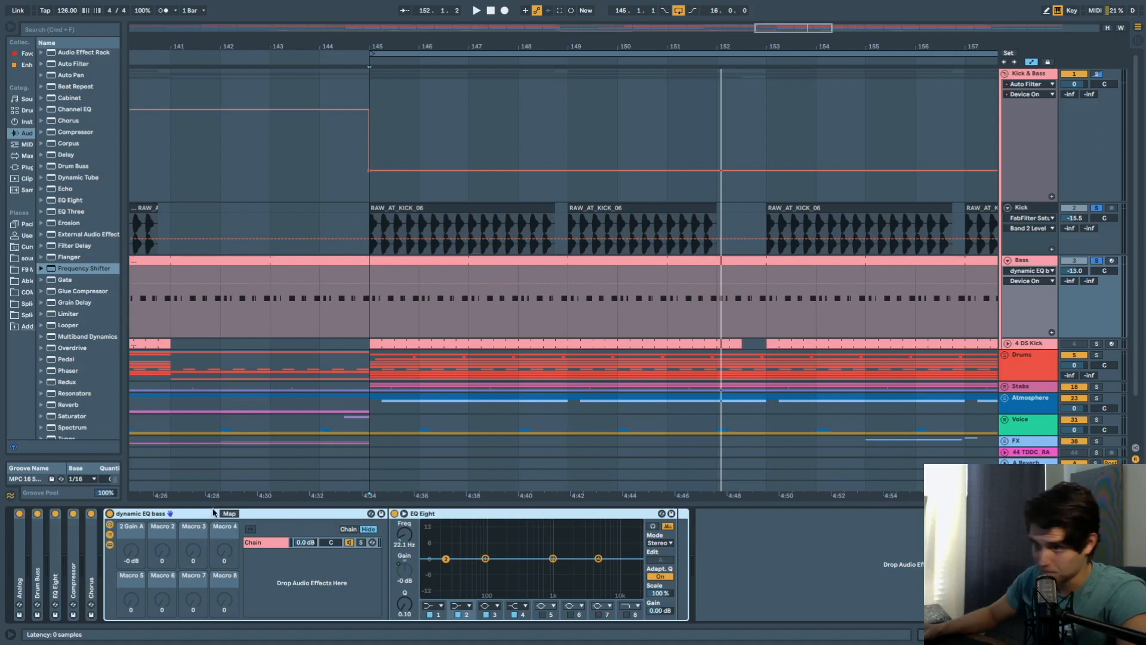
pyautogui.doubleClick(277, 515)
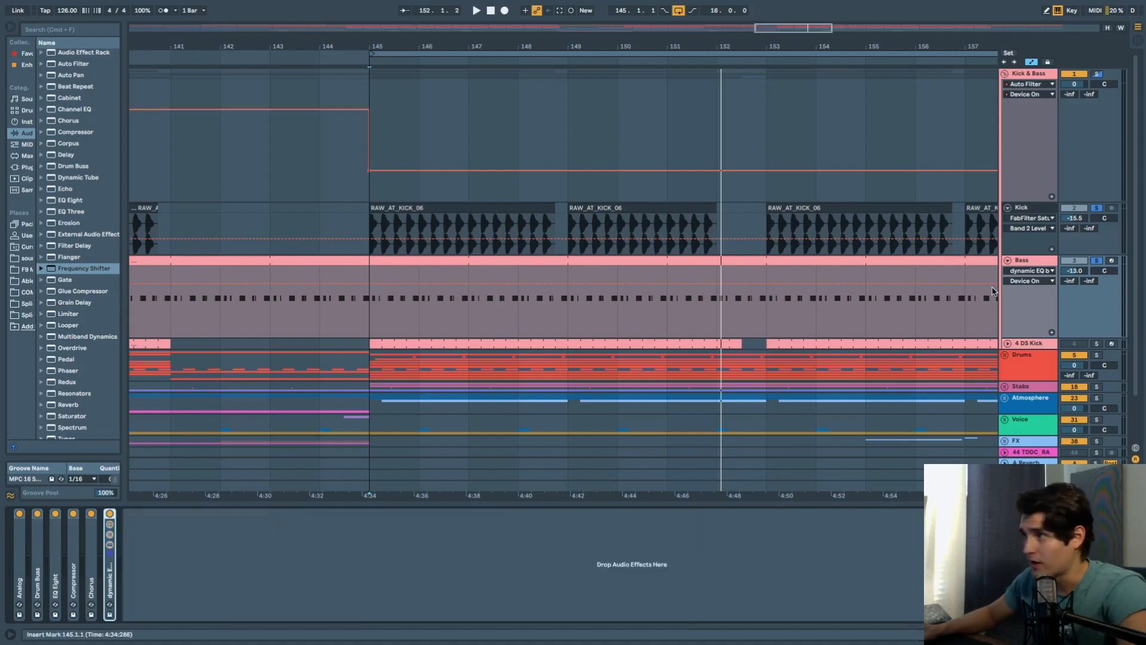
# Unsolo the Bass track and fold the Kick & Bass group.
pyautogui.click(1100, 261)
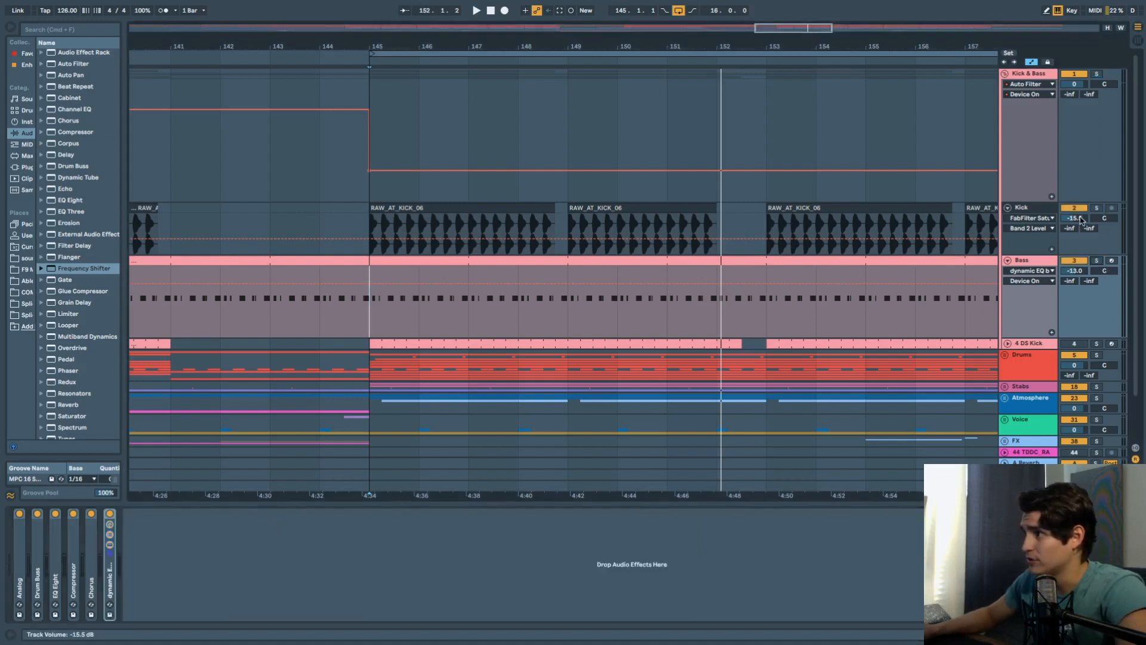
pyautogui.click(1004, 73)
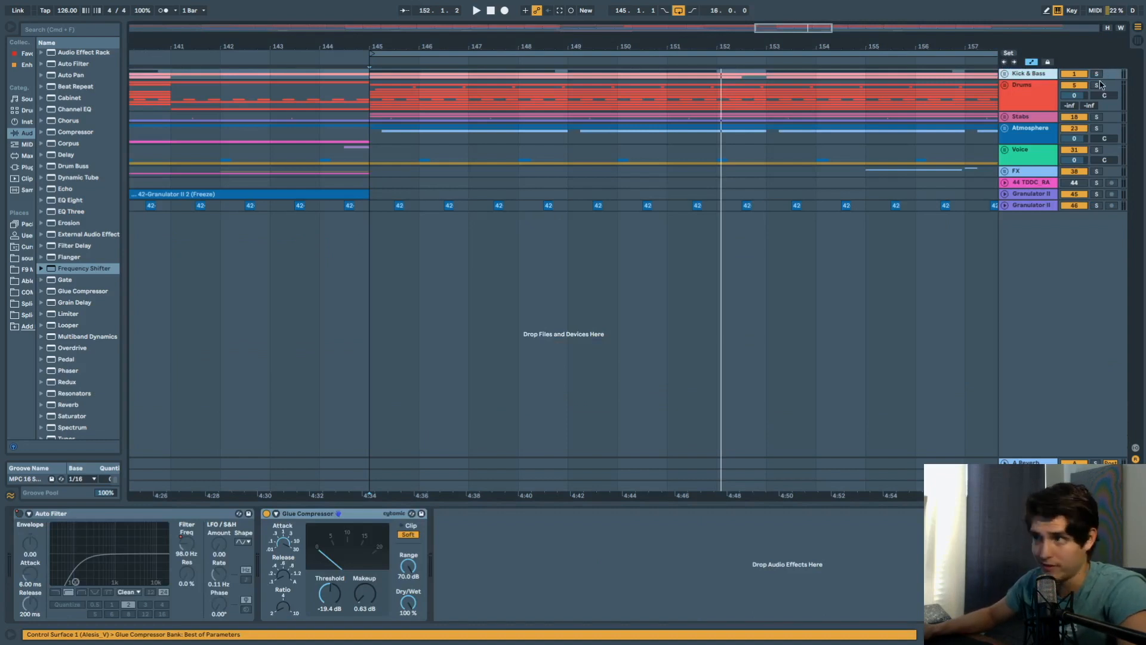
pyautogui.click(1005, 86)
pyautogui.click(1006, 85)
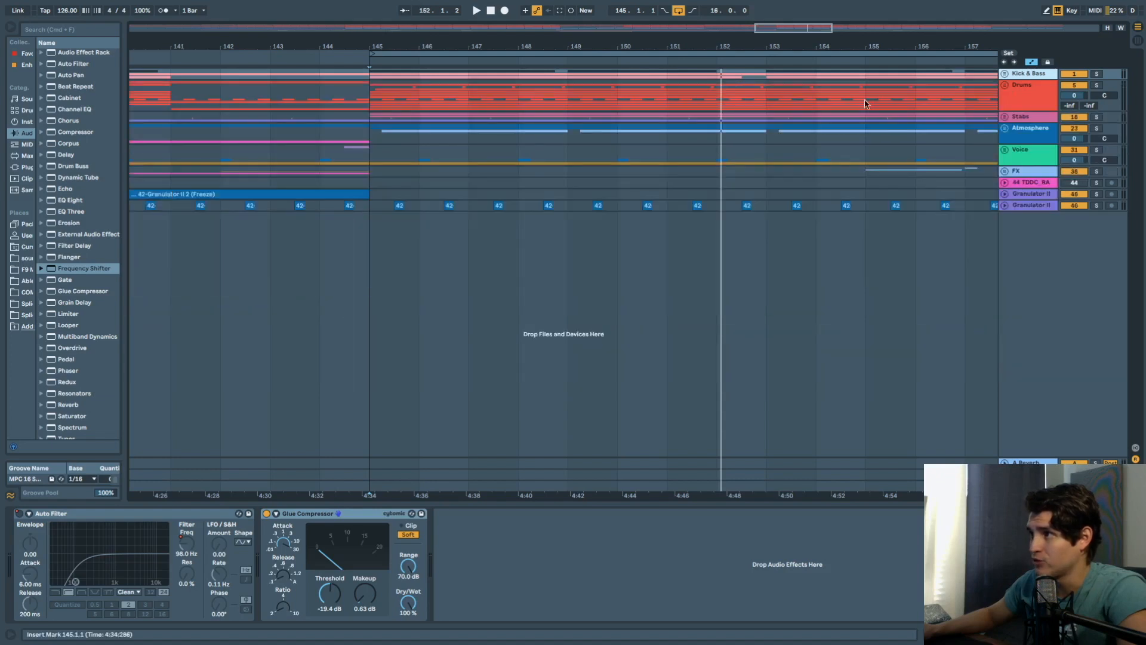
# Shorten the loop to 8 bars, 145 to 153, and unfold the Drums group.
pyautogui.scroll(-5, 717, 93)
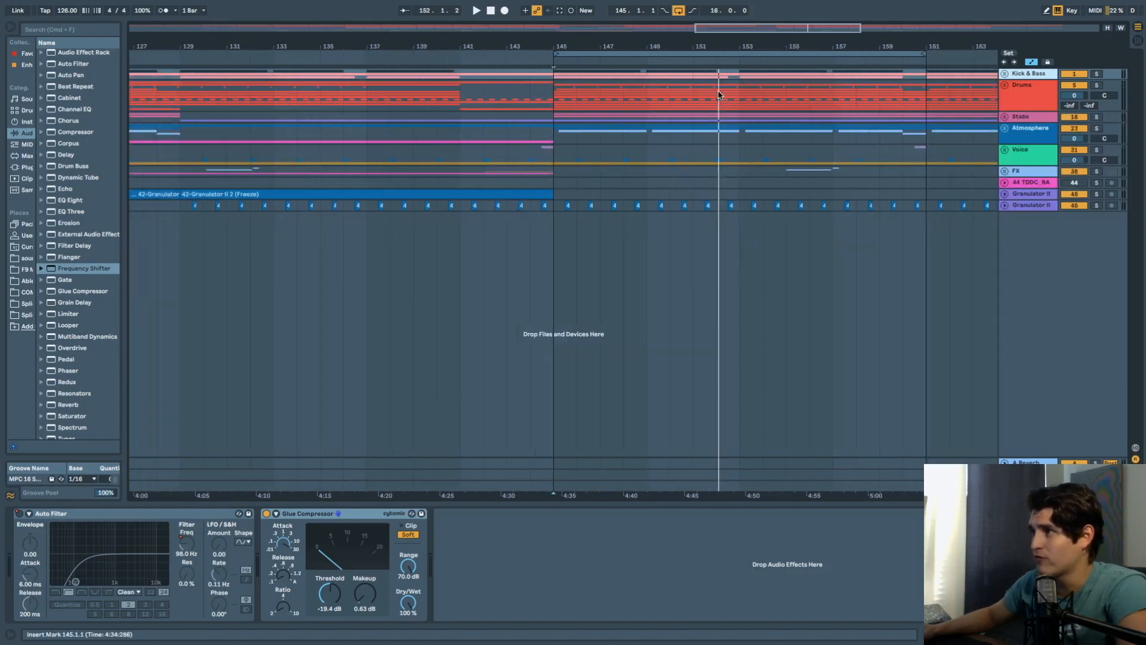
pyautogui.moveTo(909, 54); pyautogui.dragTo(743, 58)
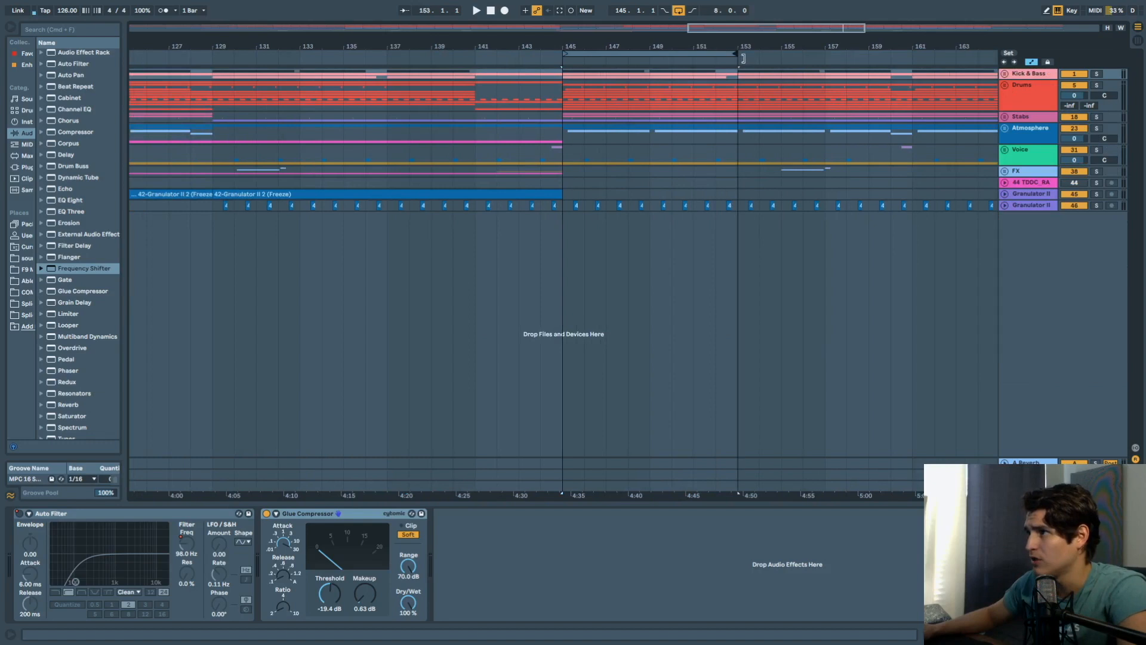
pyautogui.scroll(5, 723, 112)
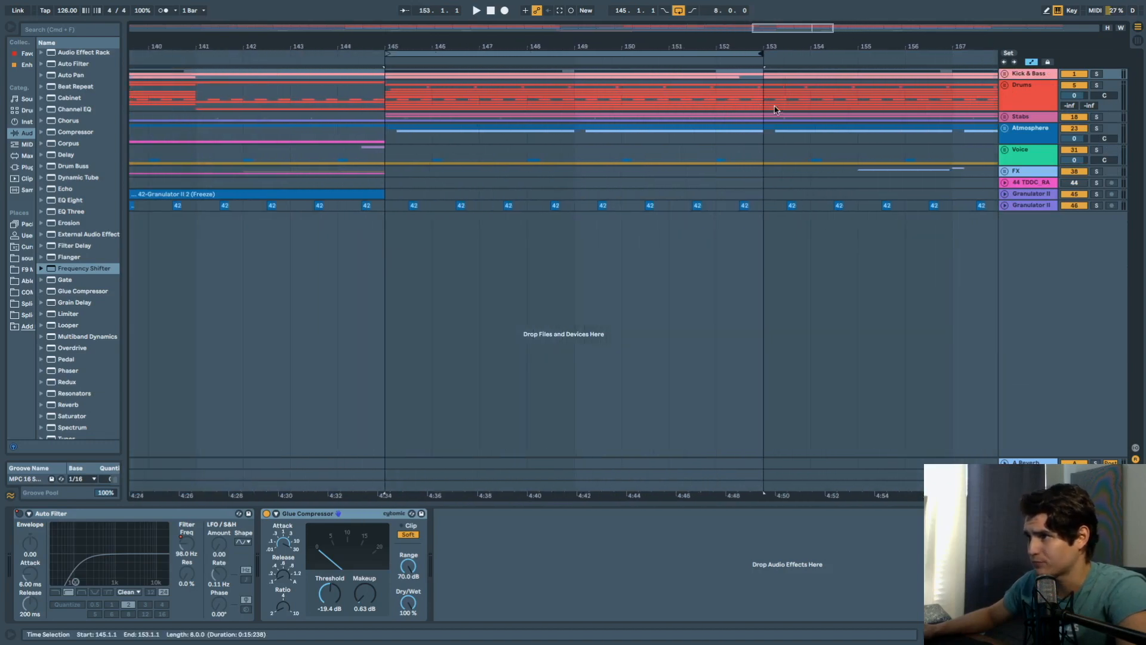
pyautogui.click(1006, 86)
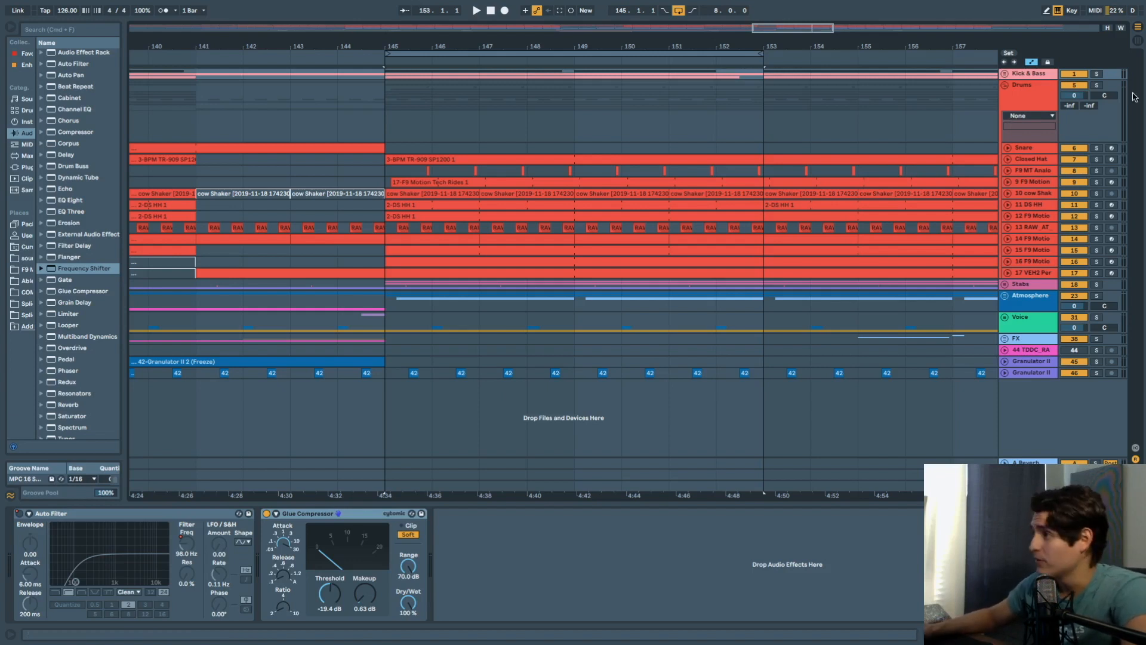
# Solo the Drums and Kick & Bass groups, show the Snare devices, and play from bar 145.
pyautogui.click(1095, 73)
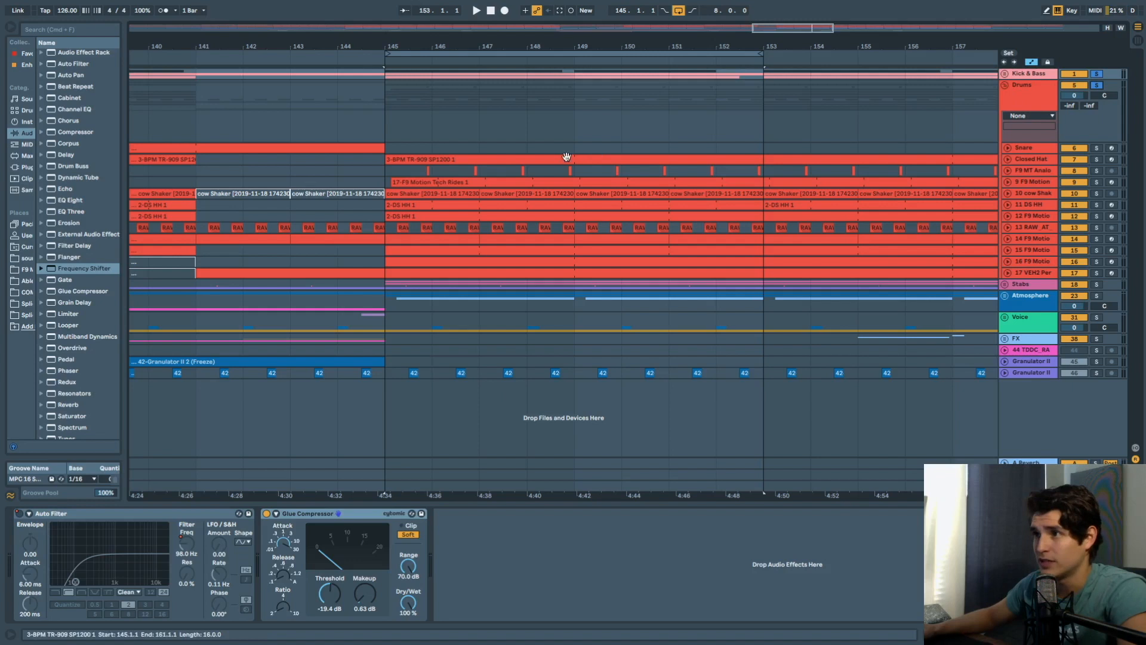
pyautogui.click(1099, 74)
pyautogui.click(1097, 85)
pyautogui.click(1027, 149)
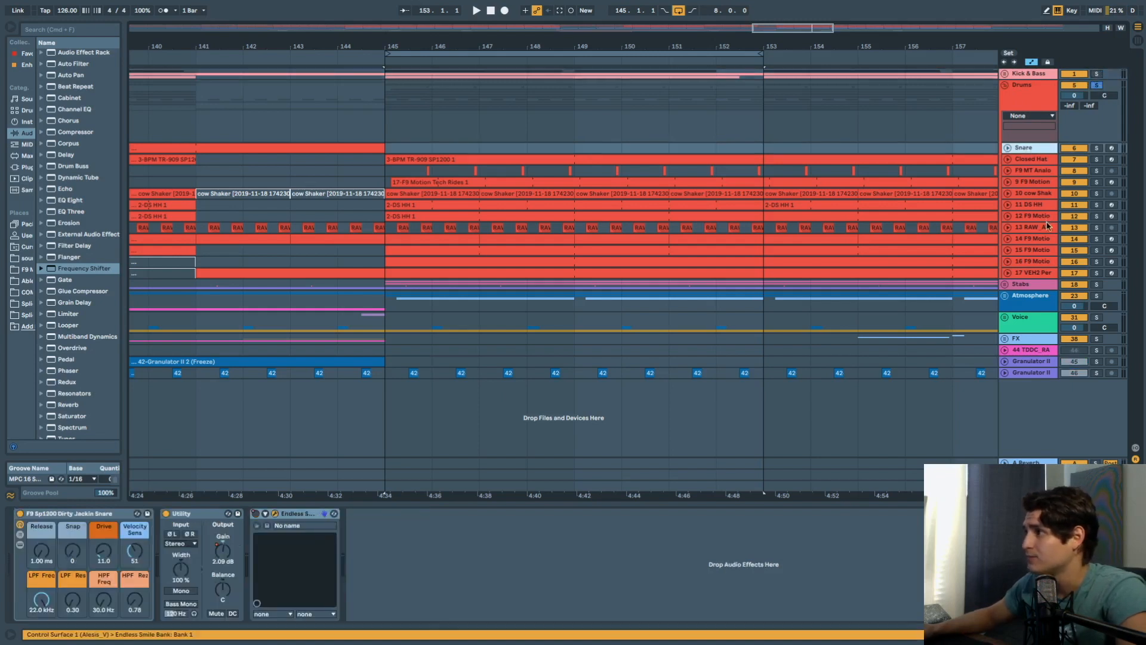
pyautogui.press('space')
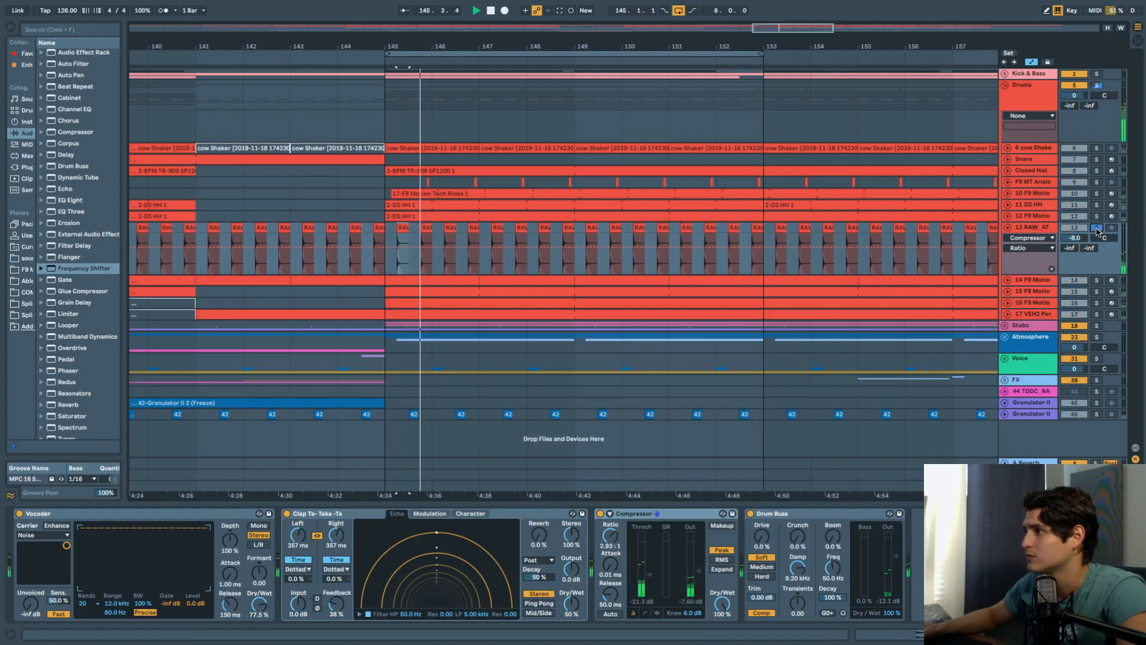
pyautogui.press('space')
pyautogui.press('space')
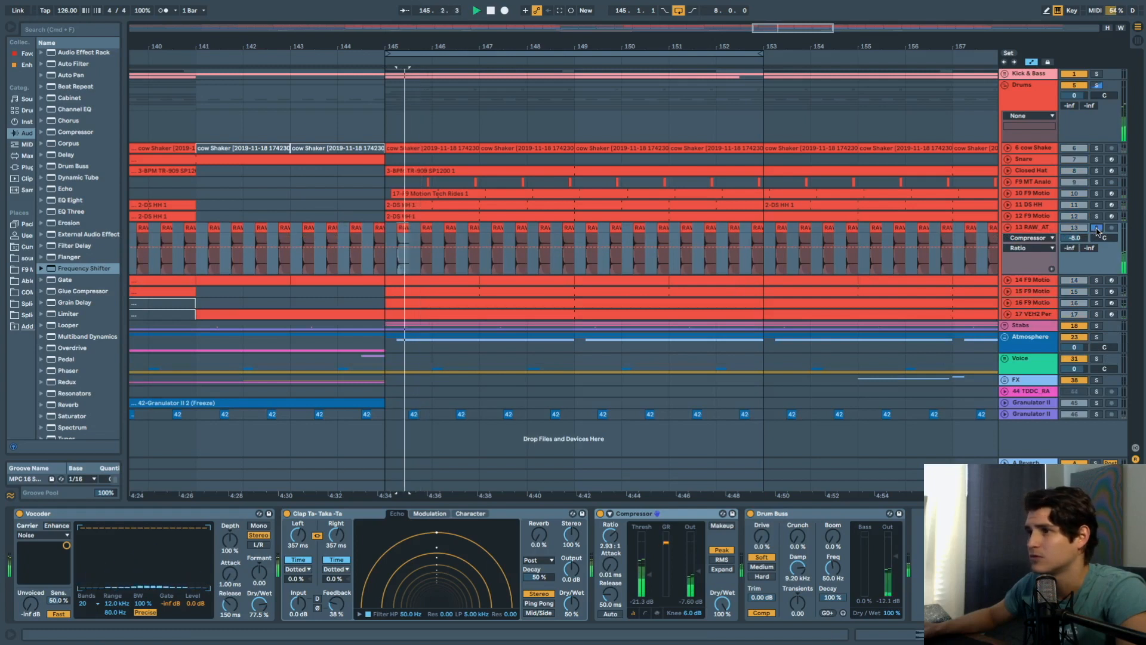
pyautogui.click(1097, 74)
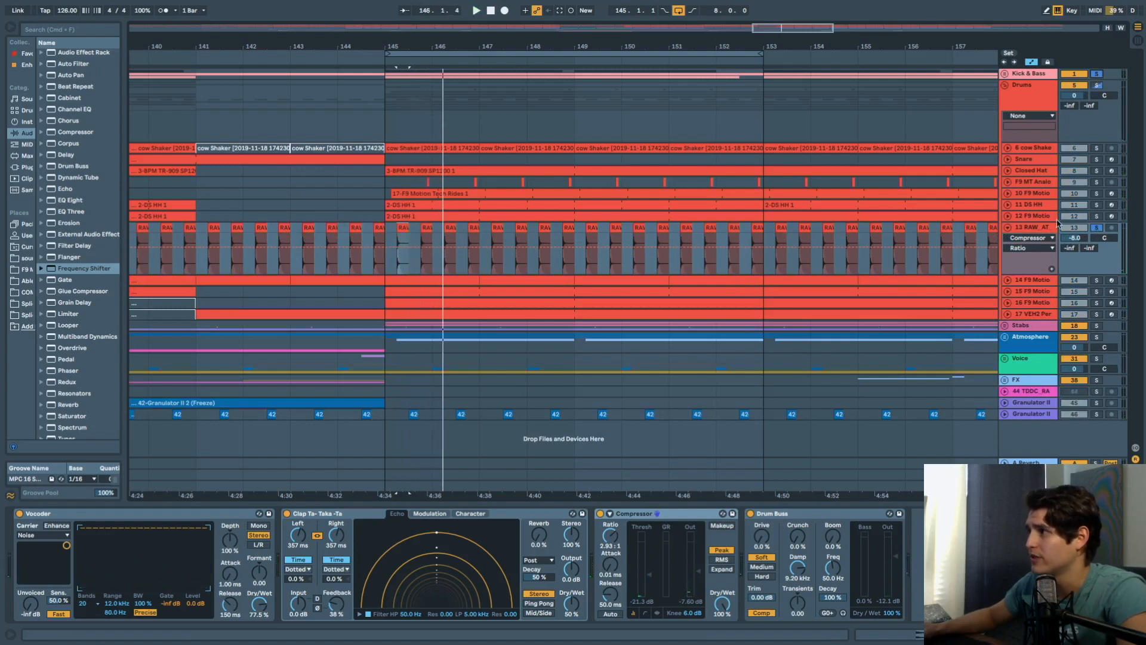
pyautogui.press('space')
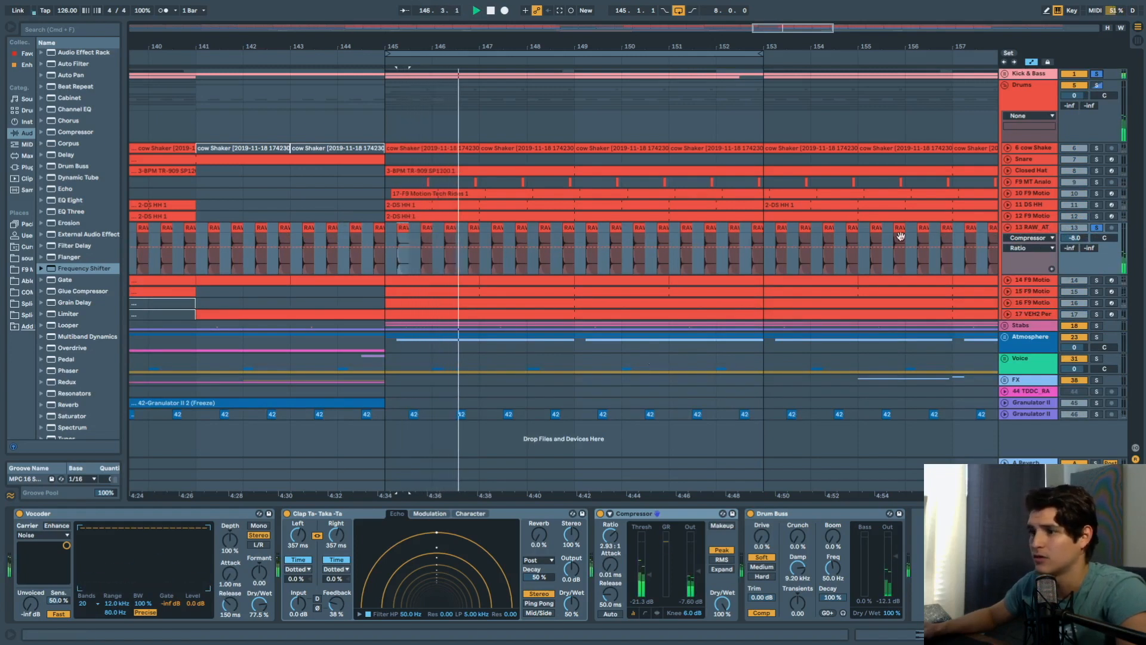
# Compare the section with the Clap Ta-Taka echo off and back on.
pyautogui.click(287, 514)
pyautogui.press('space')
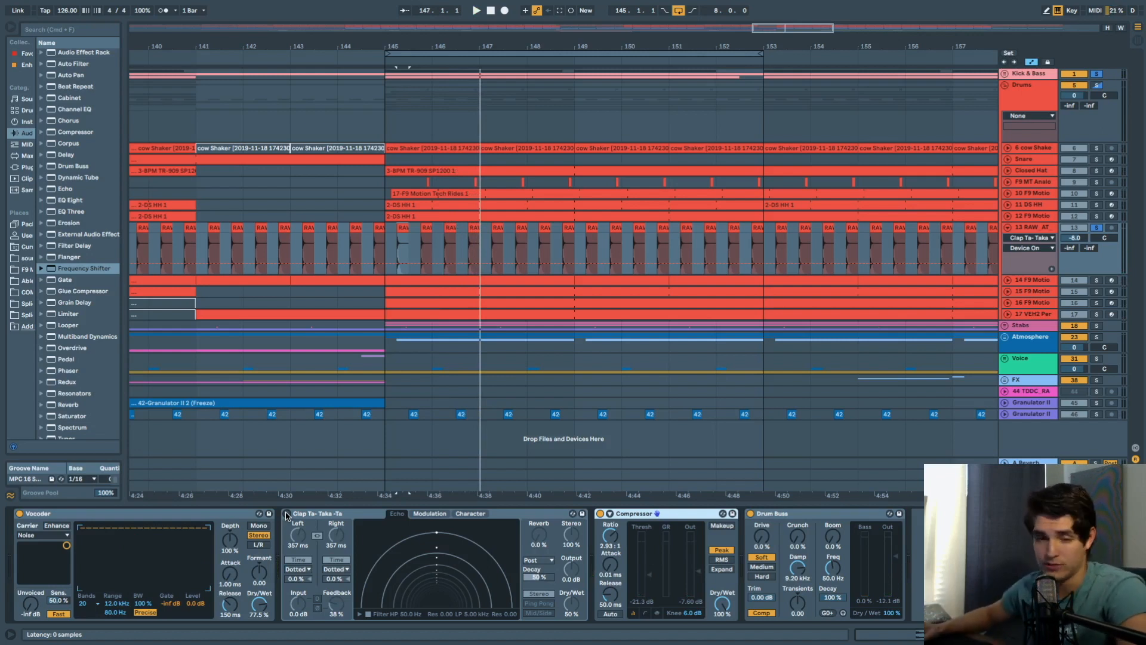
pyautogui.click(286, 513)
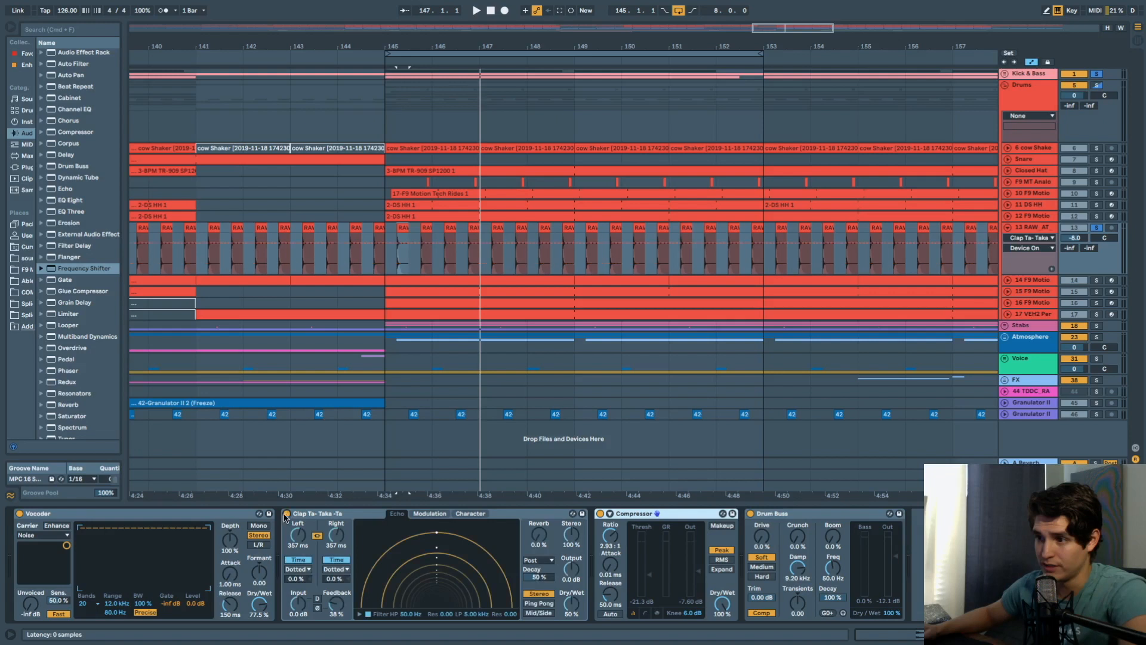
pyautogui.press('space')
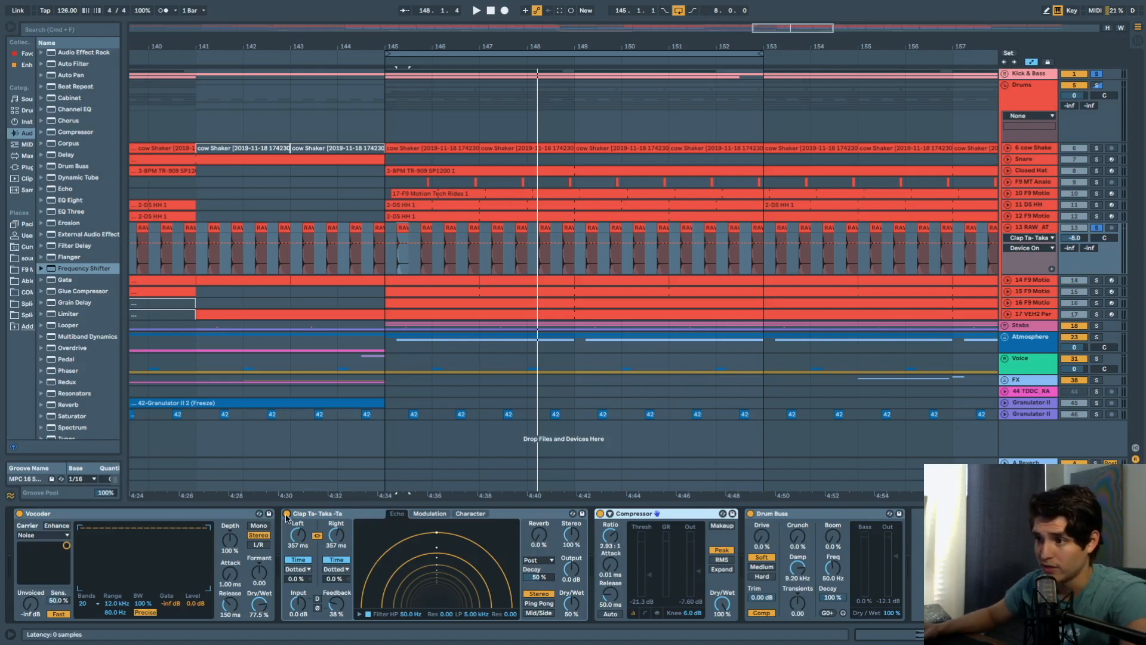
# Solo the 13 RAW AT and 11 DS HH tracks and show the DS HH devices.
pyautogui.click(1096, 229)
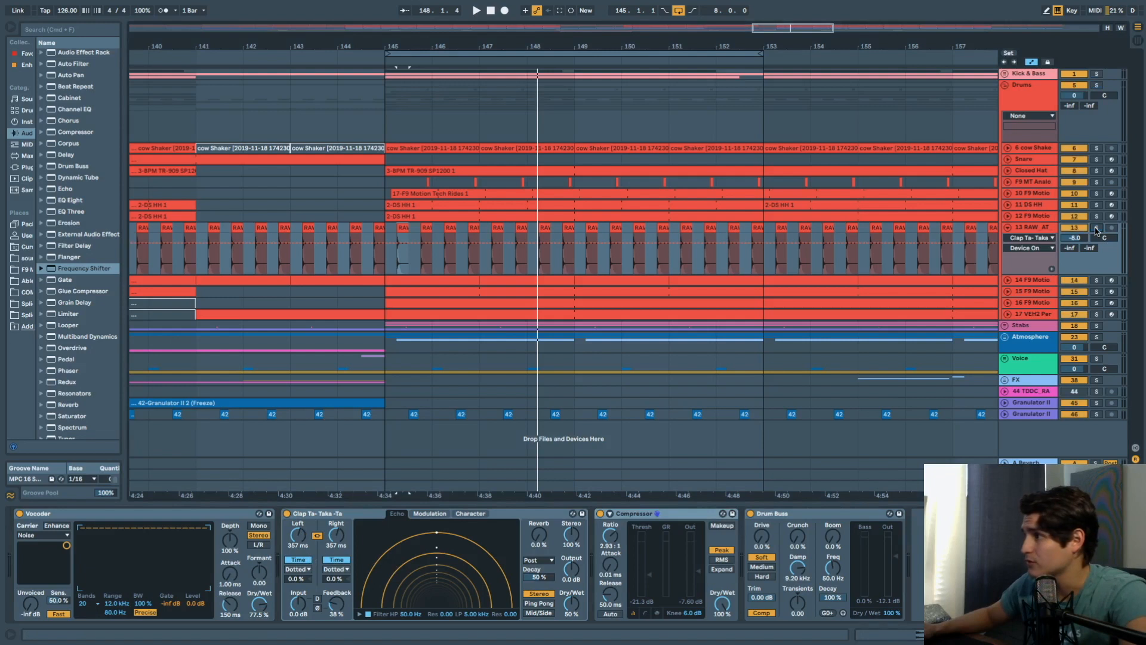
pyautogui.click(1096, 228)
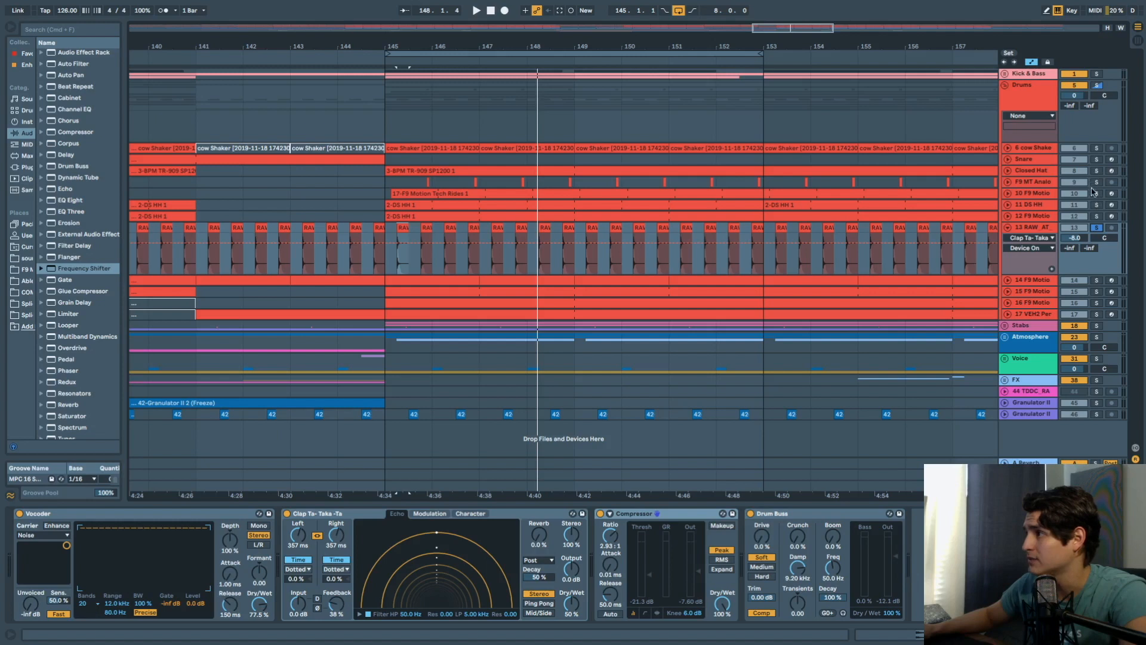
pyautogui.click(1097, 205)
pyautogui.click(1038, 205)
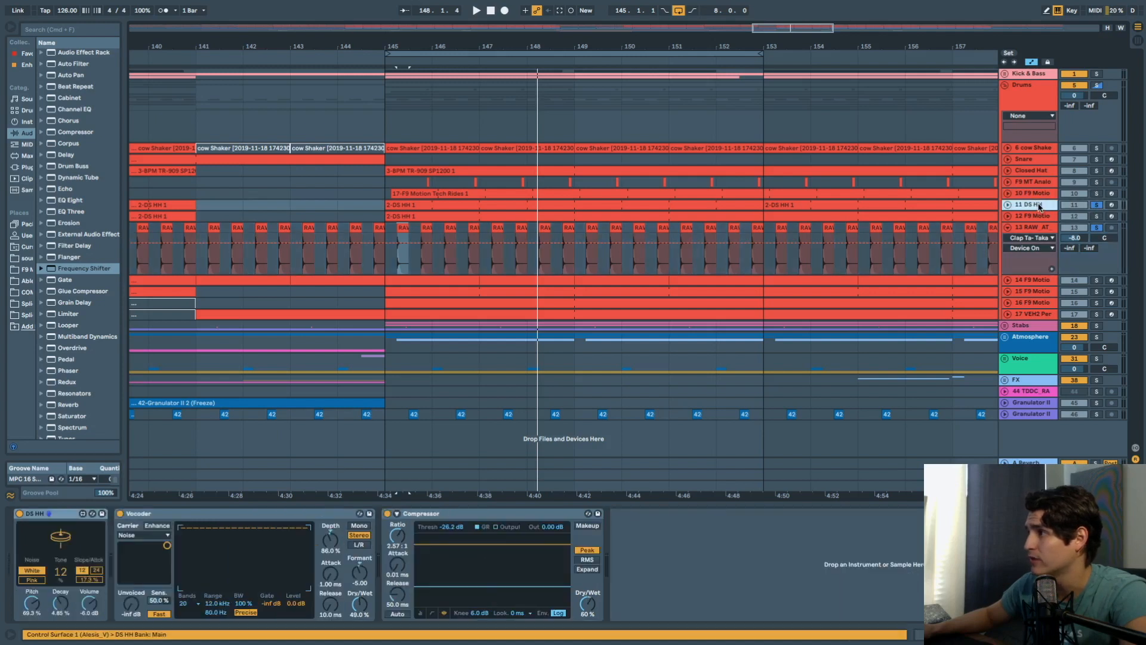
# Play from bar 145, fold track 13's automation lane, and reselect DS HH.
pyautogui.press('space')
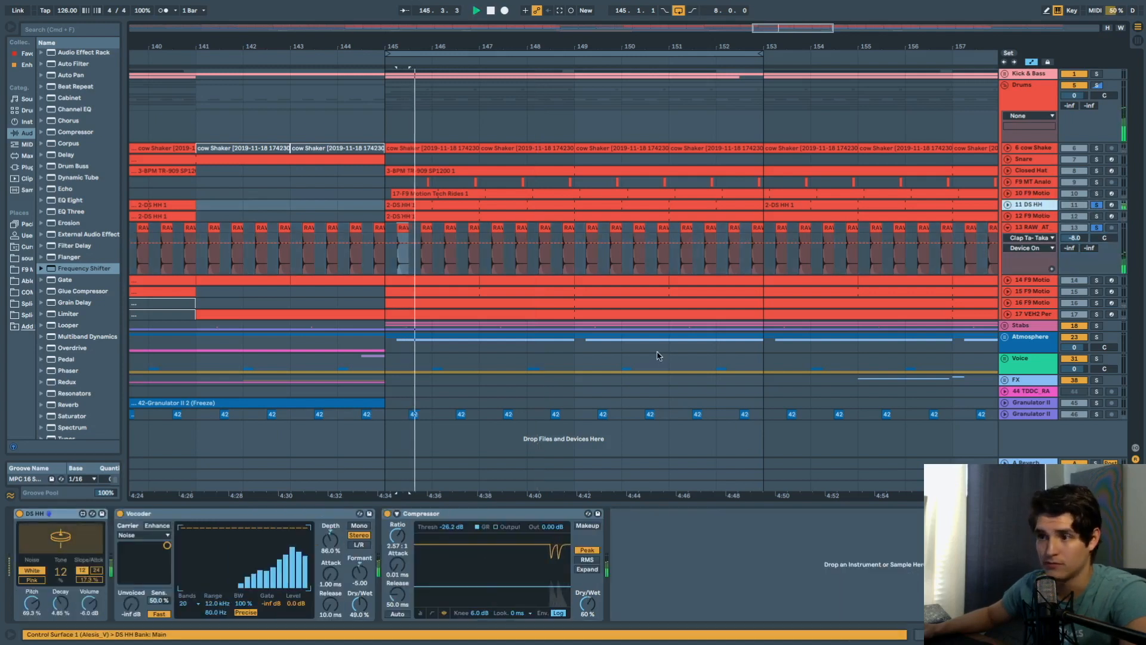
pyautogui.click(1007, 229)
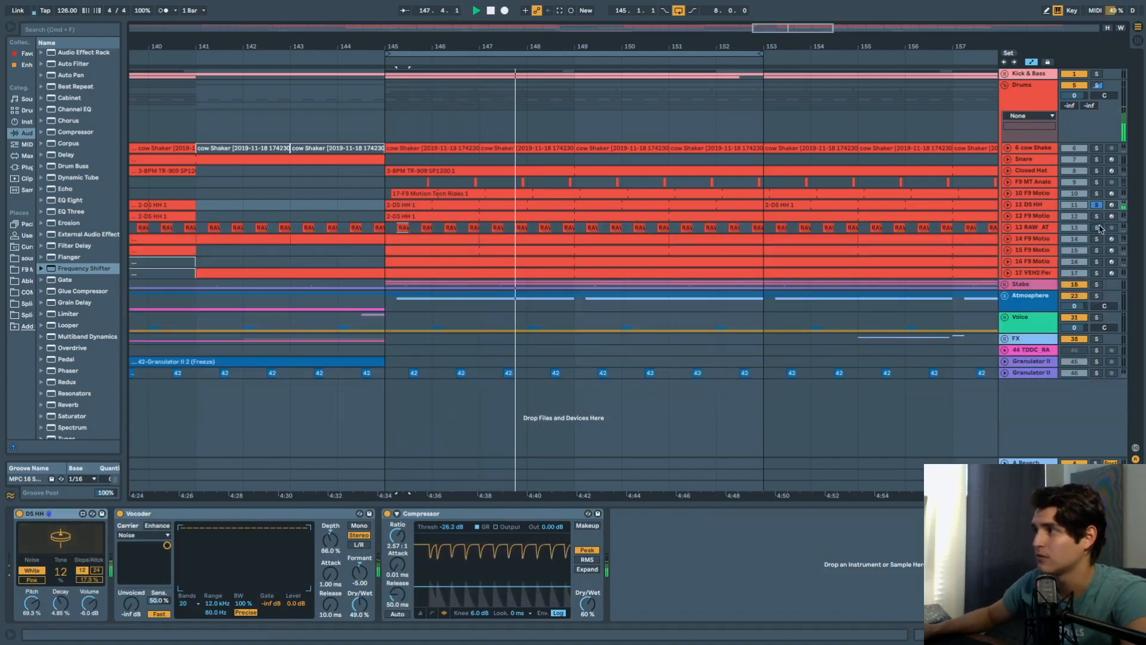
pyautogui.click(1042, 206)
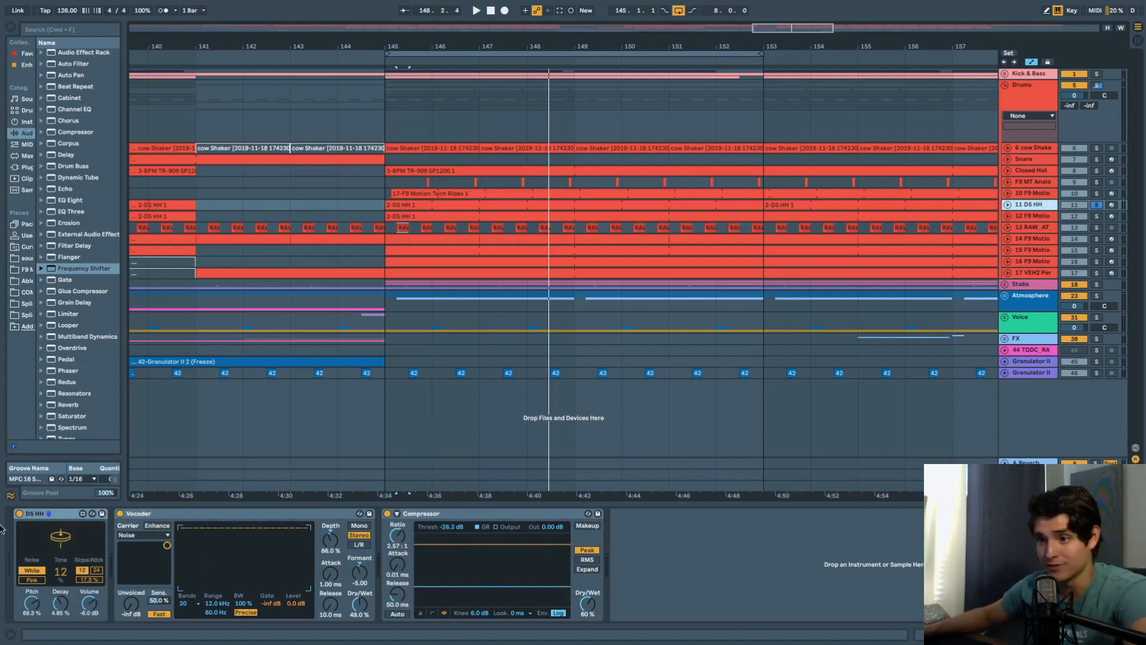
# Hear DS HH with its Vocoder off then on, then show the Closed Hat devices.
pyautogui.click(119, 514)
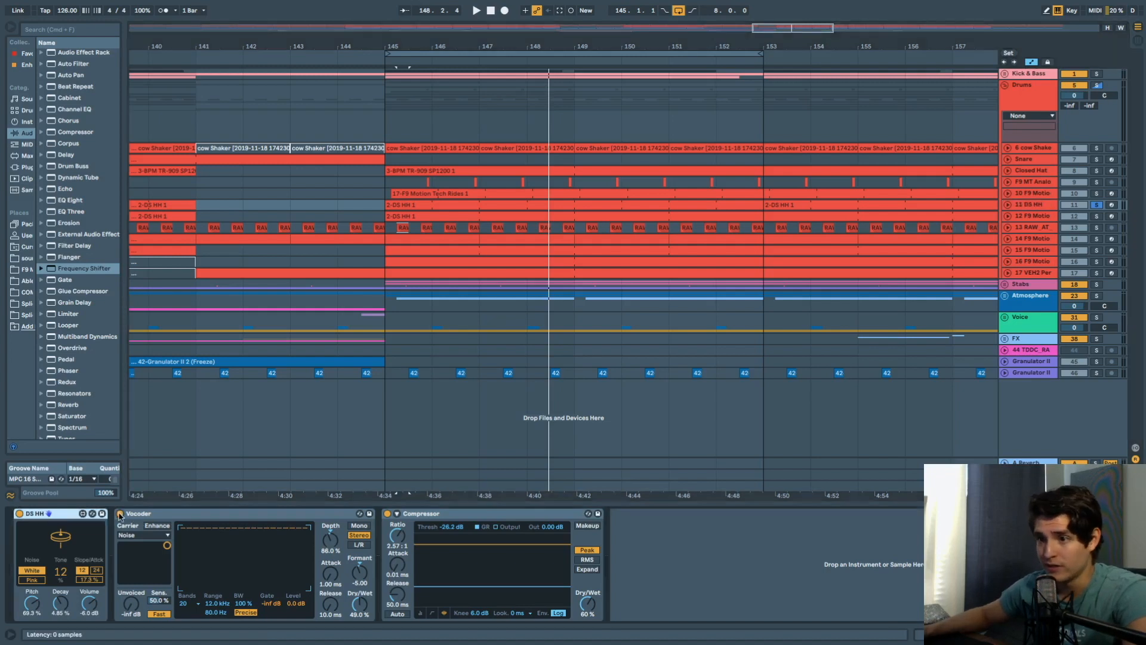
pyautogui.press('space')
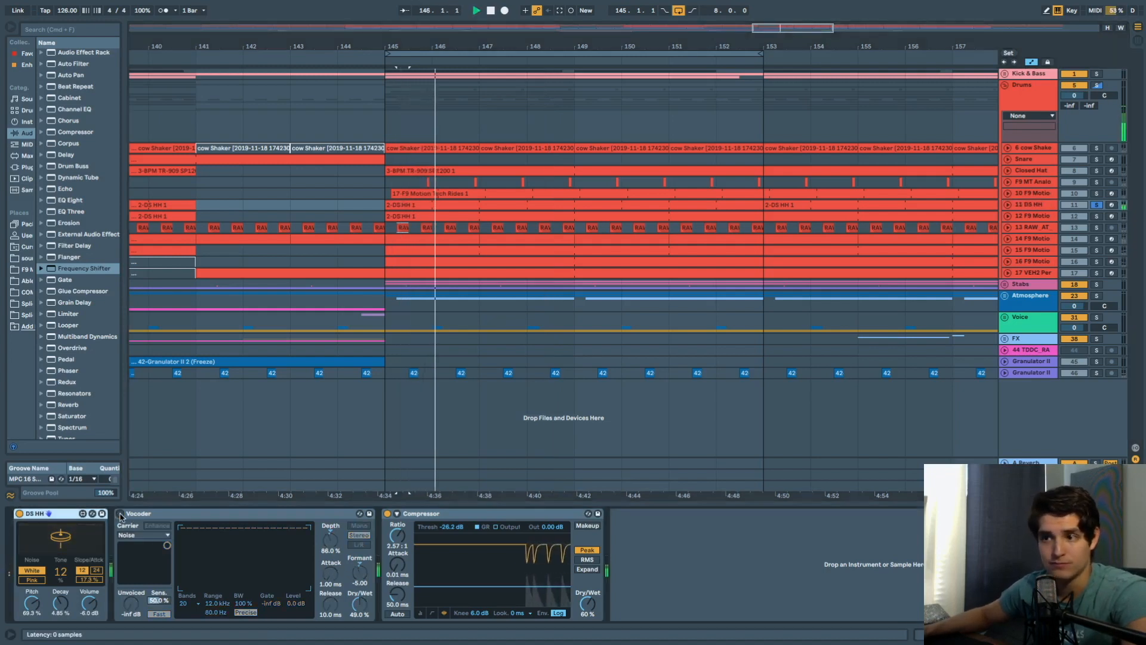
pyautogui.click(120, 514)
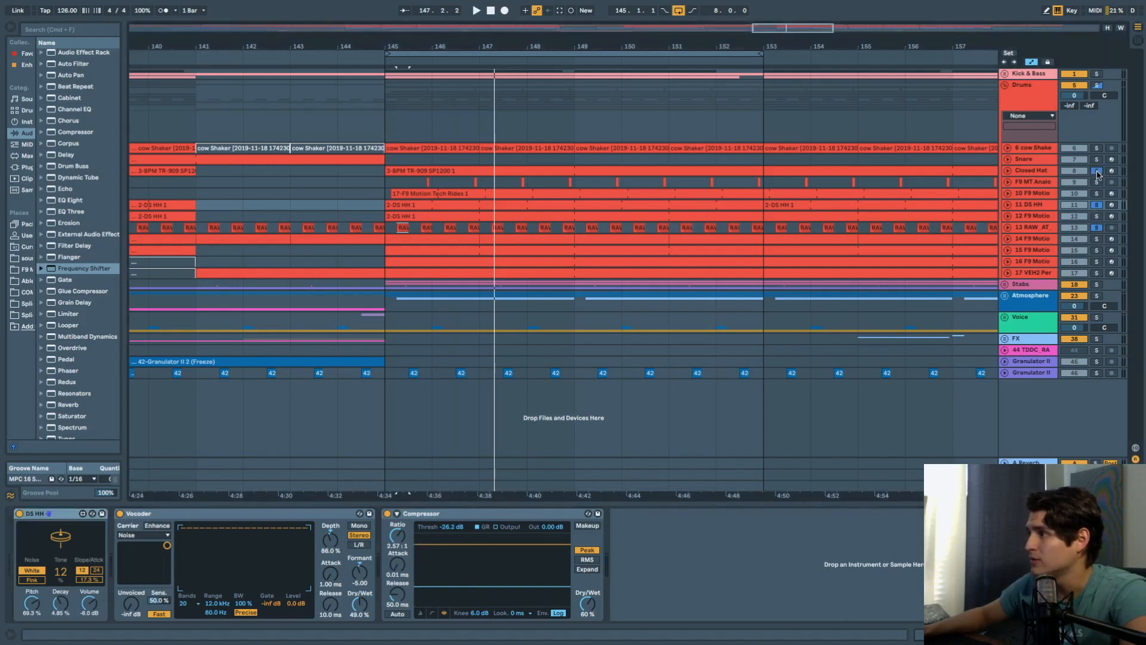
pyautogui.press('space')
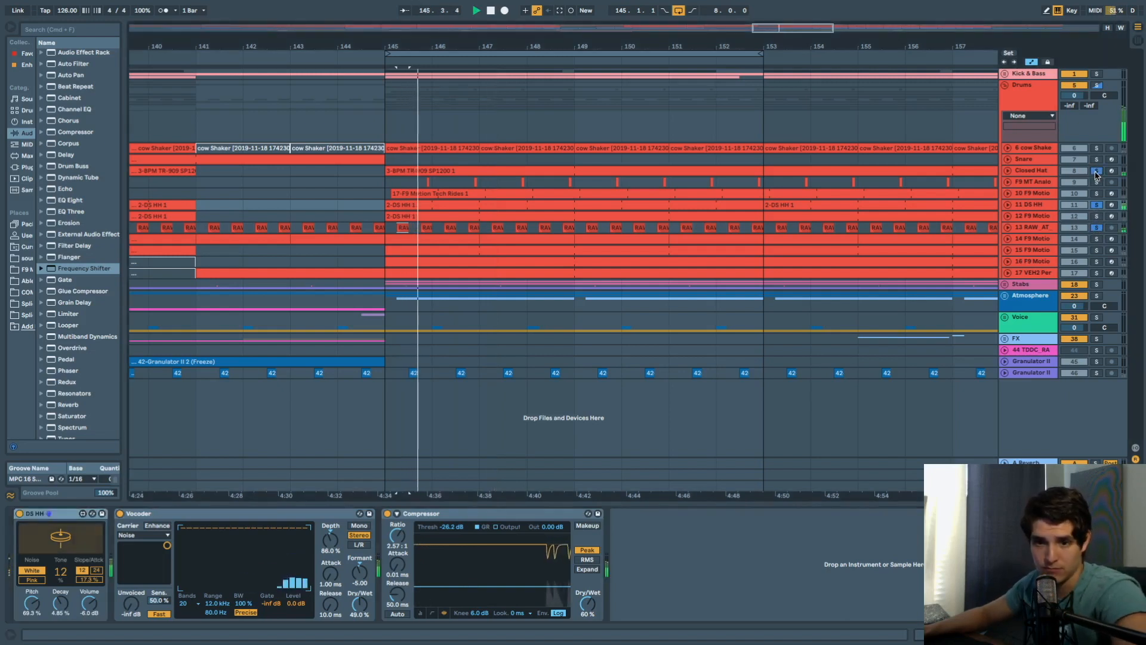
pyautogui.click(1032, 173)
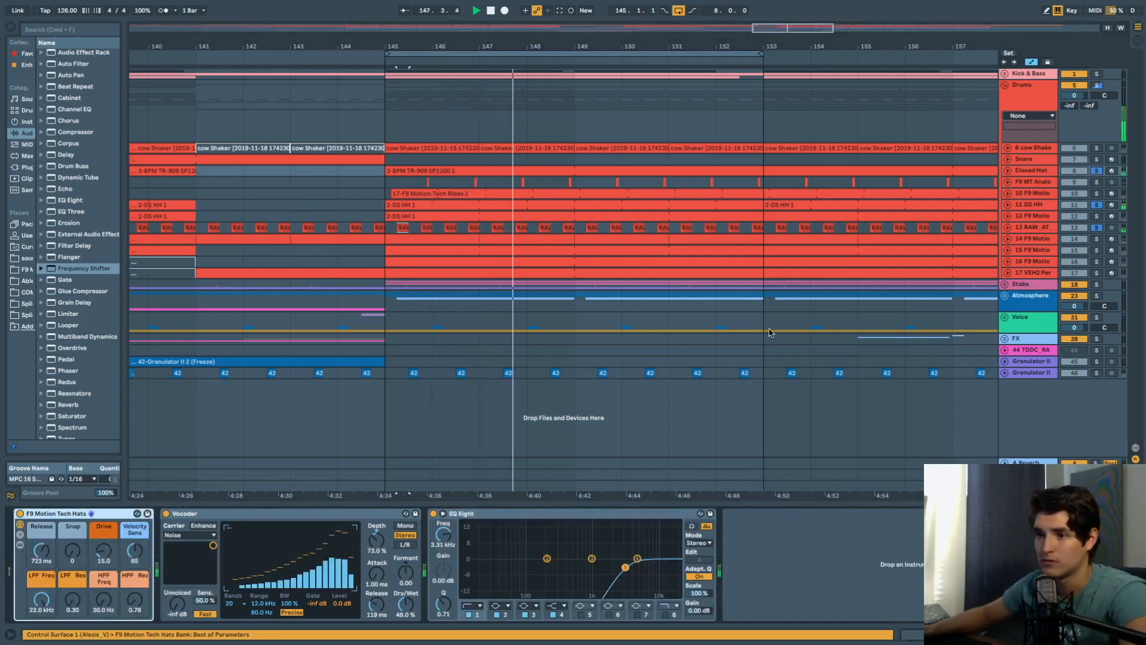
# Toggle the Closed Hat solo off and on during playback and select the track.
pyautogui.press('space')
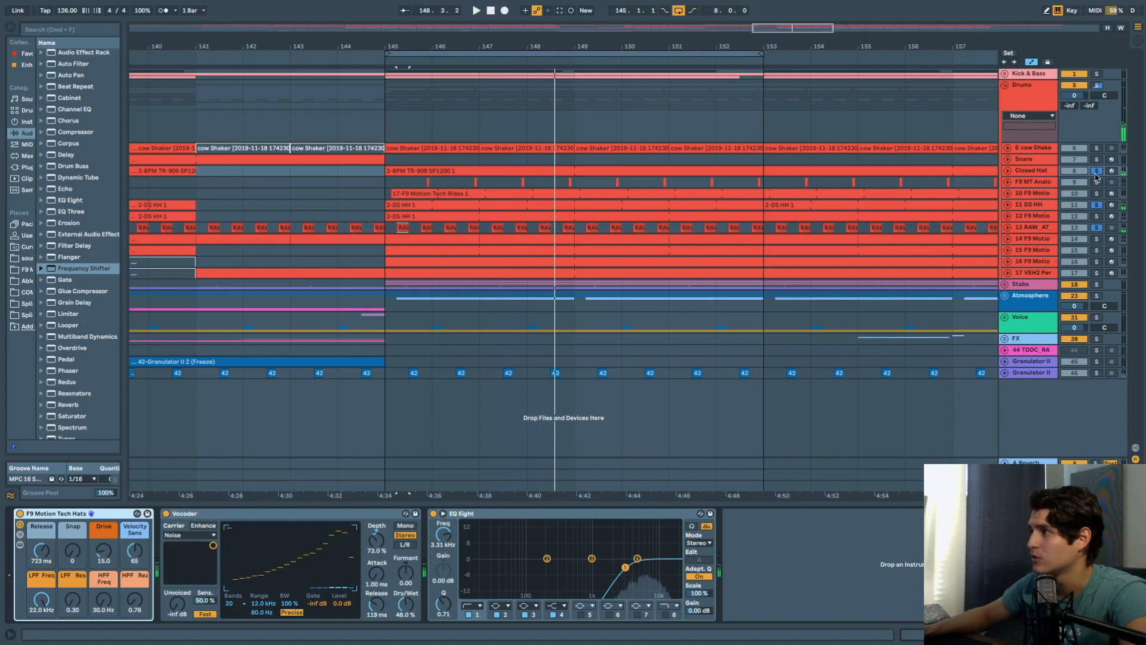
pyautogui.click(1096, 172)
pyautogui.press('space')
pyautogui.click(1096, 172)
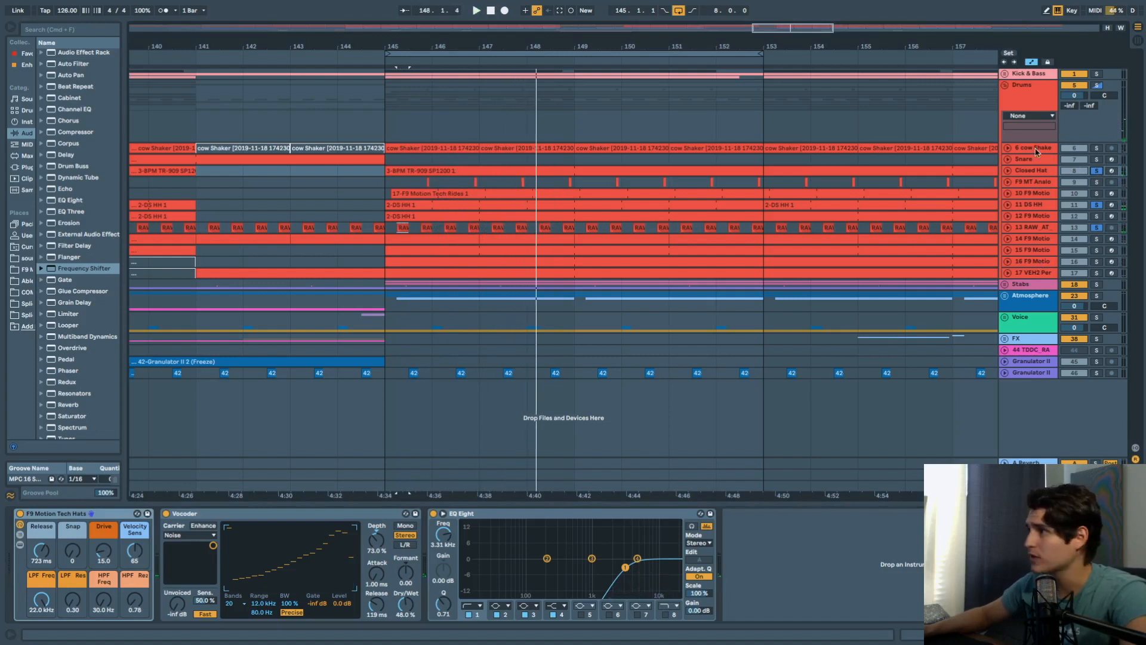
pyautogui.click(1035, 172)
# Open the 3-BPM TR-909 clip's notes in an enlarged note editor.
pyautogui.doubleClick(540, 168)
pyautogui.press('space')
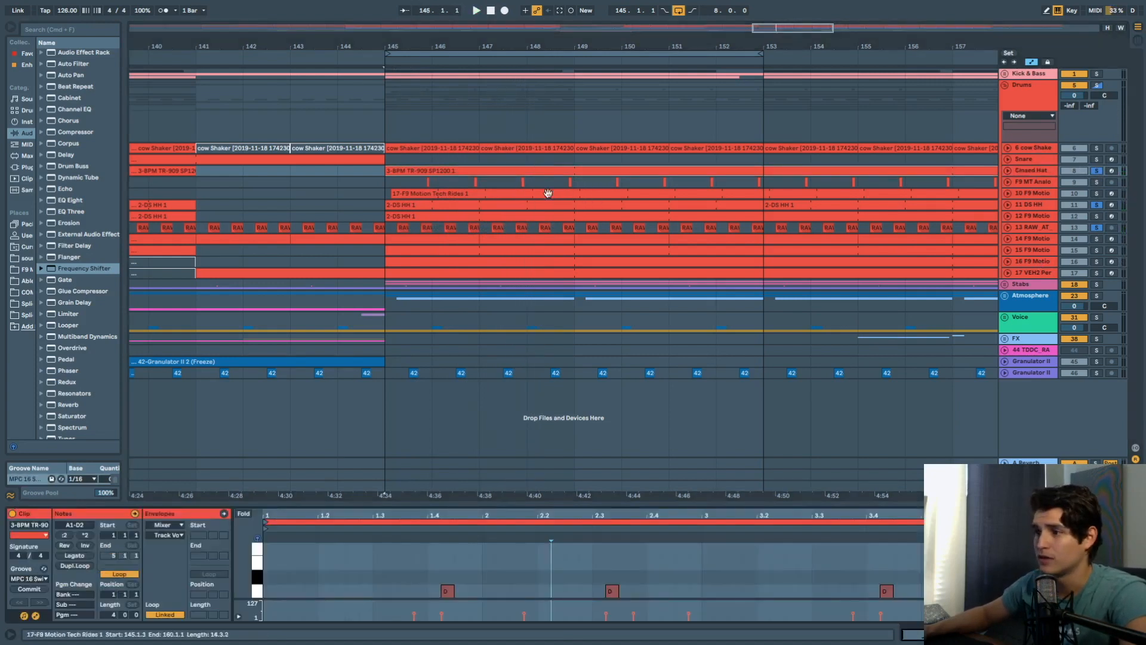
pyautogui.moveTo(548, 509); pyautogui.dragTo(545, 352)
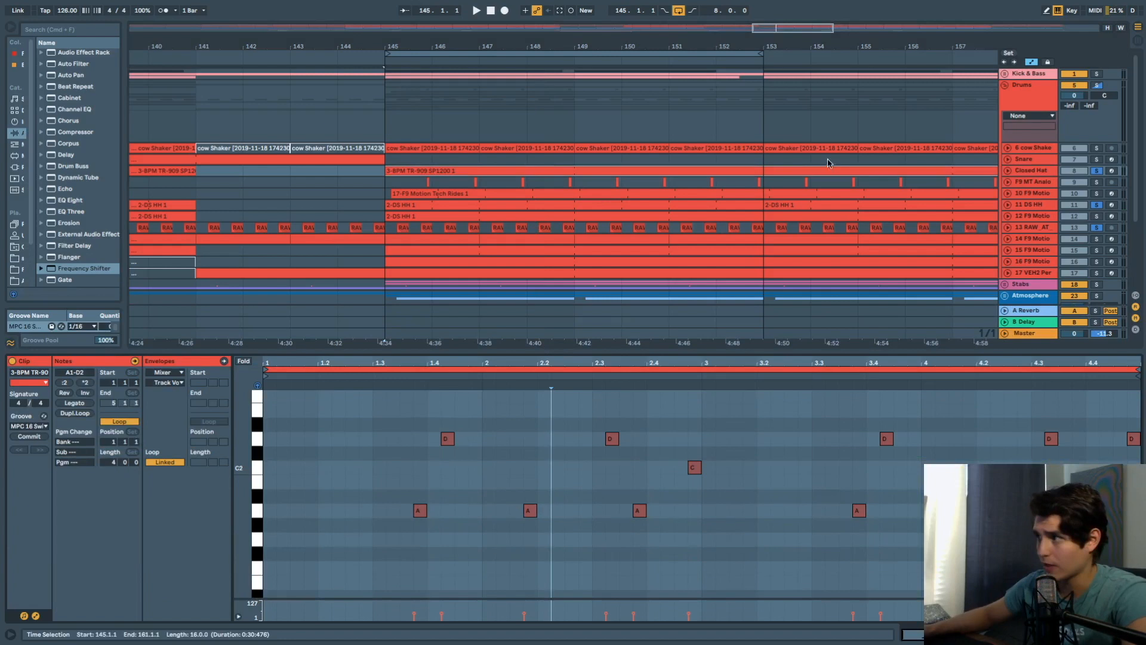
pyautogui.scroll(-3, 1081, 224)
pyautogui.scroll(1, 1084, 203)
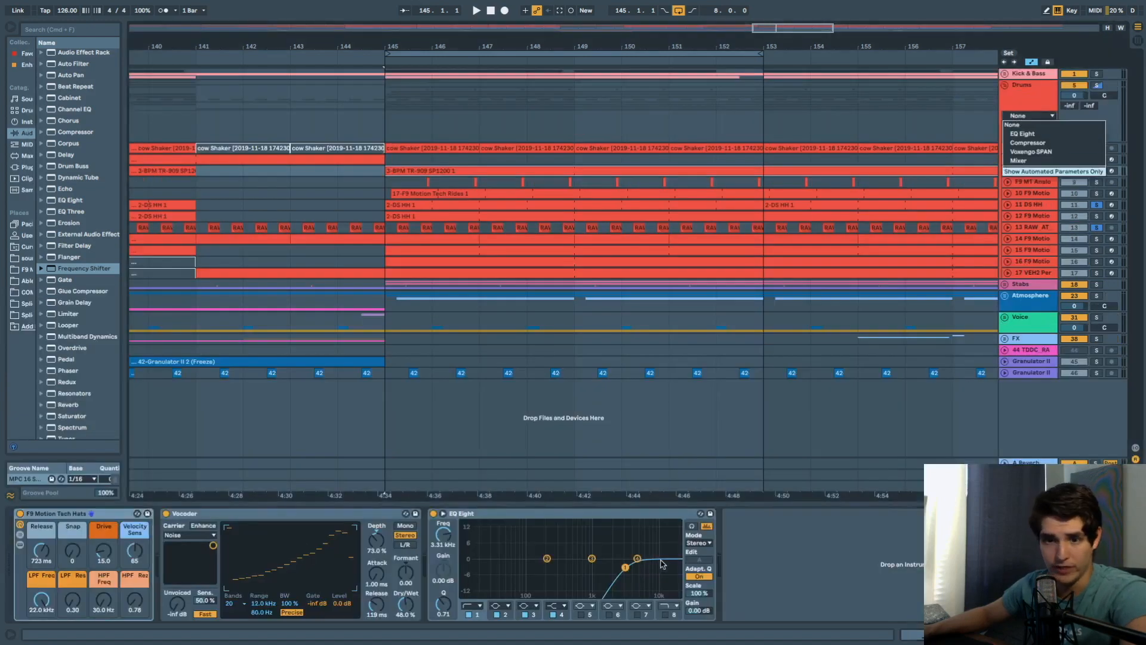
# Solo track 12, show the Drive and Speaker On lanes on tracks 12 and 14, and play.
pyautogui.click(1034, 203)
pyautogui.click(1032, 240)
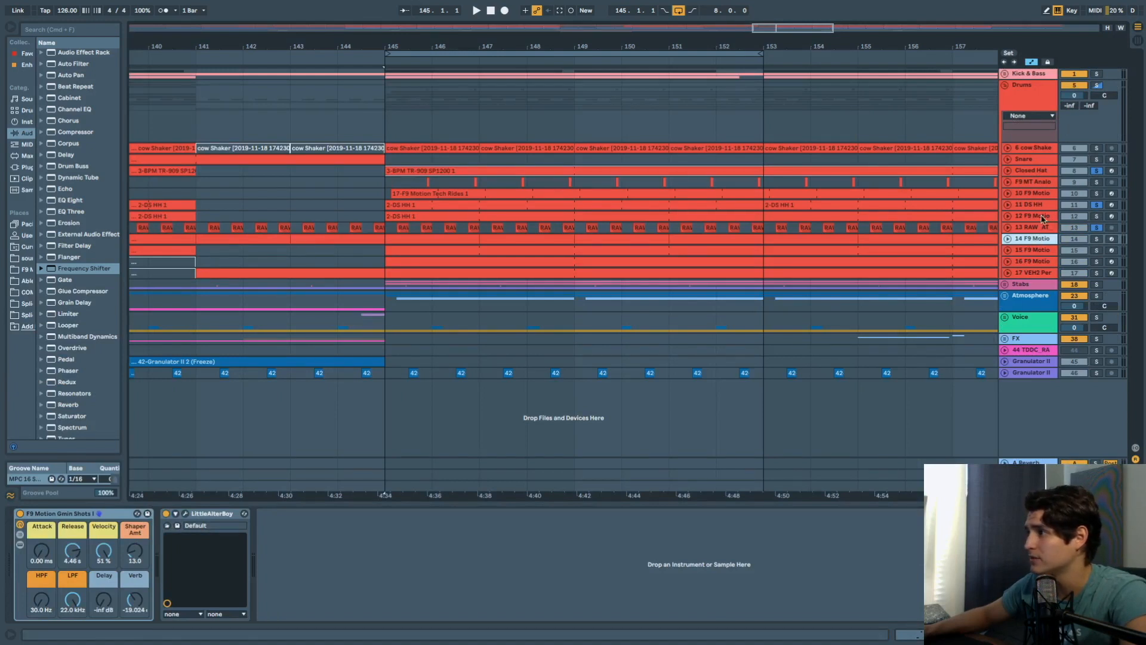
pyautogui.click(1042, 217)
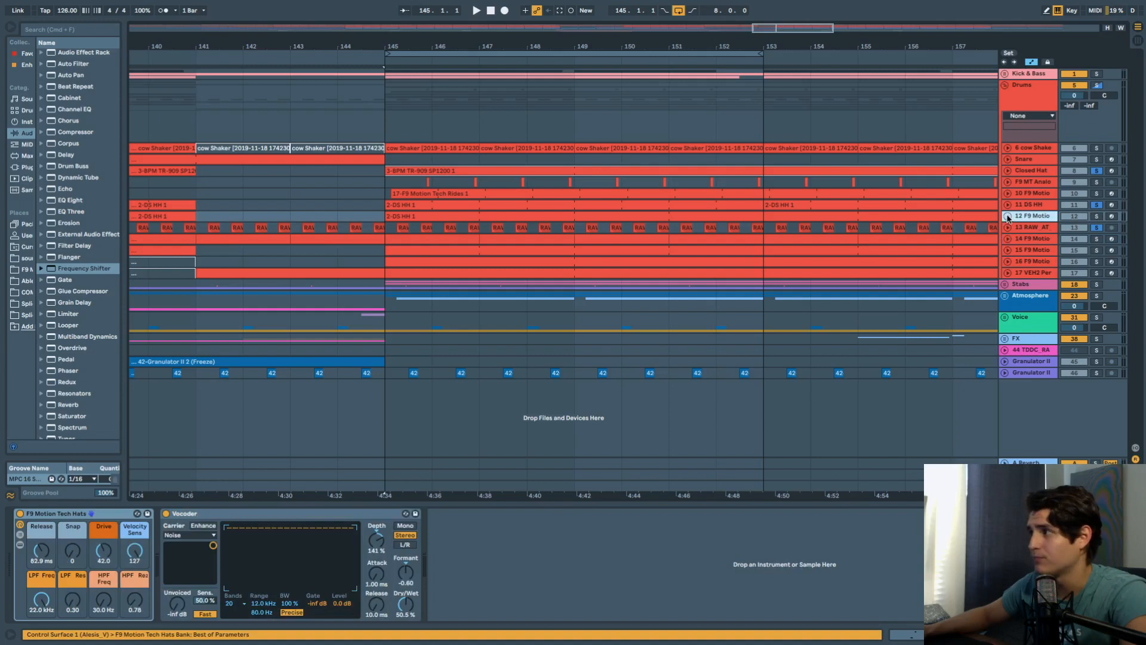
pyautogui.click(1098, 216)
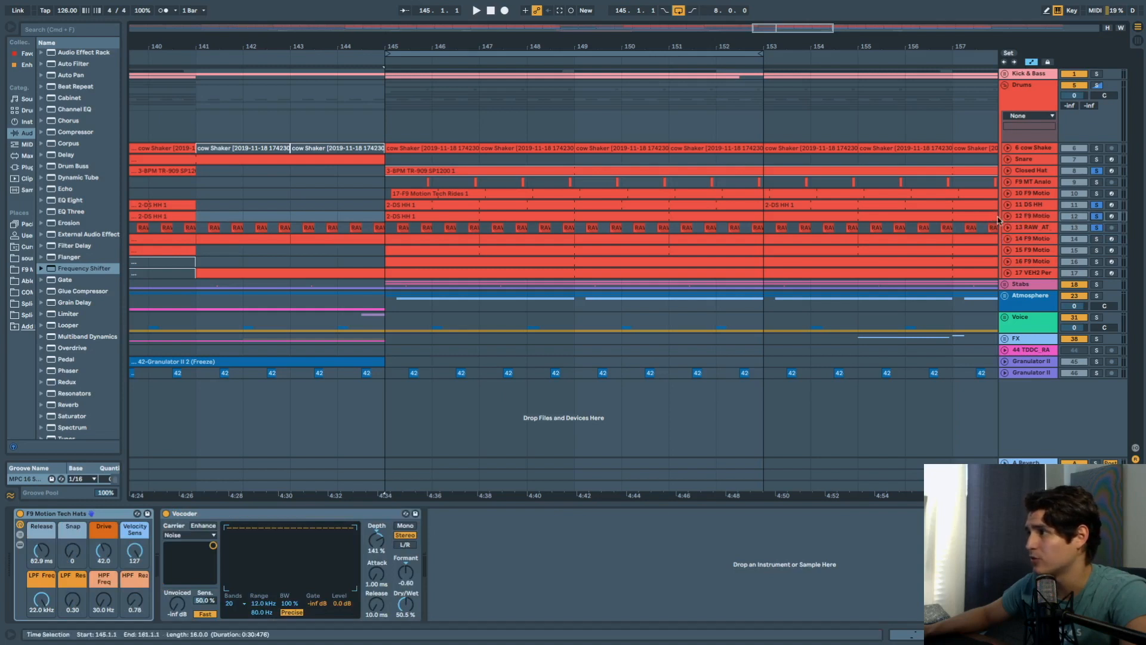
pyautogui.press('space')
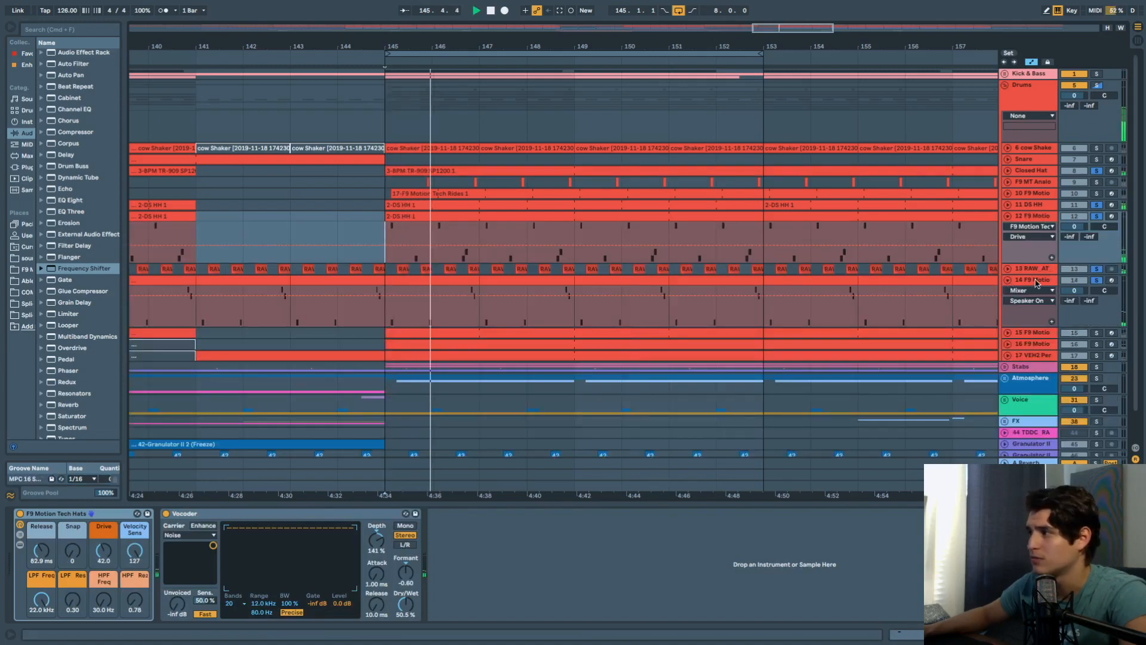
pyautogui.click(1037, 283)
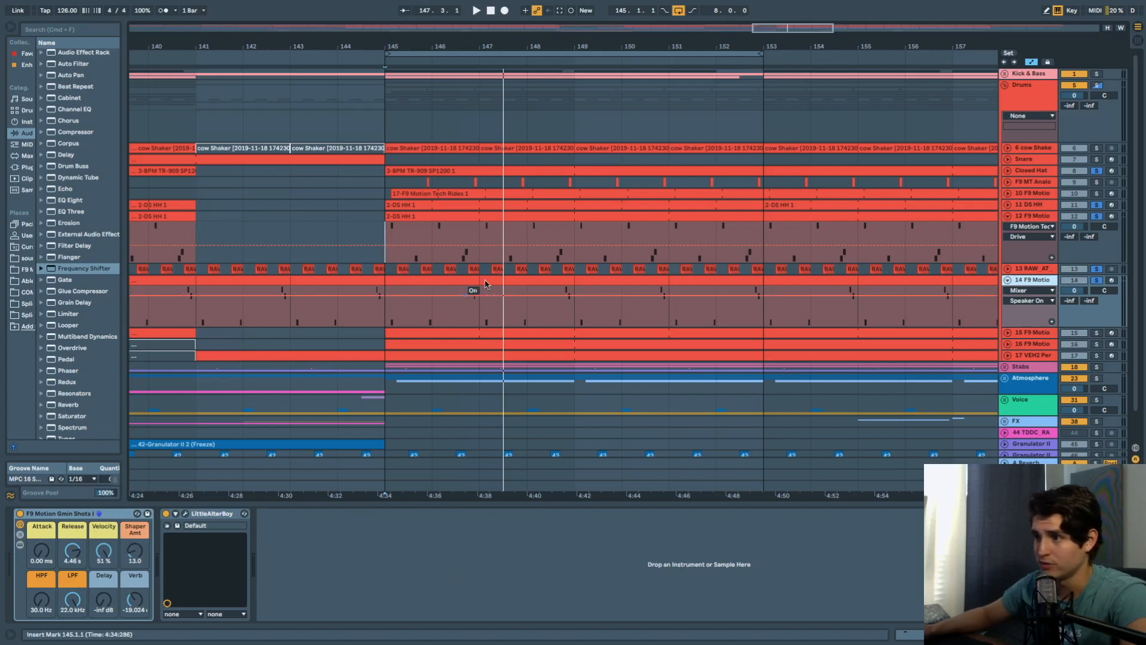
# Play track 14 from bar 145, toggling LittleAlterBoy off and on twice and leaving it on.
pyautogui.press('space')
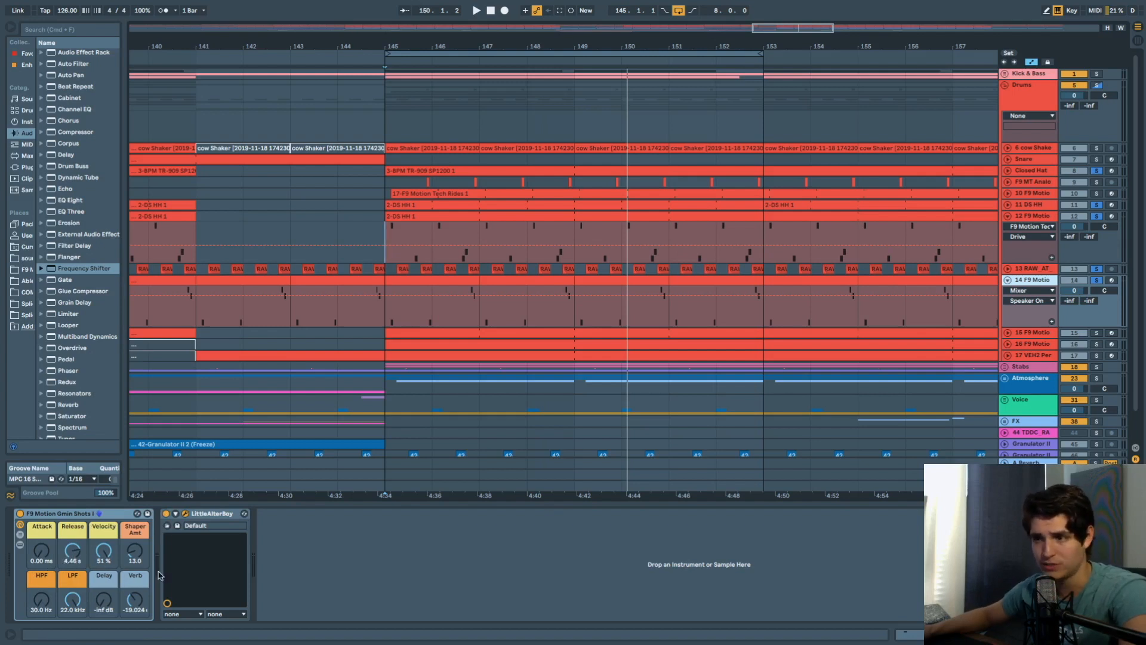
pyautogui.click(166, 514)
pyautogui.press('space')
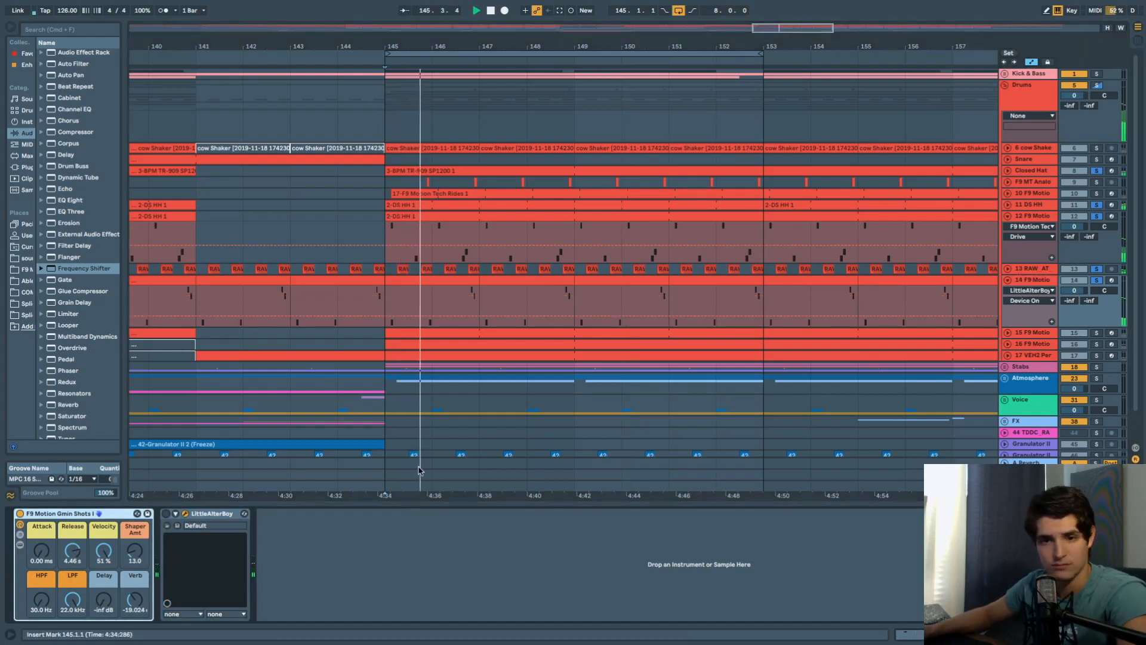
pyautogui.click(166, 514)
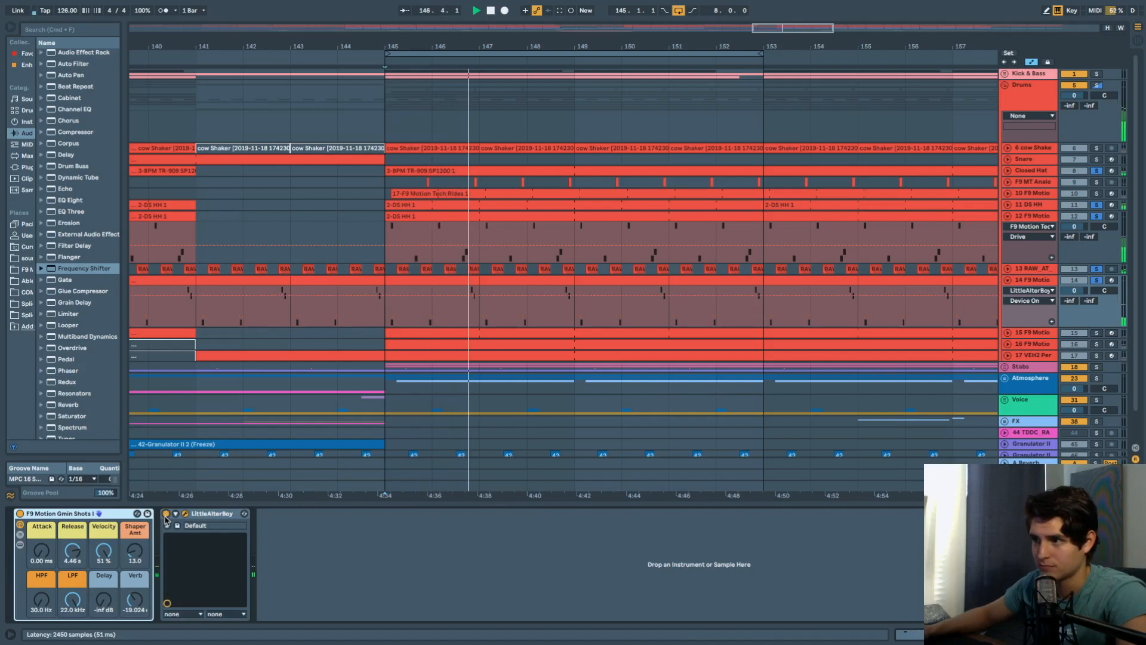
pyautogui.click(166, 514)
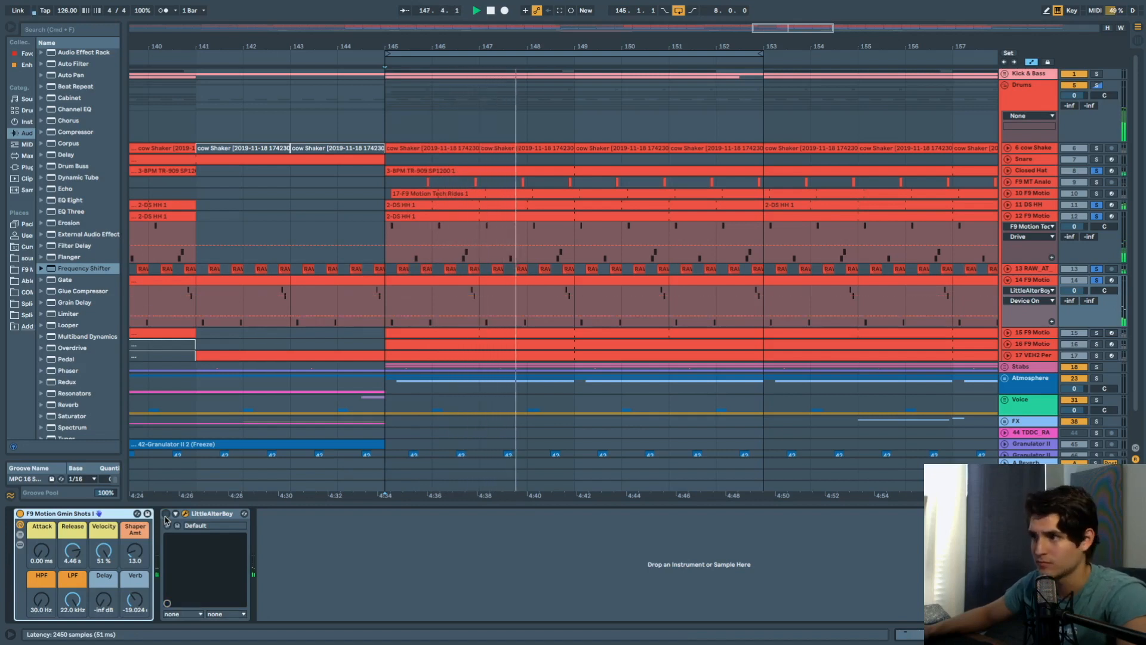
pyautogui.click(166, 514)
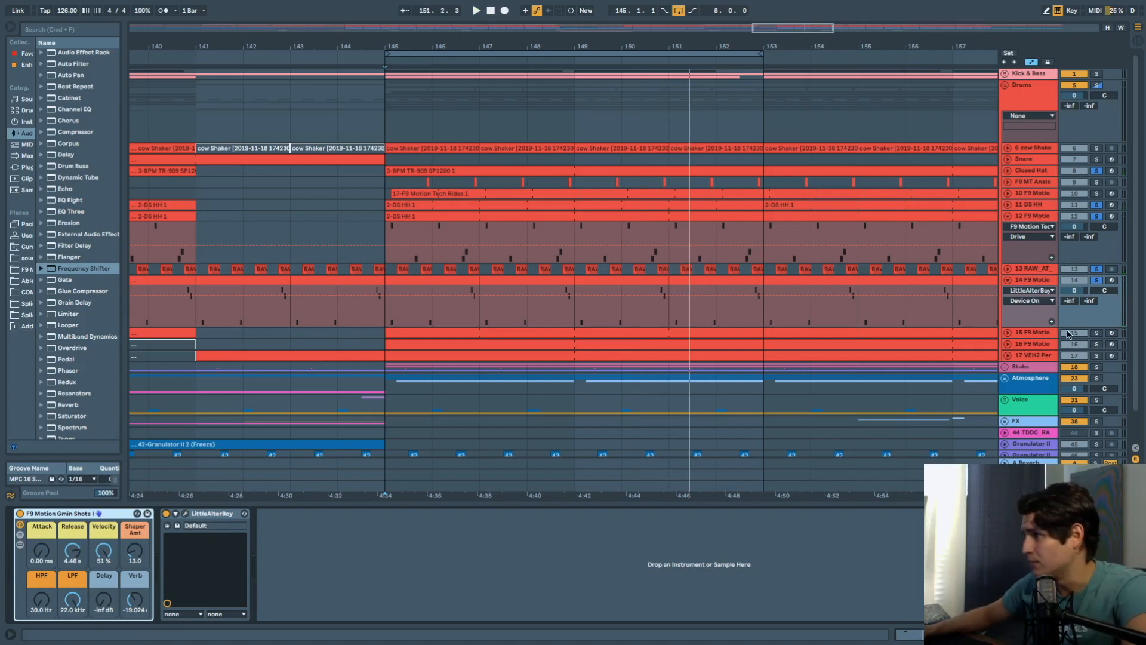
# Solo and unfold track 15 to show its HPF automation, auditioning from bar 145.
pyautogui.click(1097, 333)
pyautogui.click(1008, 335)
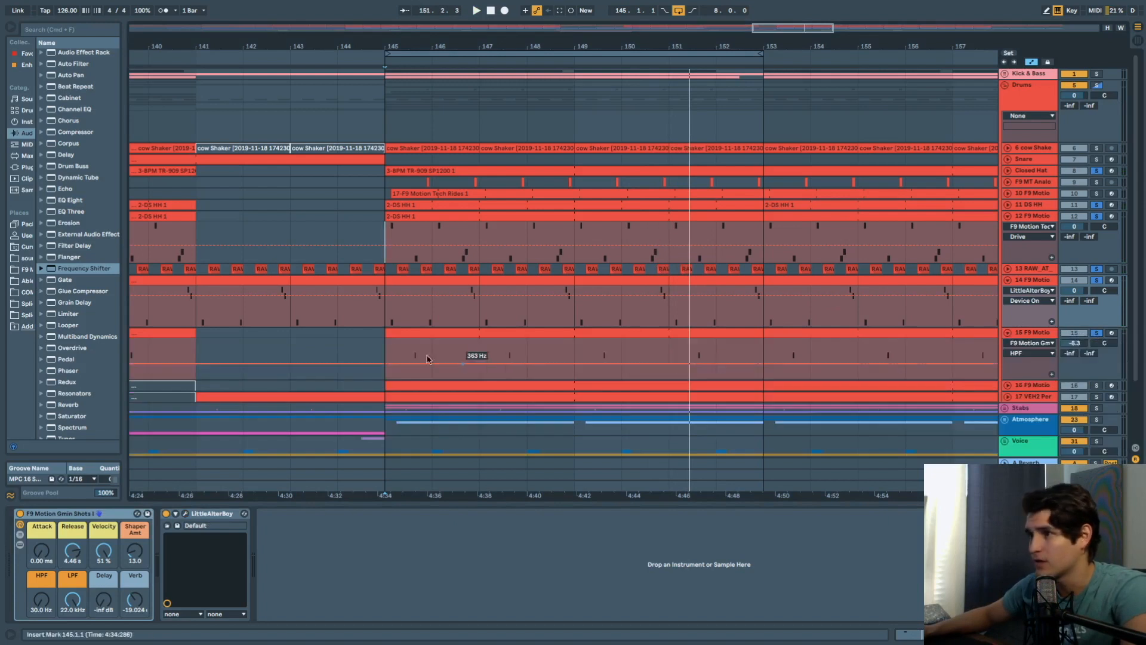
pyautogui.press('space')
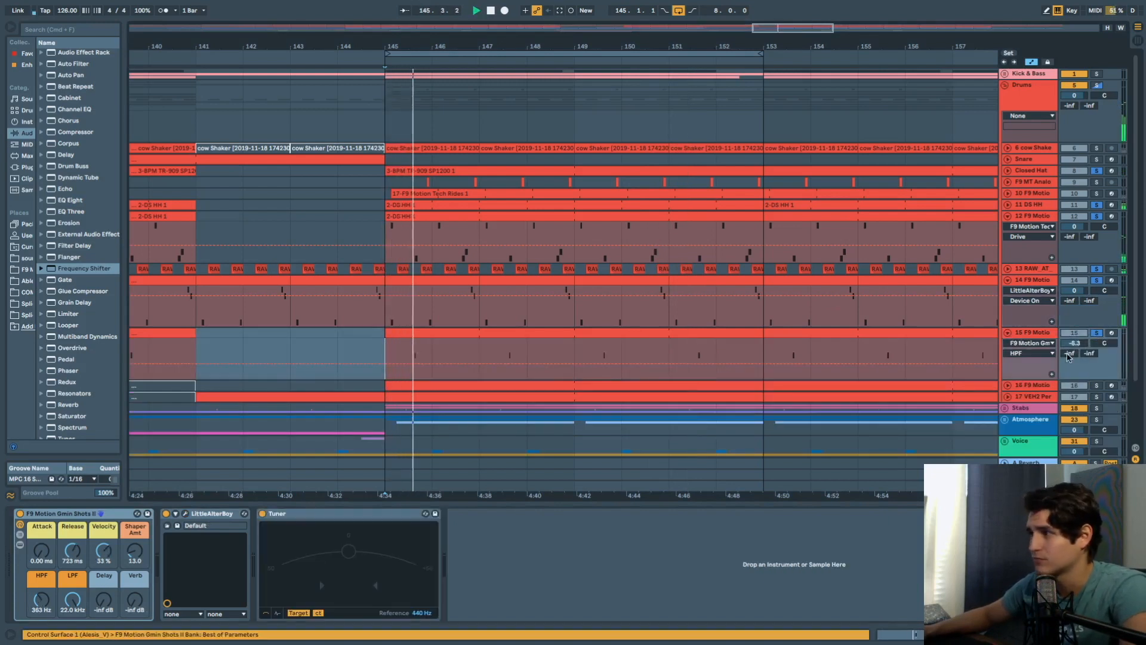
pyautogui.click(1037, 335)
pyautogui.press('space')
pyautogui.press('space')
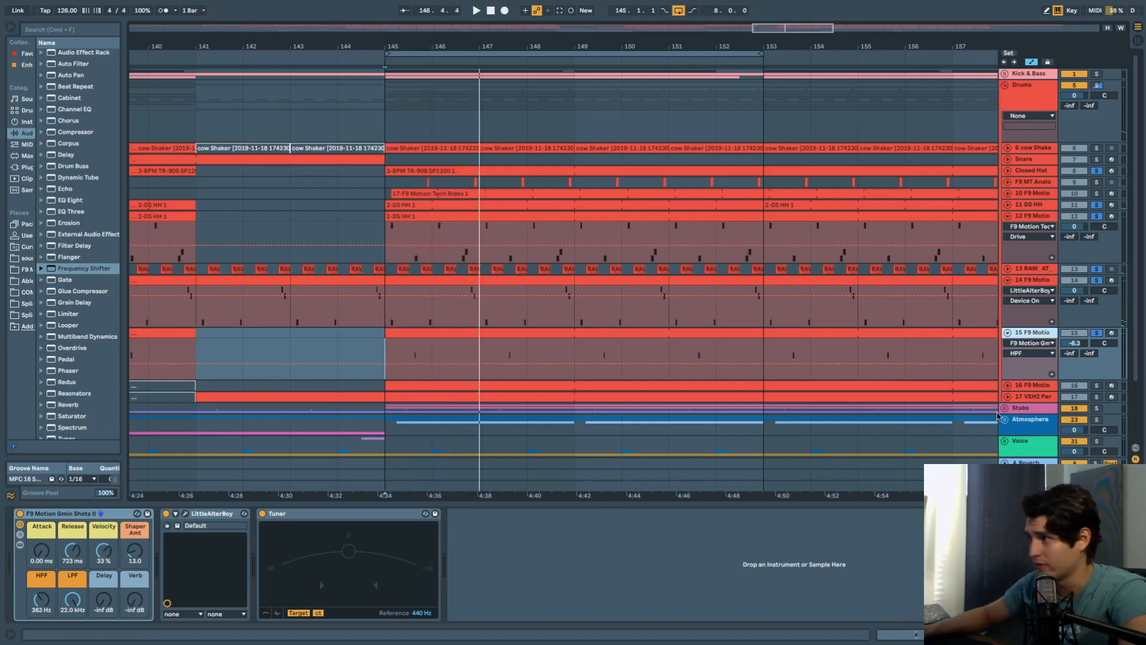
pyautogui.scroll(-2, 1047, 361)
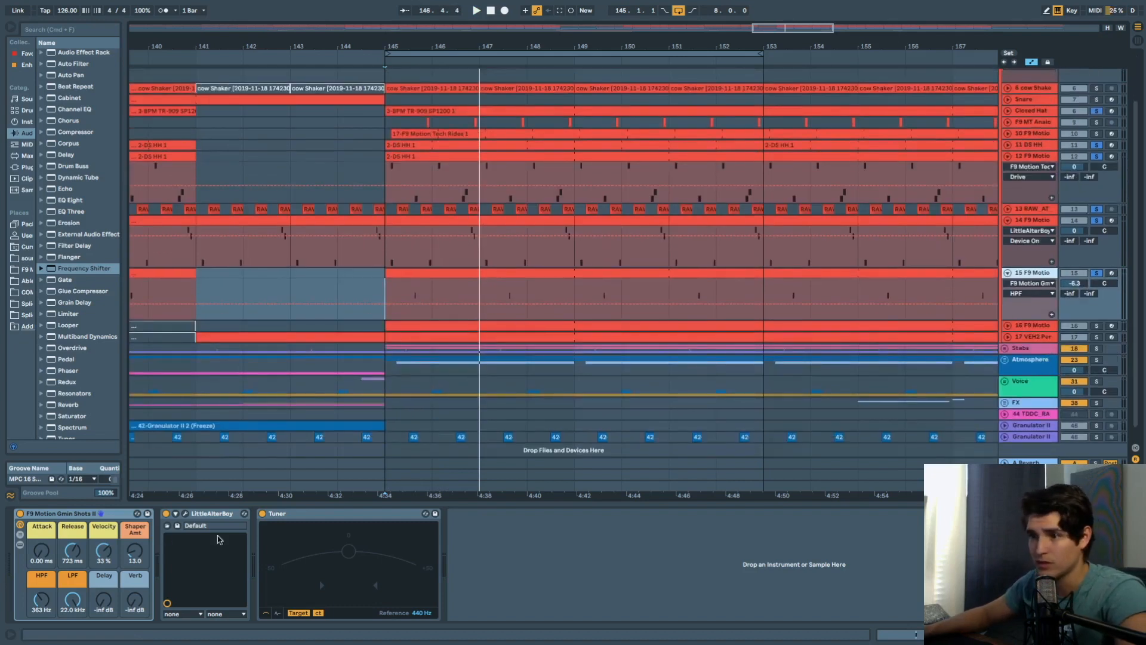
# Expand track 16 to its Release lane, play from bar 145, and inspect its clip notes.
pyautogui.press('space')
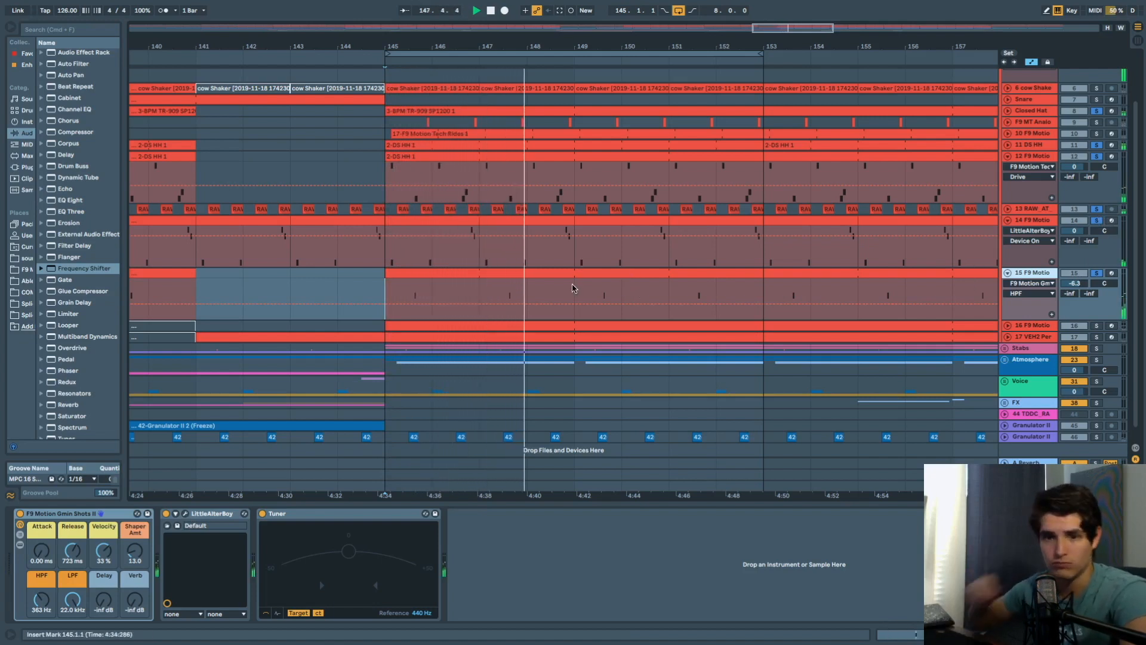
pyautogui.click(1044, 327)
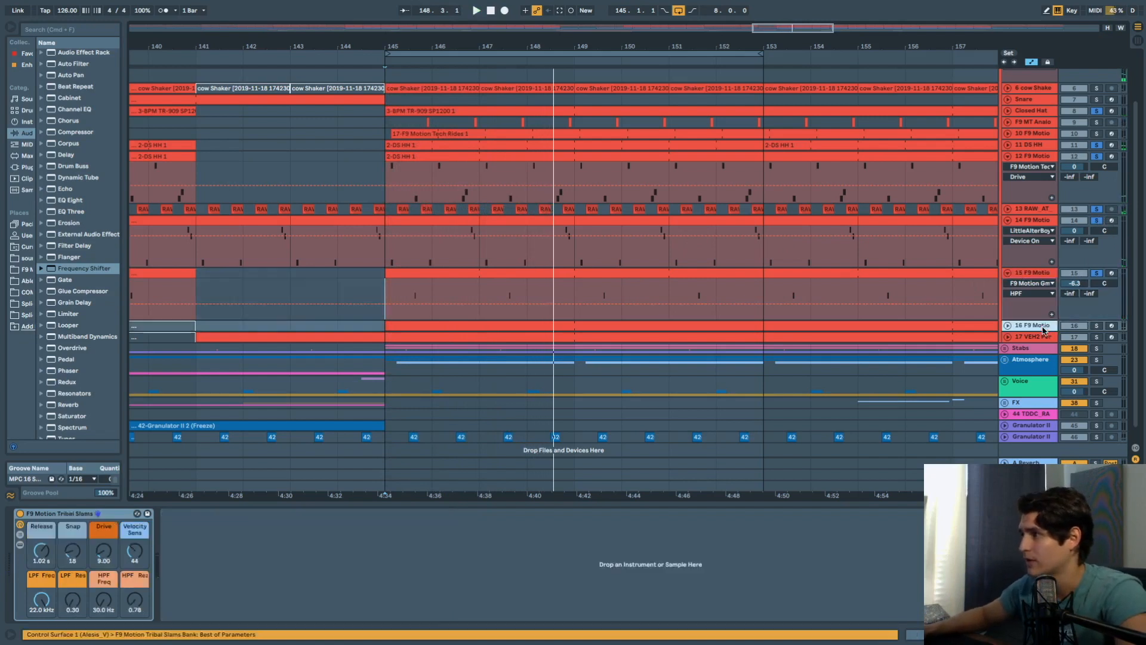
pyautogui.click(1008, 326)
pyautogui.scroll(-1, 1051, 322)
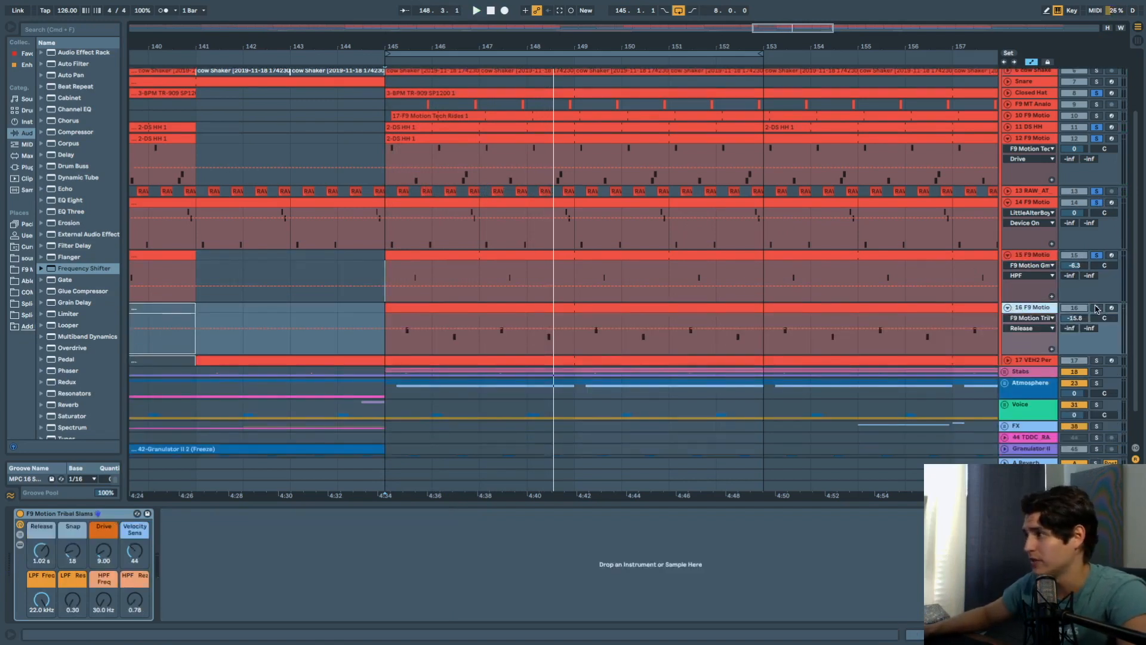
pyautogui.press('space')
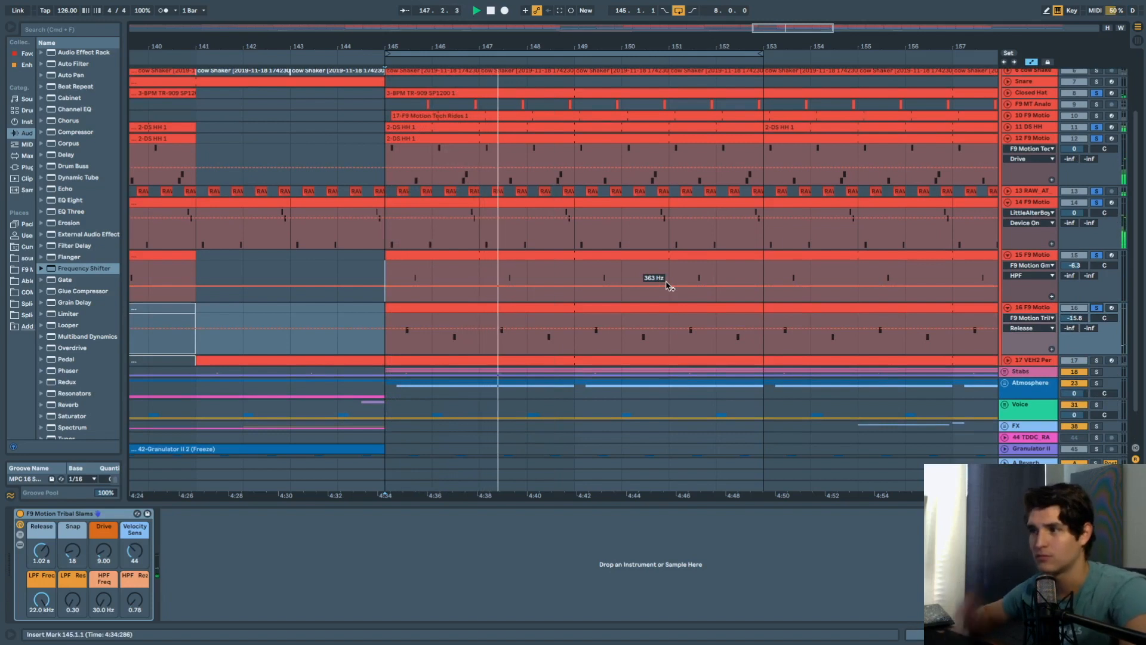
pyautogui.doubleClick(520, 307)
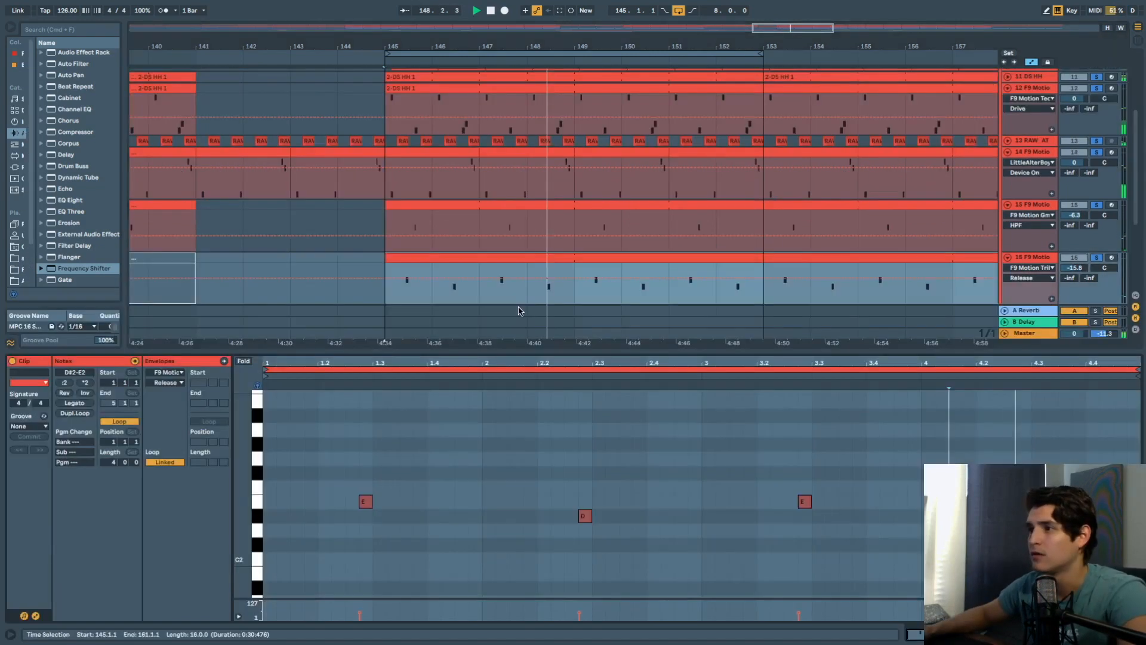
pyautogui.scroll(-4, 770, 240)
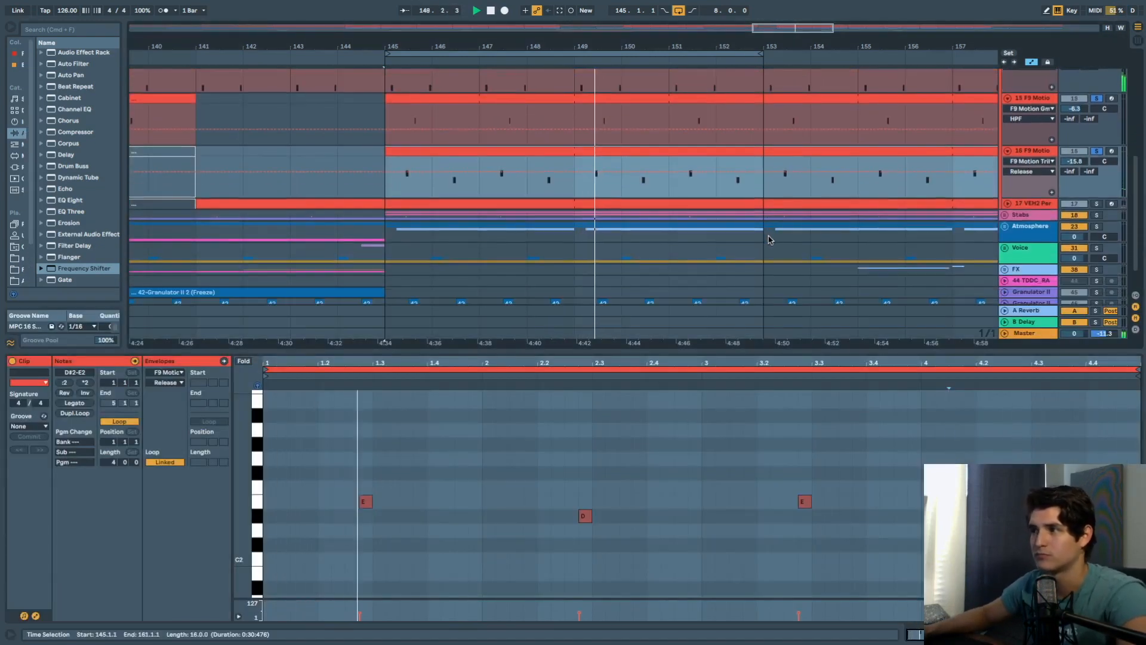
pyautogui.hotkey('shift', 'Tab')
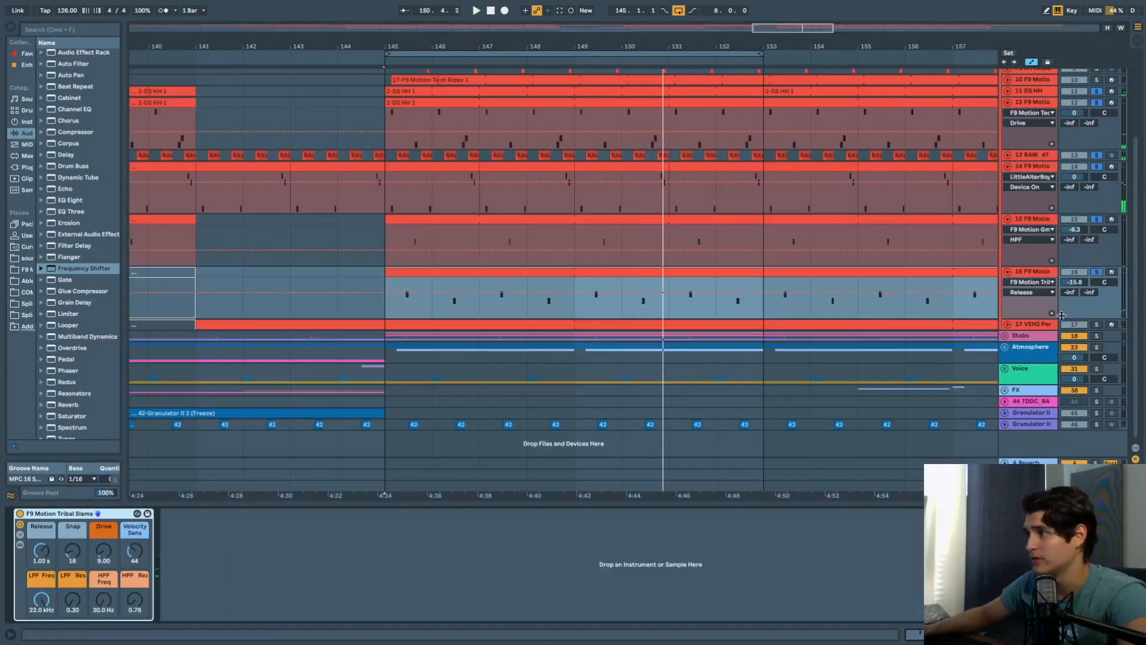
# Select and expand the VEH2 Percussion track and play it from bar 145.
pyautogui.click(1018, 326)
pyautogui.click(1008, 324)
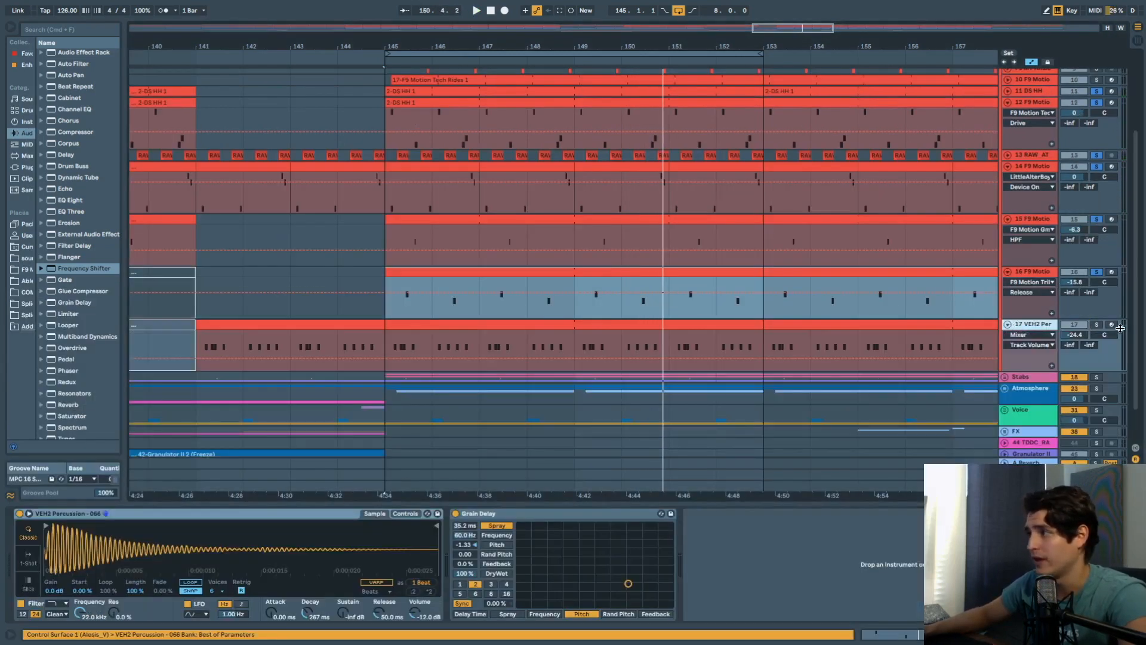
pyautogui.click(389, 344)
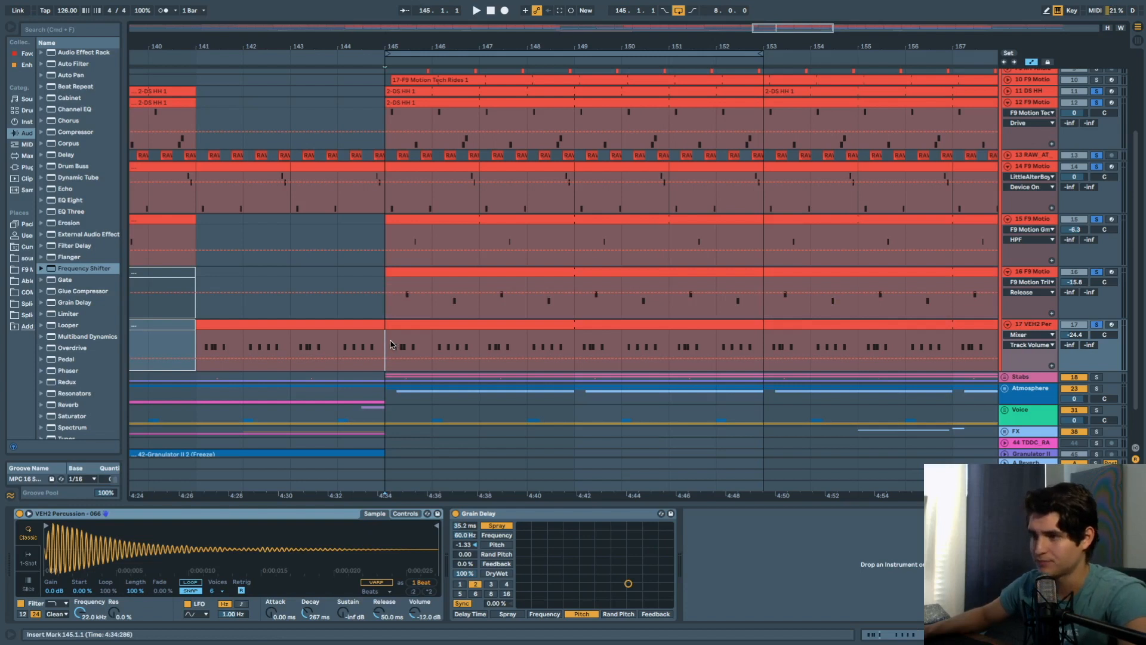
pyautogui.press('space')
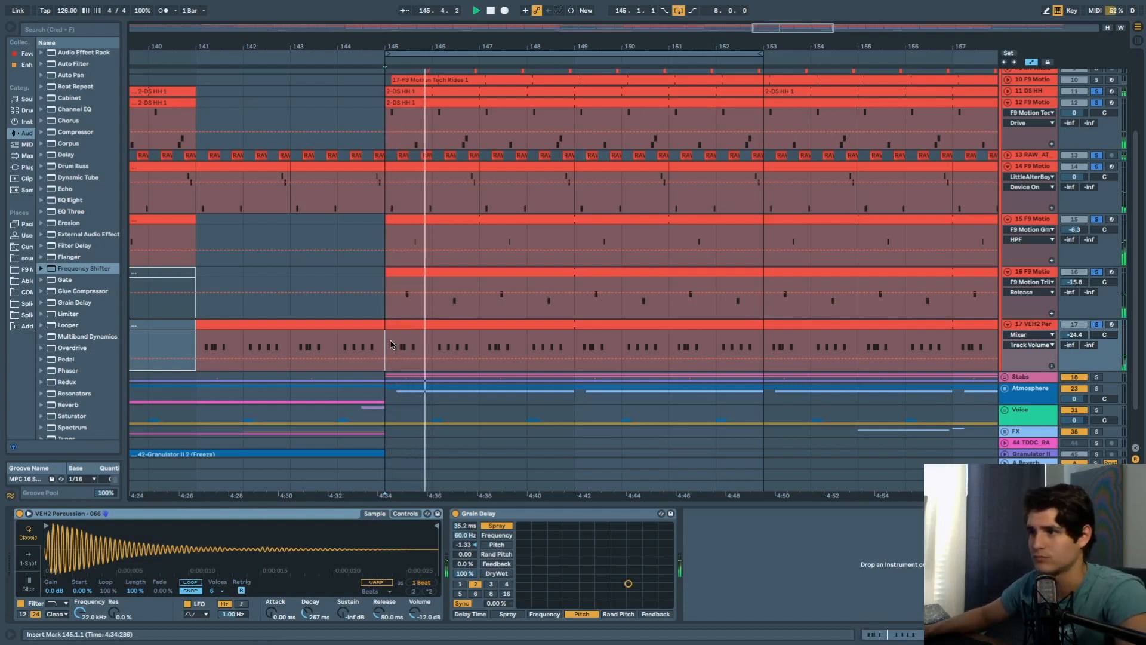
# Switch the Grain Delay off and back on to hear it dry versus wet.
pyautogui.click(1039, 324)
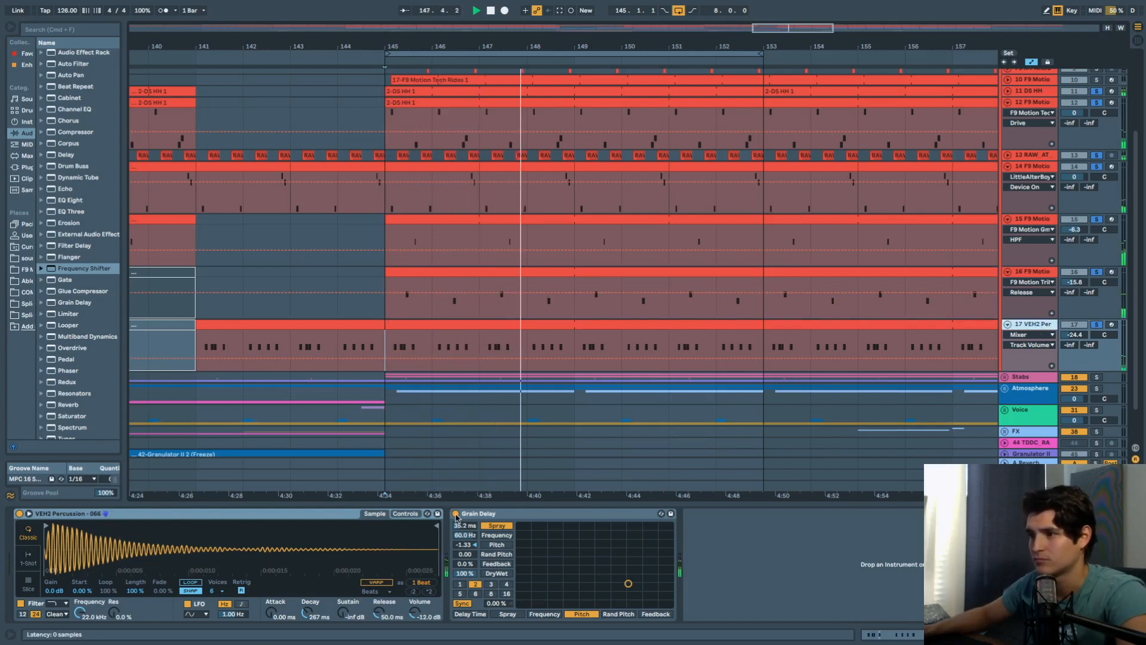
pyautogui.click(456, 514)
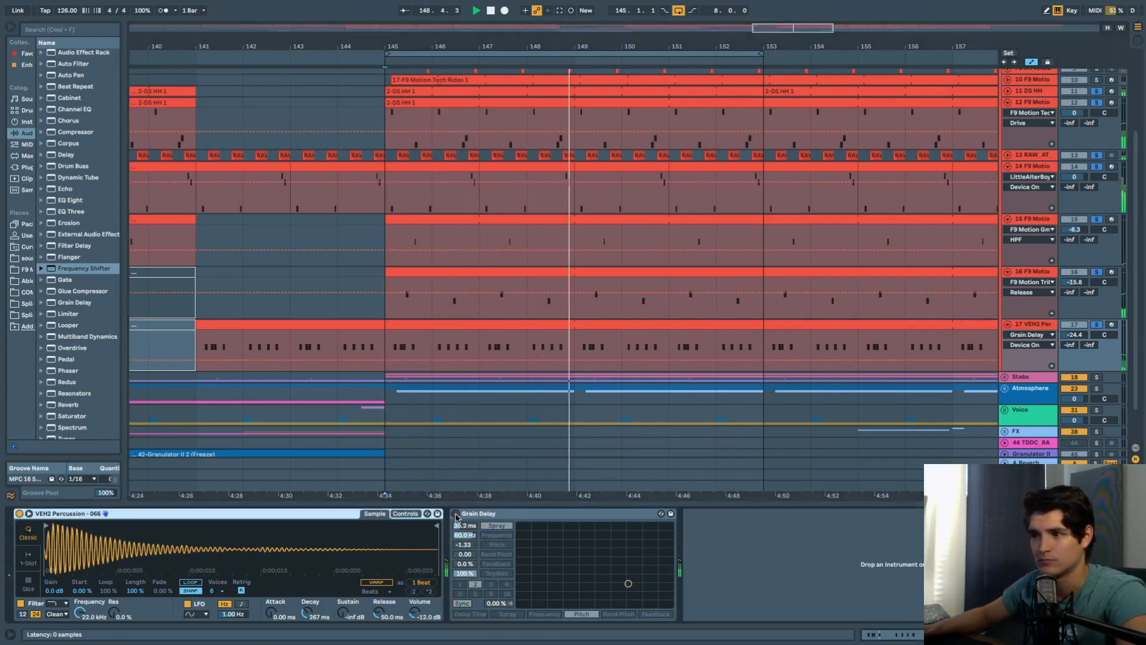
pyautogui.click(456, 514)
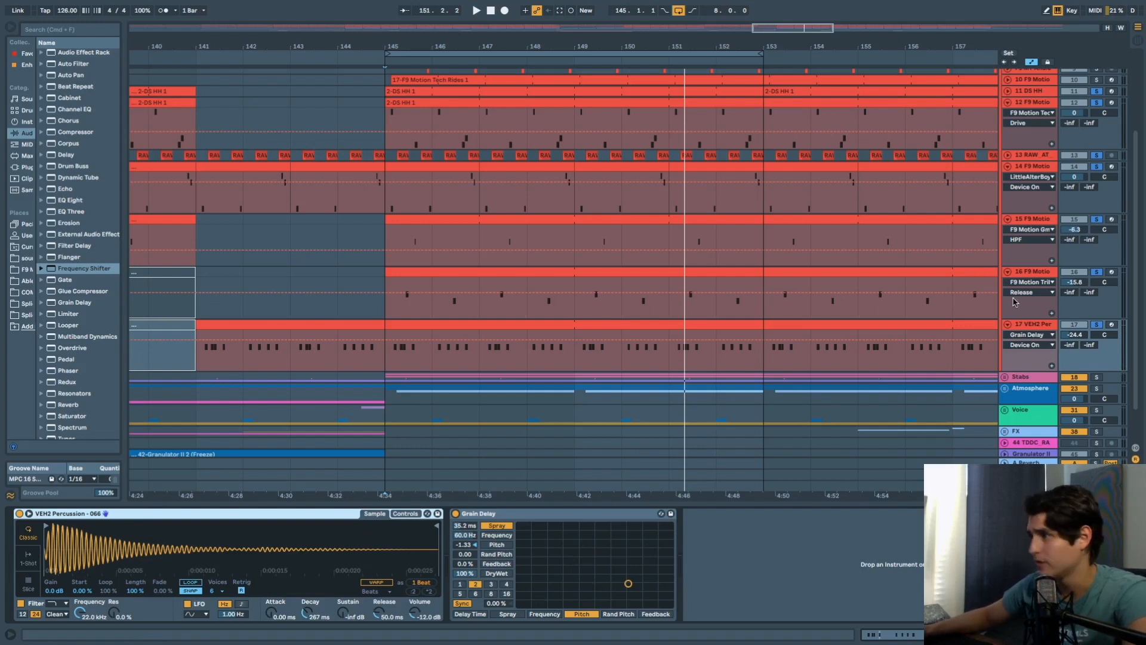
pyautogui.scroll(5, 1072, 169)
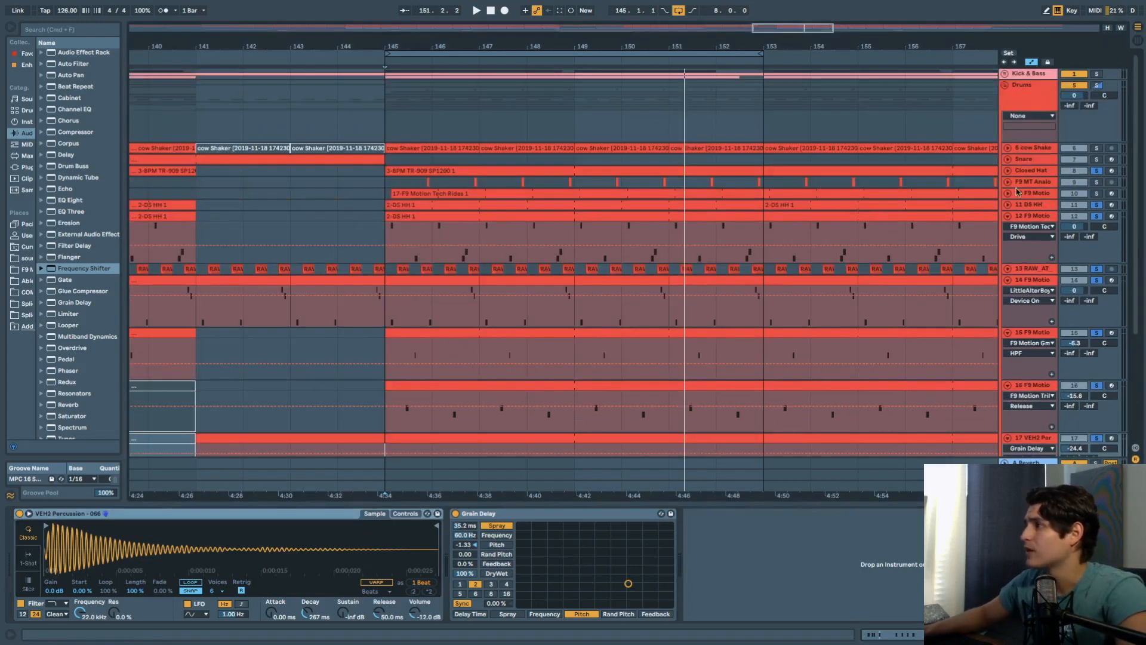
pyautogui.click(1032, 195)
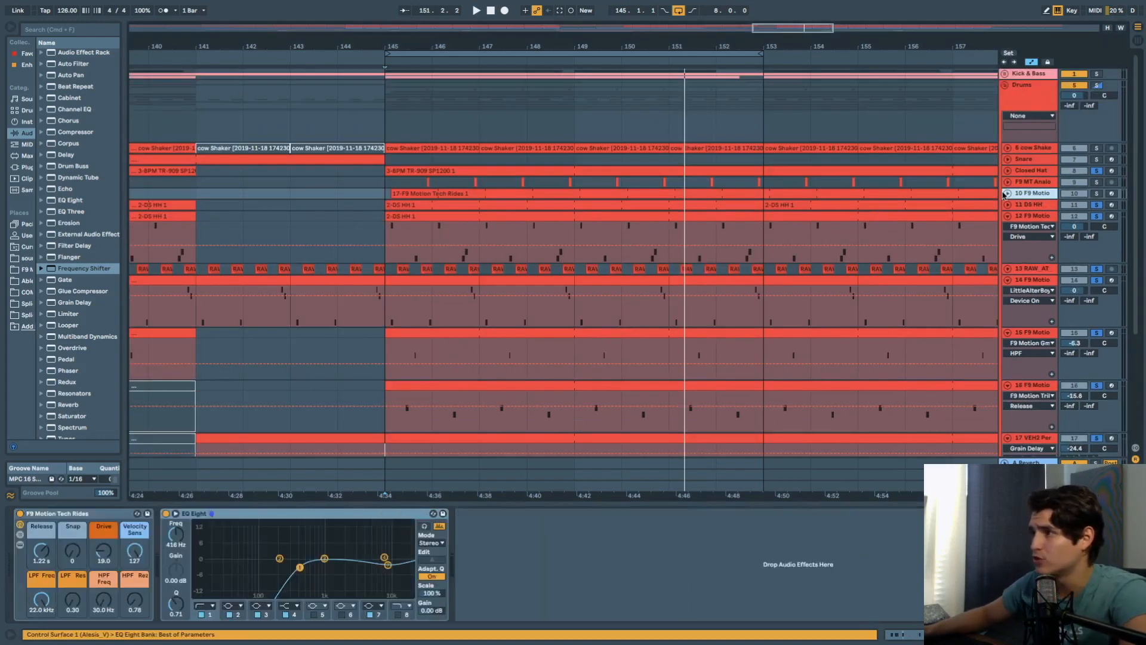
# Expand tracks 10 and 9, play from bar 145, then set the start to 145.4.3 on track 9.
pyautogui.click(1007, 193)
pyautogui.click(383, 195)
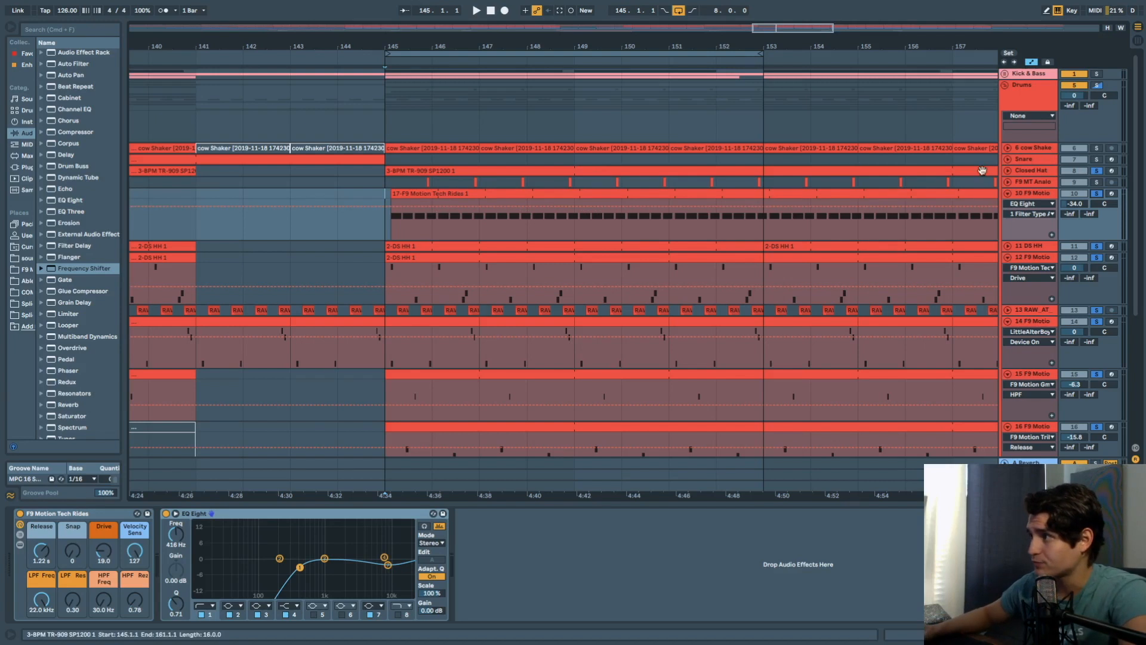
pyautogui.press('space')
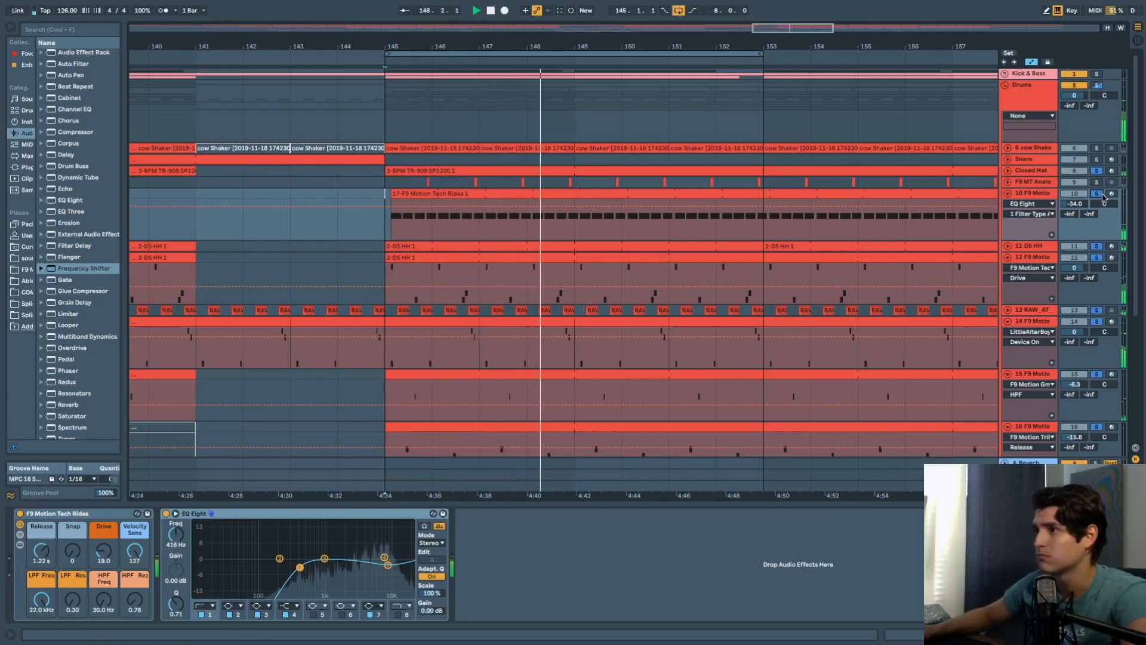
pyautogui.click(1009, 182)
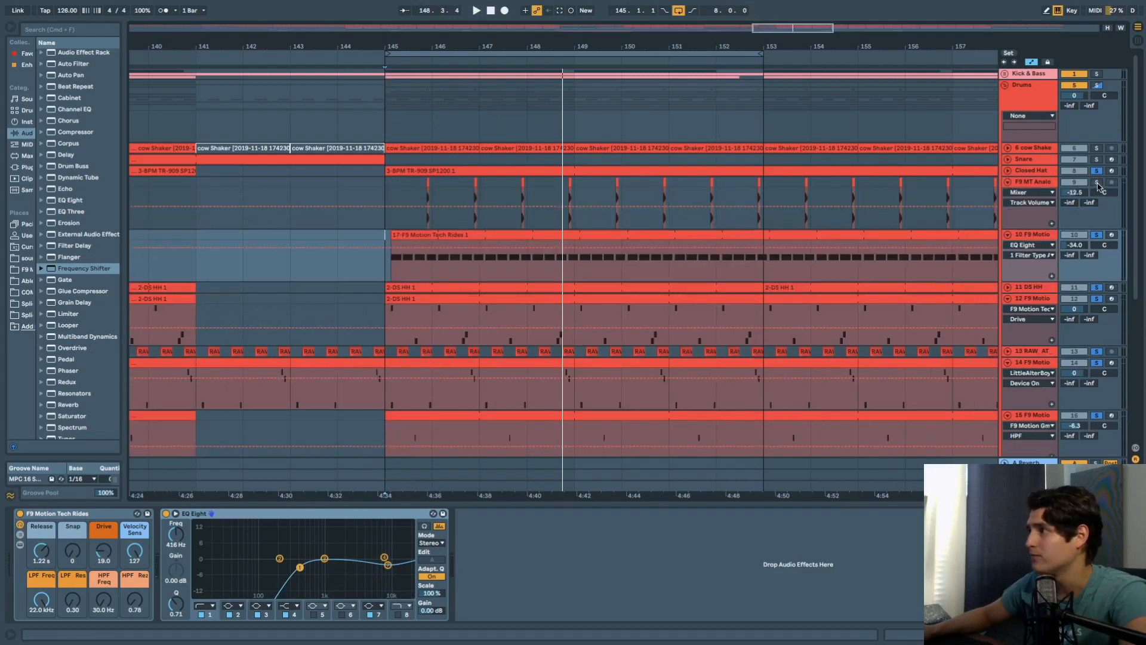
pyautogui.click(426, 184)
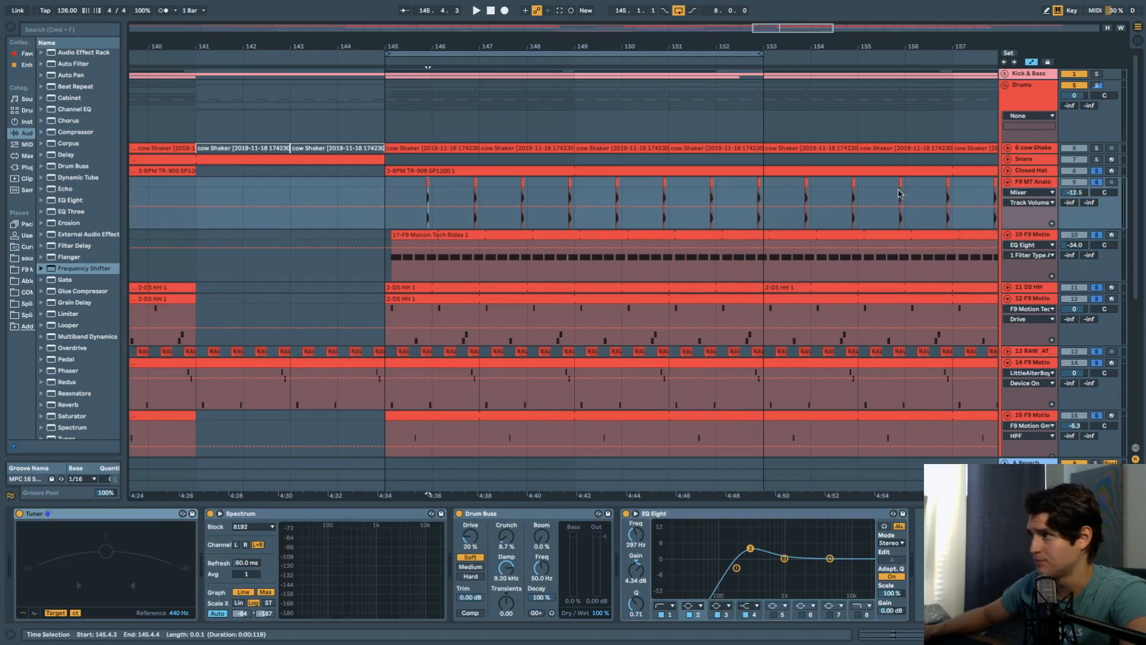
# Select the F9 MT Analog Toms track and play from its first tom hit at 145.4.3.
pyautogui.click(667, 173)
pyautogui.press('space')
pyautogui.press('space')
pyautogui.press('space')
pyautogui.press('space')
pyautogui.click(1038, 183)
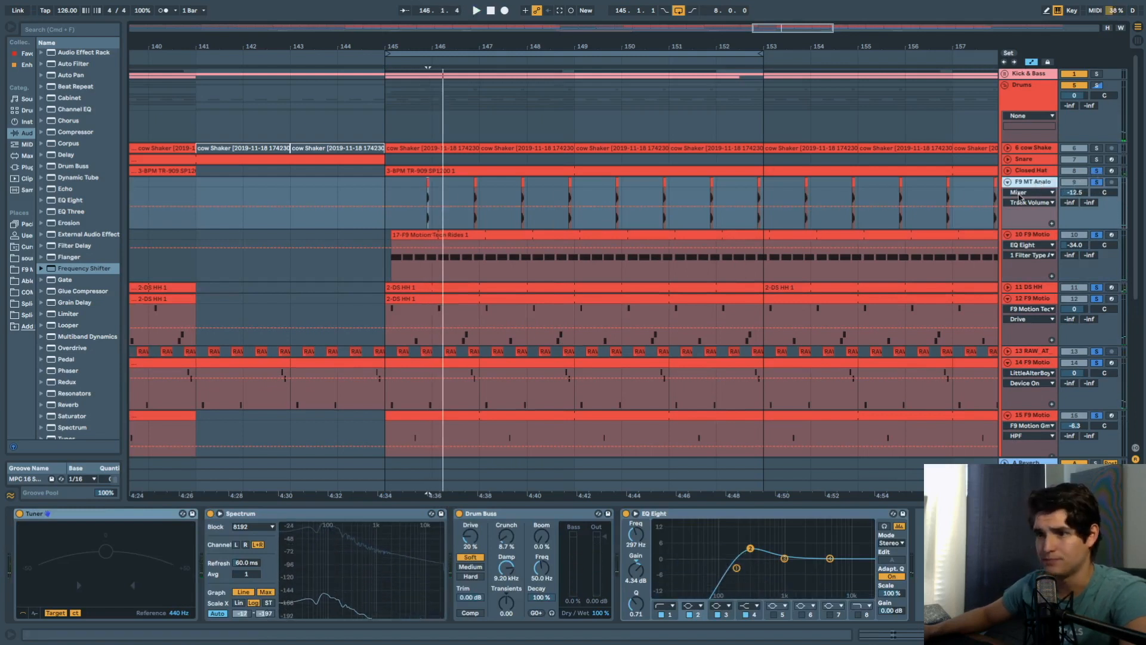
pyautogui.scroll(5, 407, 182)
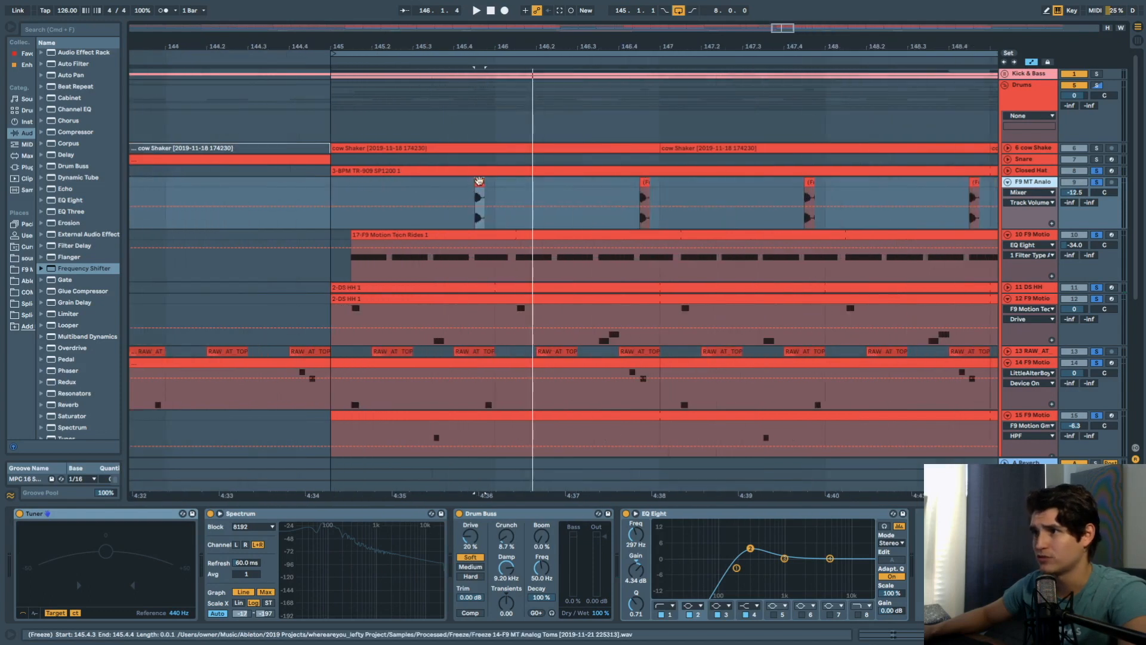
pyautogui.click(479, 180)
pyautogui.press('space')
# Solo the tom track, extend the time selection to 146.1.1, and zoom in then back out.
pyautogui.click(1097, 182)
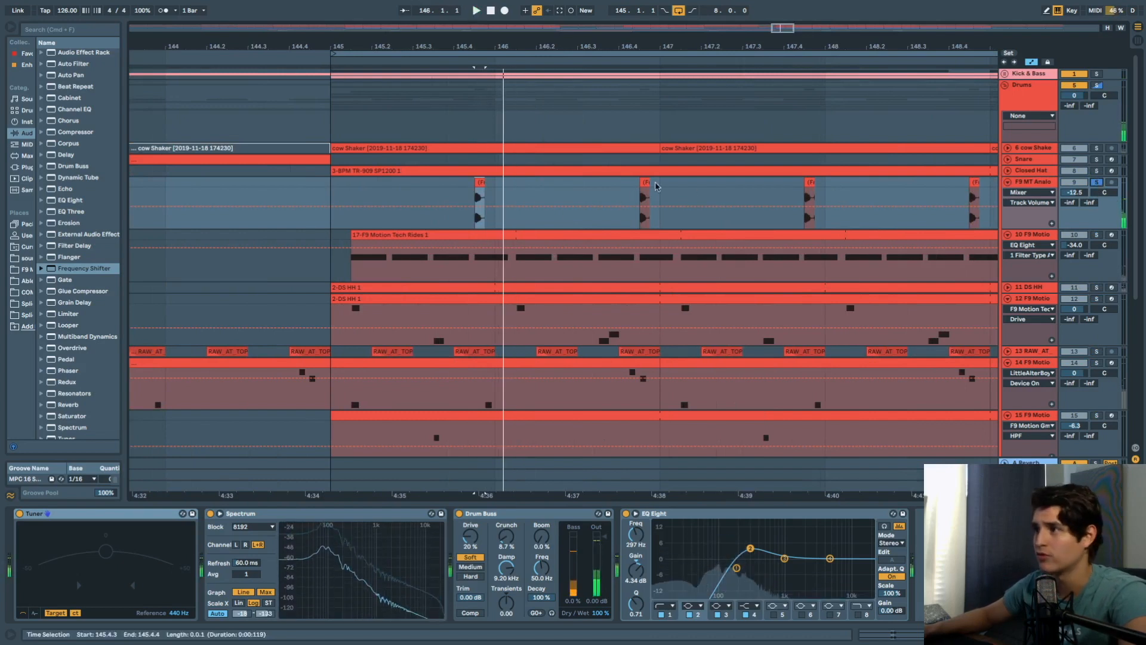
pyautogui.scroll(-3, 616, 189)
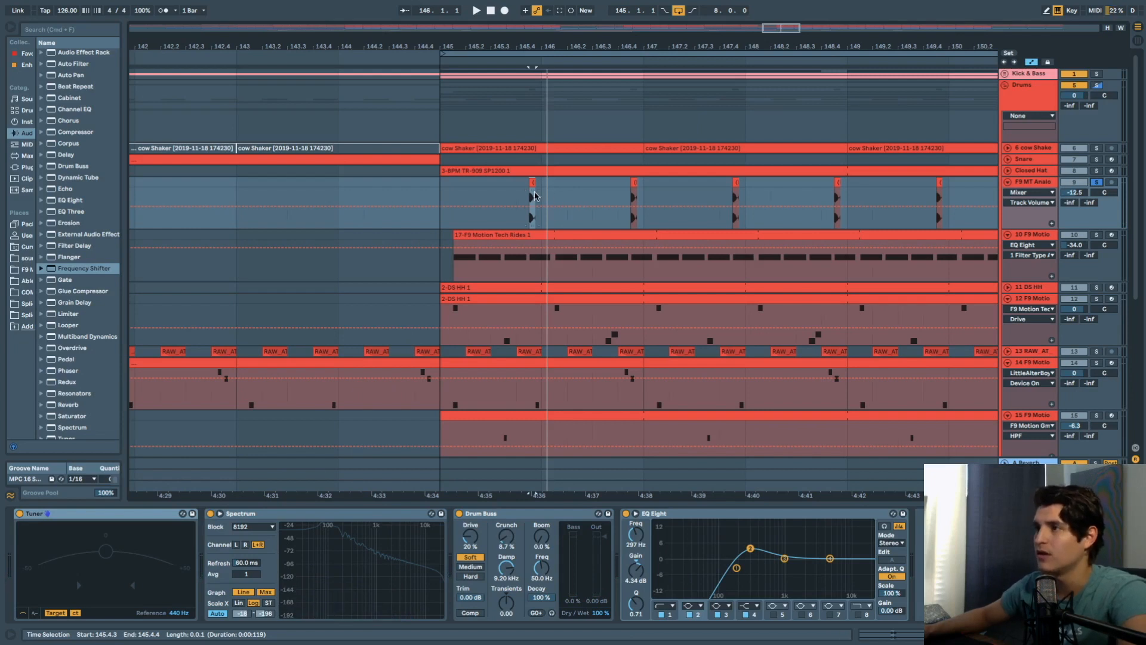
pyautogui.press('space')
pyautogui.moveTo(534, 186); pyautogui.dragTo(538, 186)
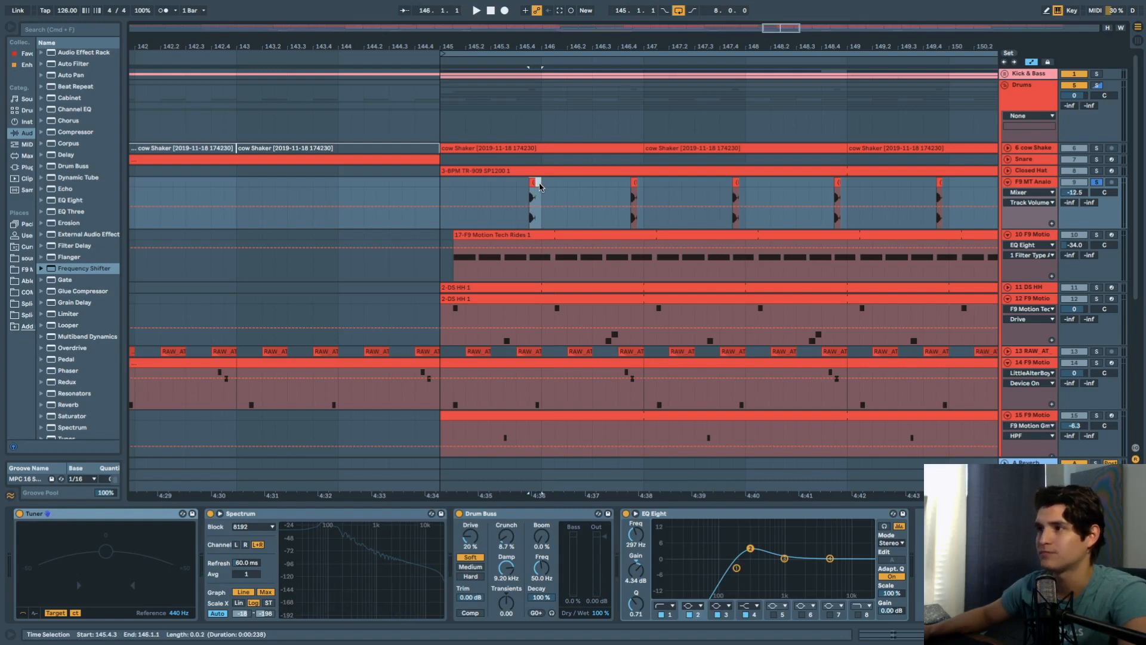
pyautogui.press('+')
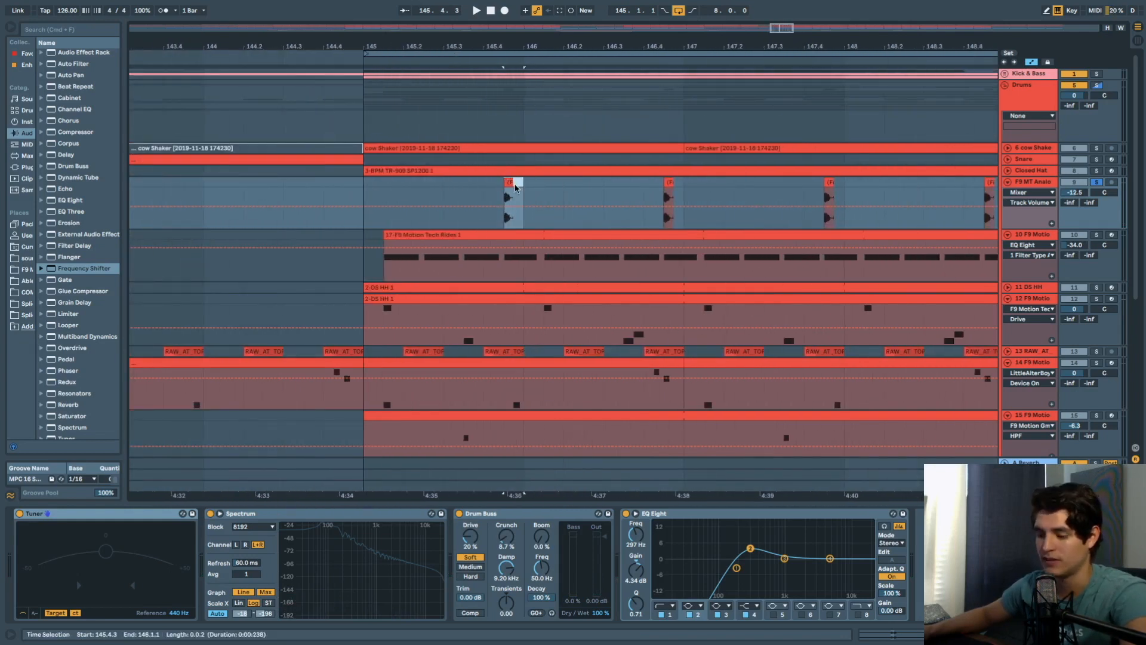
pyautogui.press('-')
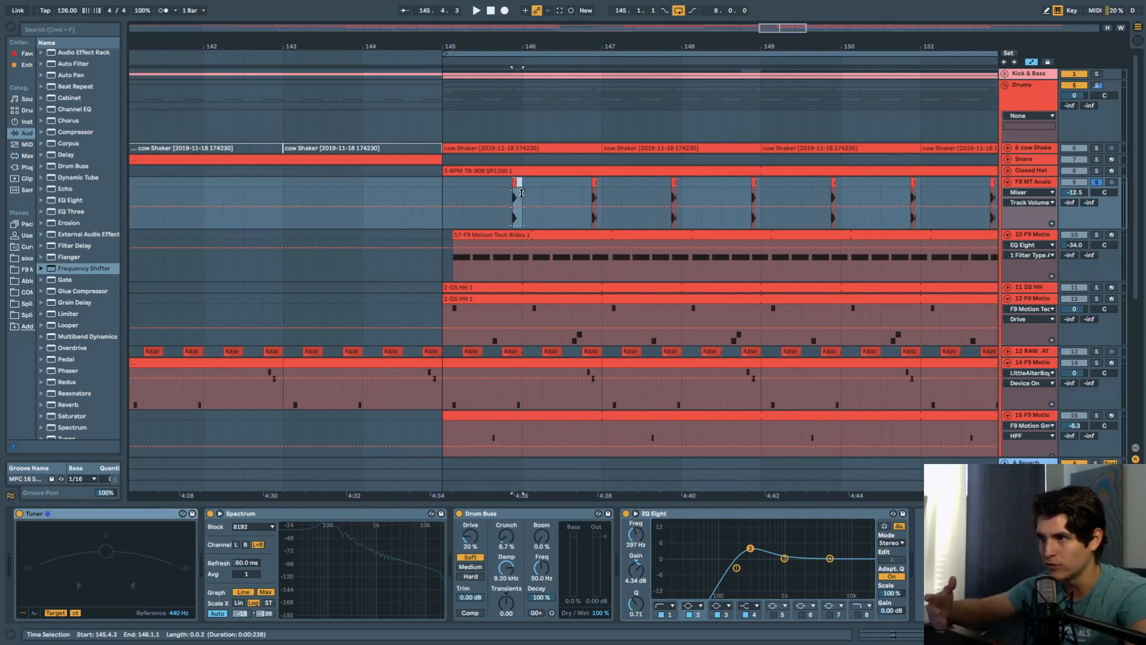
# Move the solo from the tom track to the cow Shaker track, audition it, and open its clip.
pyautogui.click(513, 183)
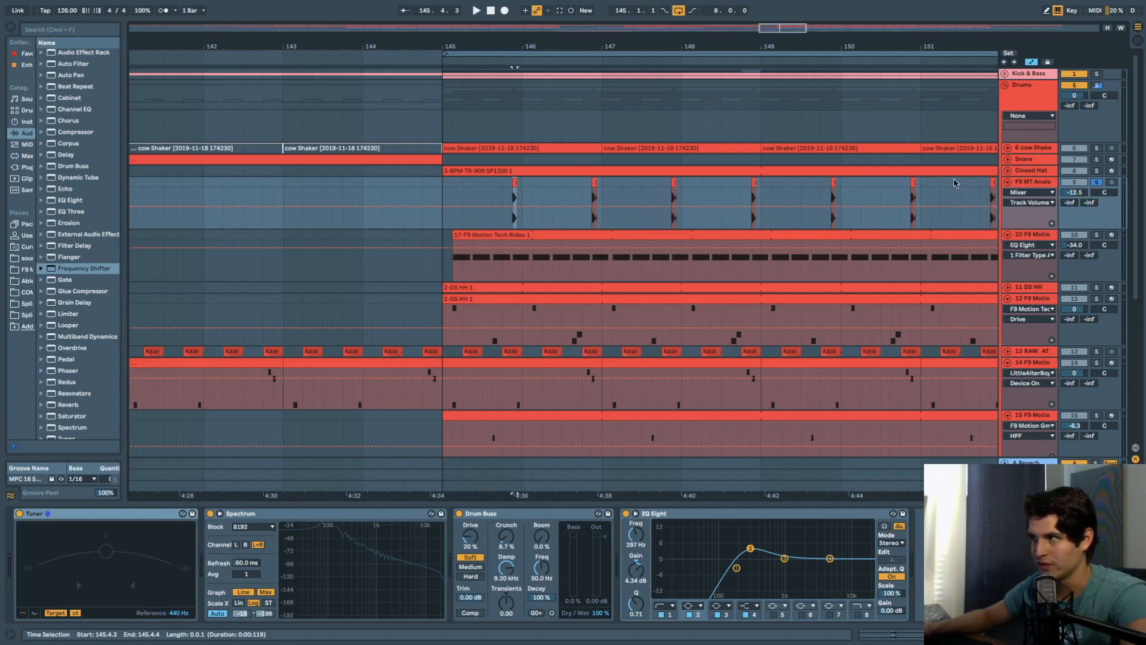
pyautogui.click(1096, 183)
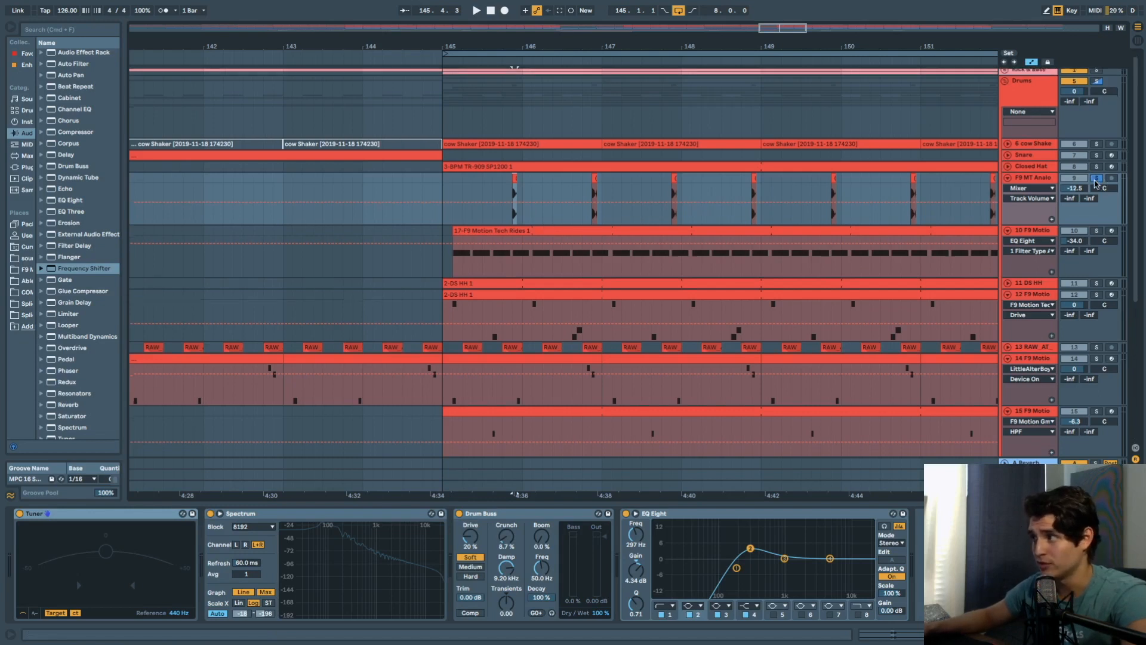
pyautogui.click(1096, 149)
pyautogui.press('space')
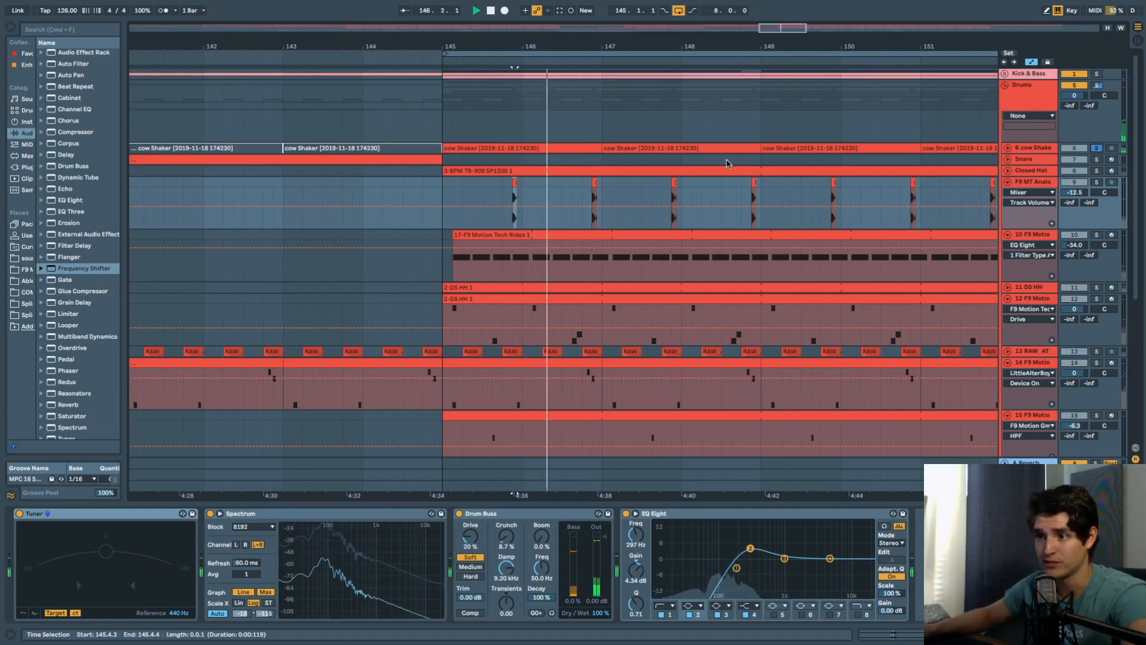
pyautogui.press('space')
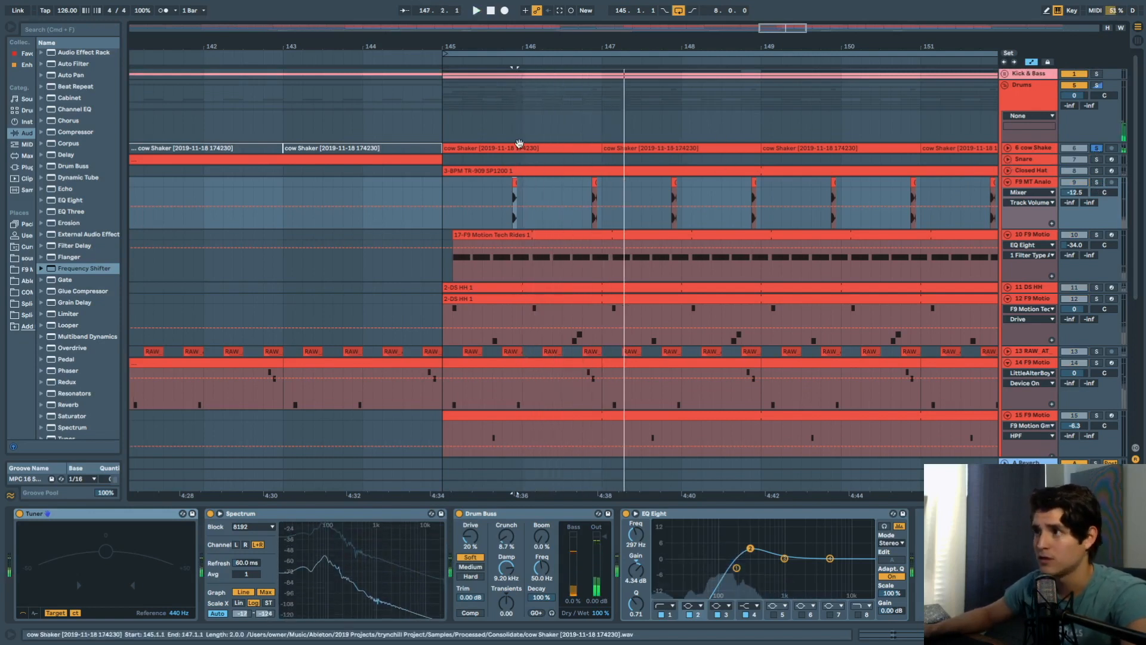
pyautogui.doubleClick(519, 146)
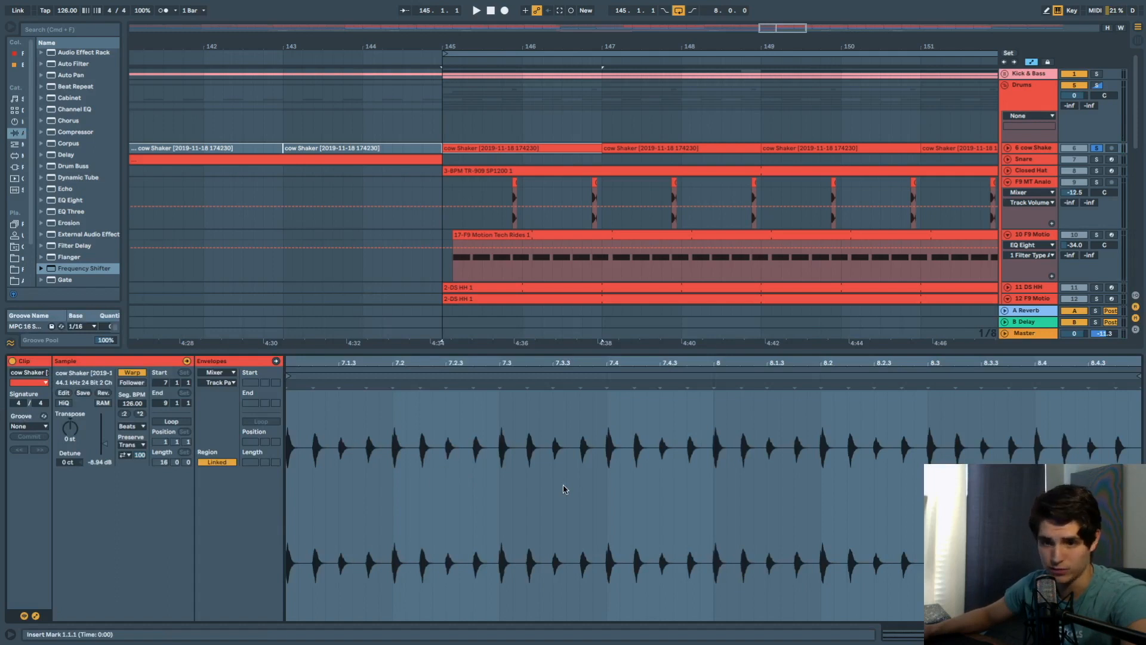
# Play from bar 145, swapping the shaker and Drums solo for a Kick & Bass solo.
pyautogui.press('space')
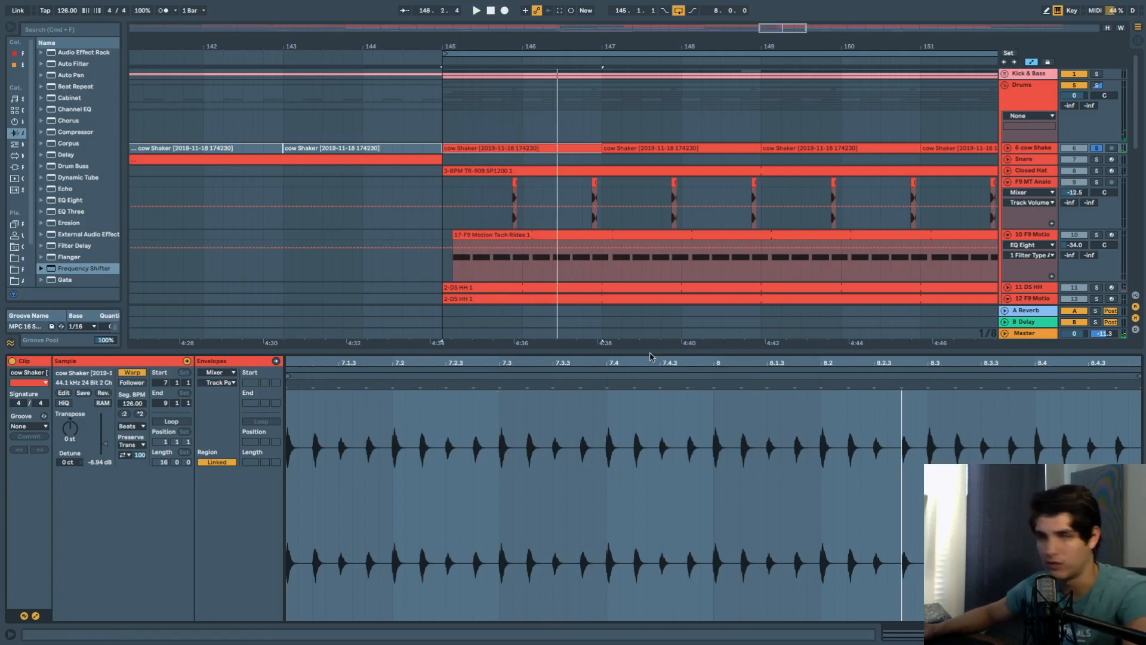
pyautogui.click(1097, 147)
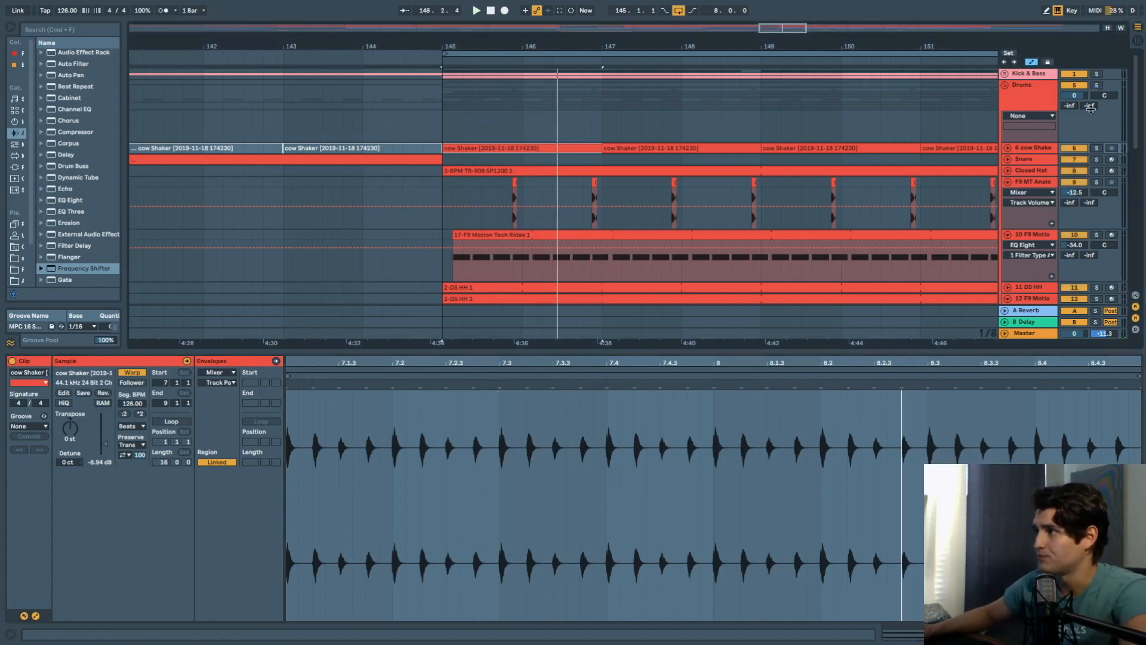
pyautogui.click(1097, 75)
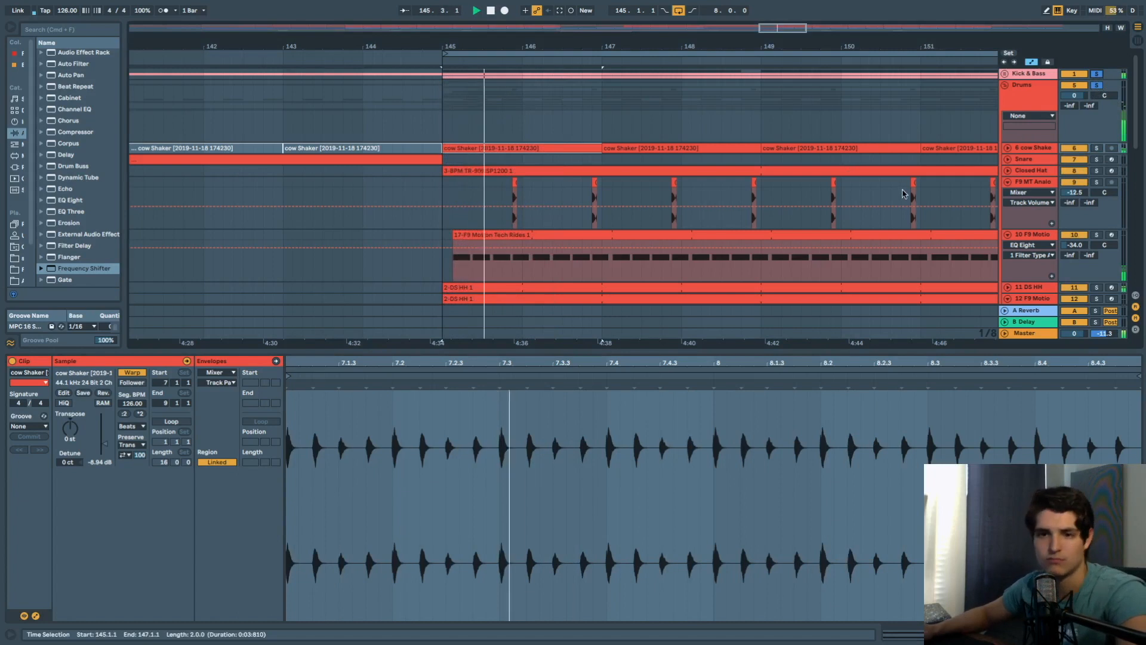
pyautogui.scroll(-1, 931, 185)
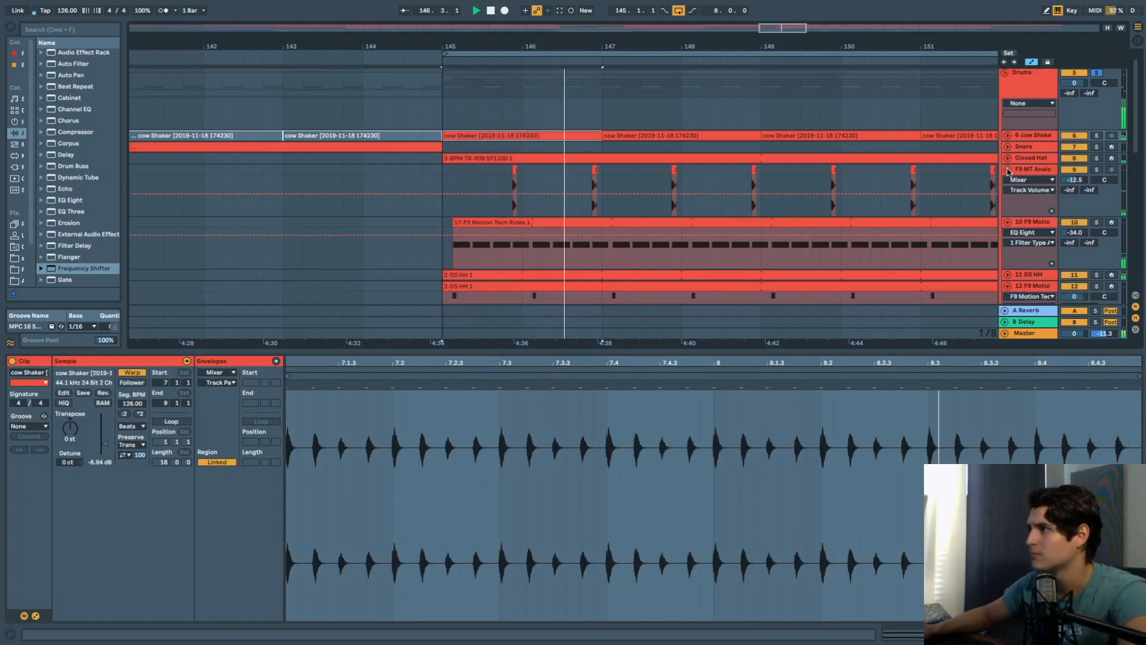
# Fold tracks 9, 10, 12, 14, 15, 16 and 17, then zoom out to bars 137–157.
pyautogui.click(1008, 170)
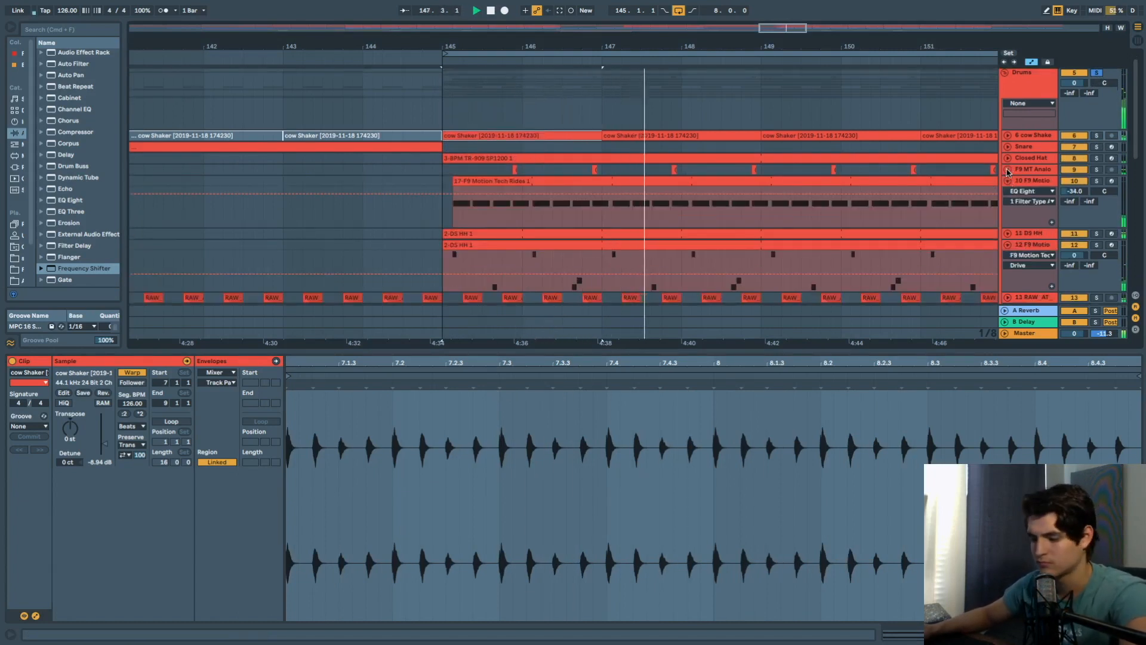
pyautogui.click(1008, 180)
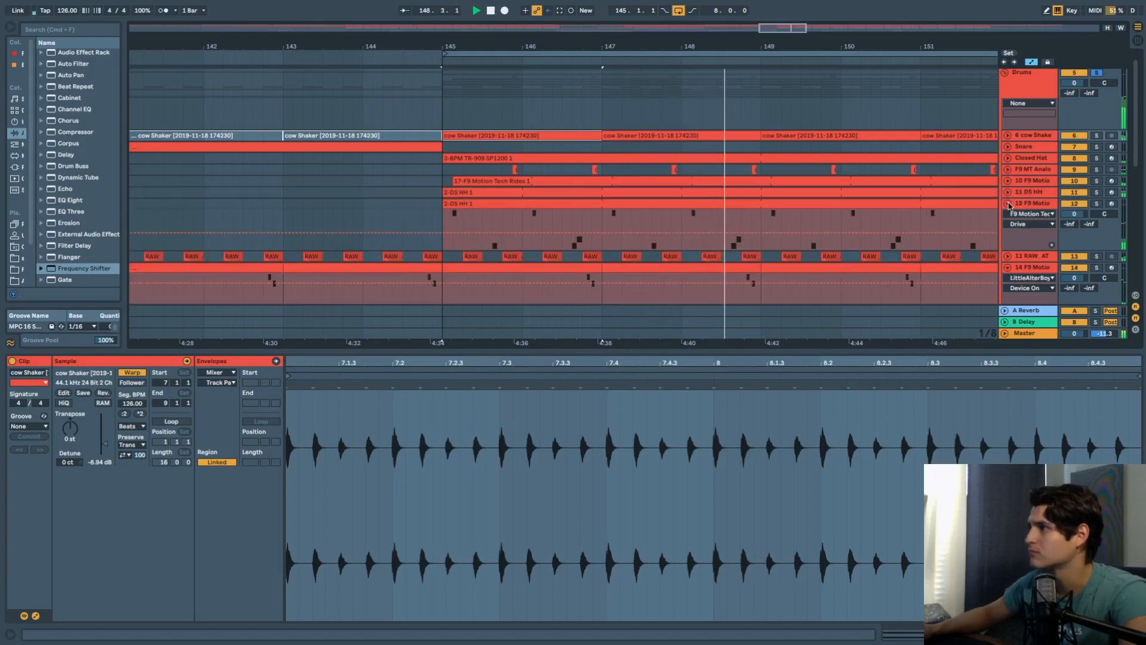
pyautogui.click(1007, 203)
pyautogui.click(1008, 226)
pyautogui.click(1008, 237)
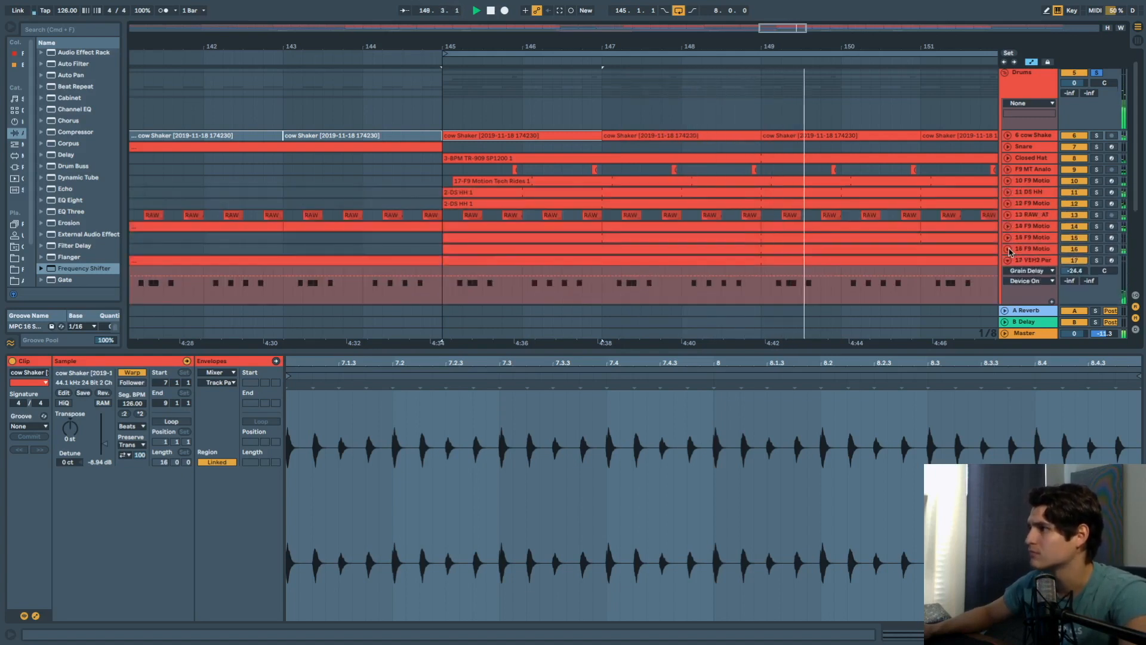
pyautogui.click(1008, 250)
pyautogui.scroll(-5, 1009, 252)
pyautogui.click(1008, 138)
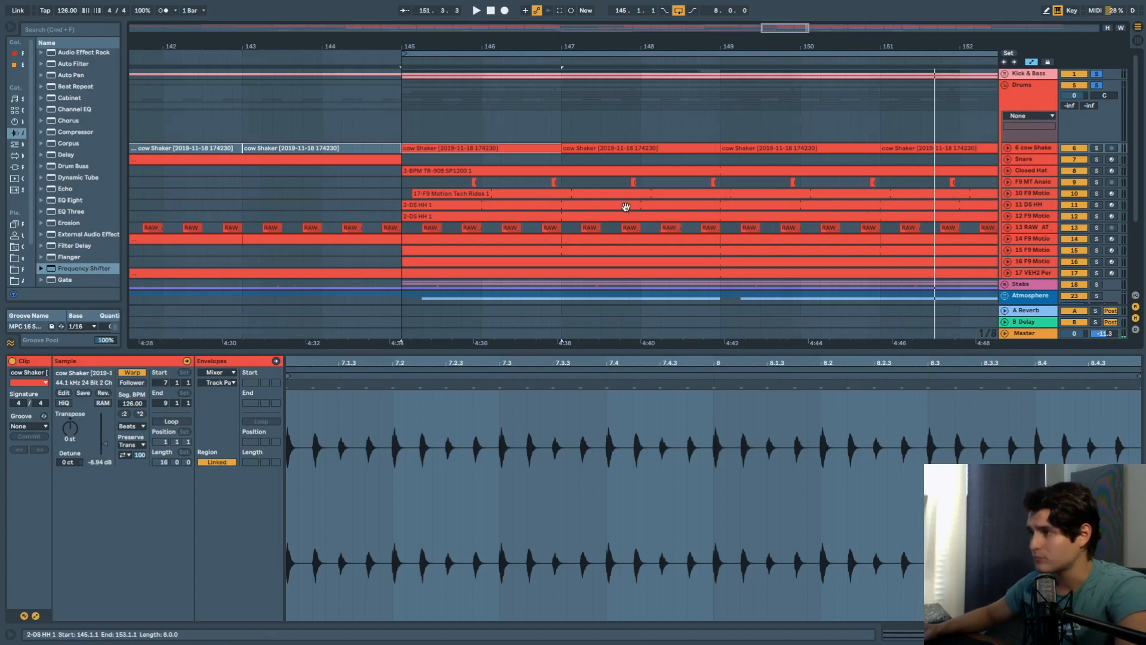
pyautogui.scroll(-5, 625, 206)
pyautogui.moveTo(711, 179); pyautogui.dragTo(667, 177)
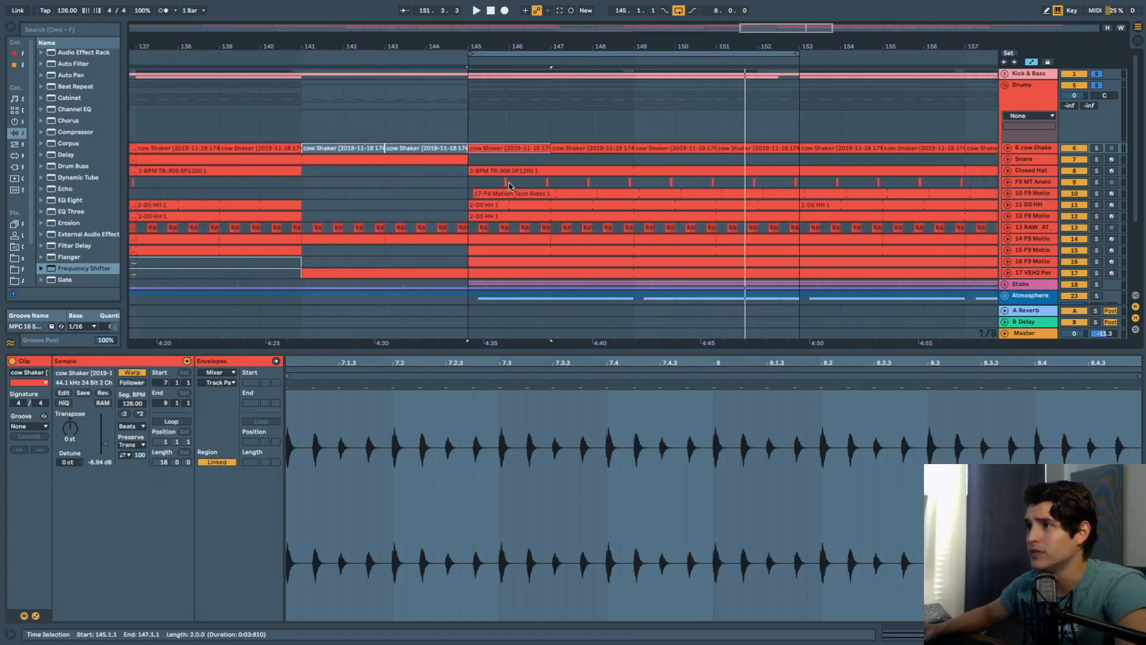
# Set the loop to bars 145–147, stop playback, fold the Drums group and solo Stabs.
pyautogui.click(505, 182)
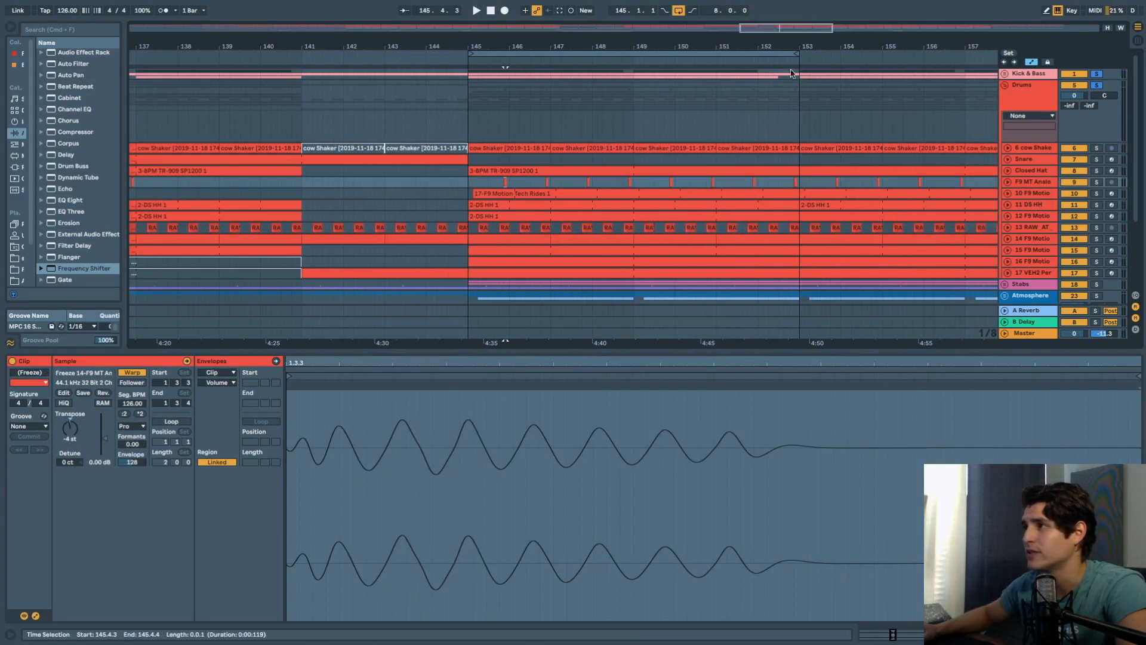
pyautogui.moveTo(797, 54); pyautogui.dragTo(551, 93)
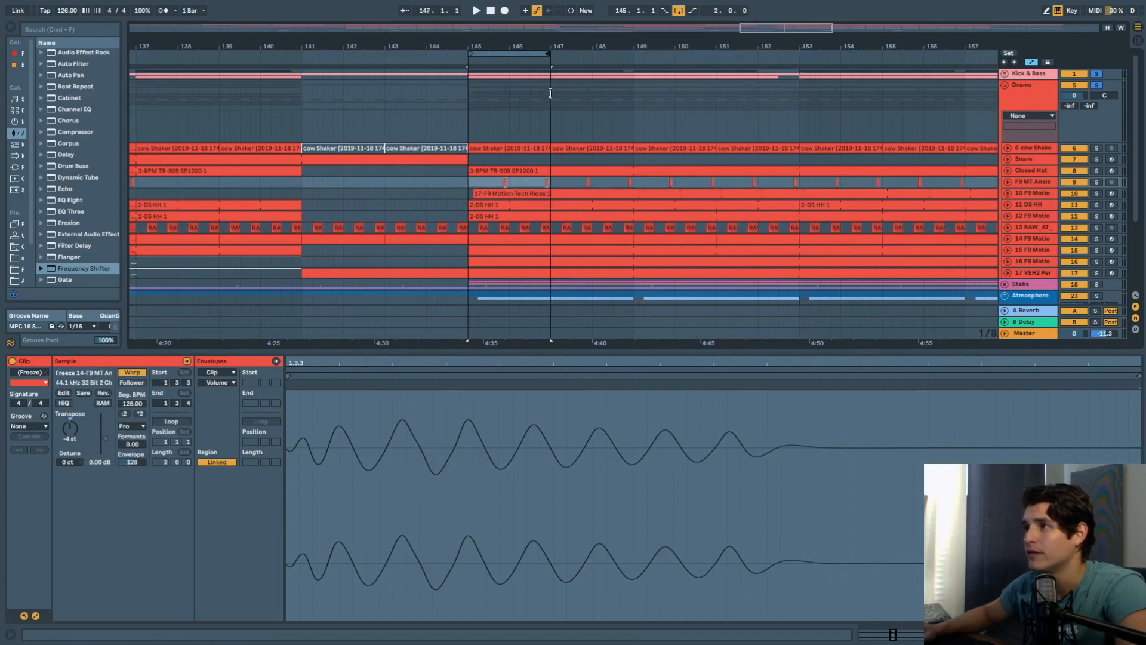
pyautogui.click(468, 184)
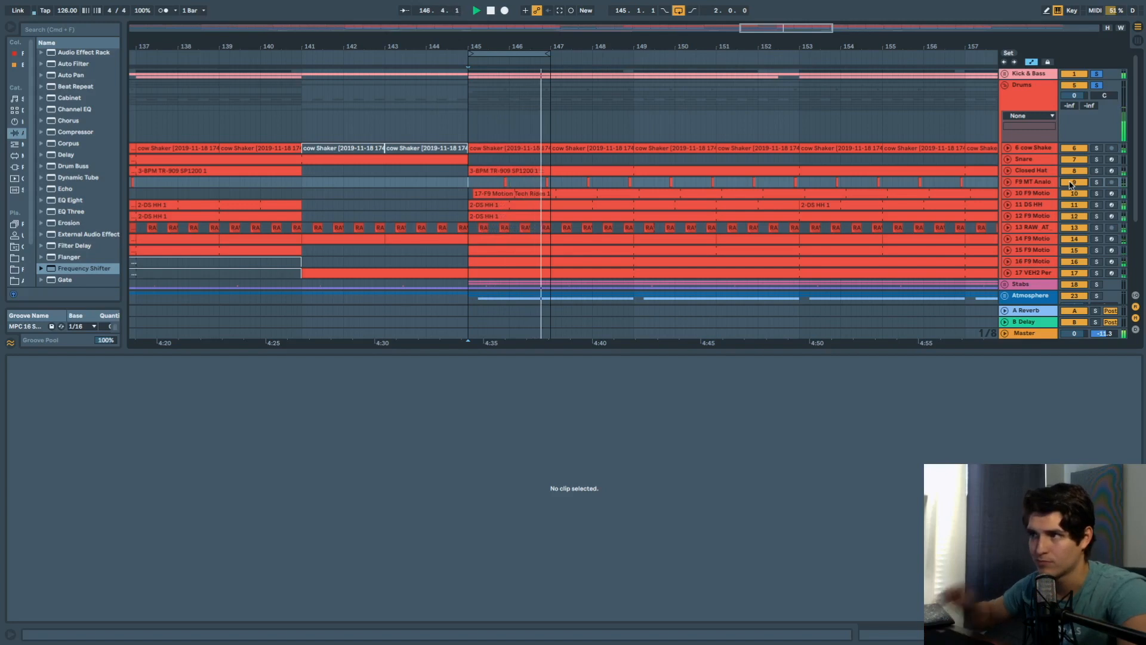
pyautogui.press('space')
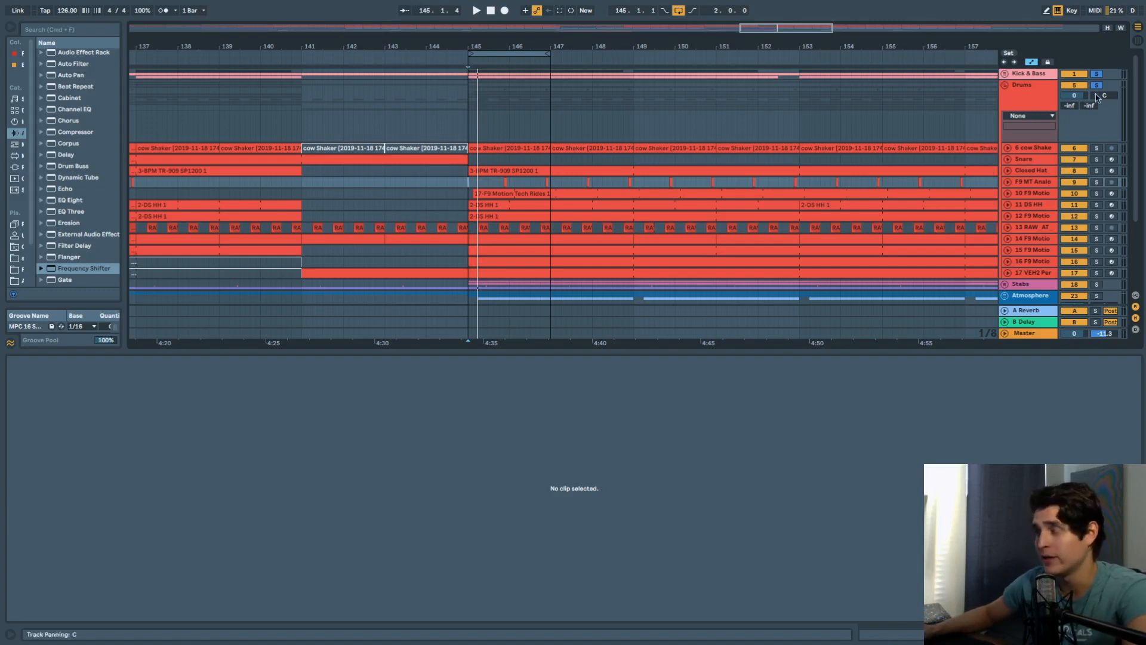
pyautogui.click(1005, 85)
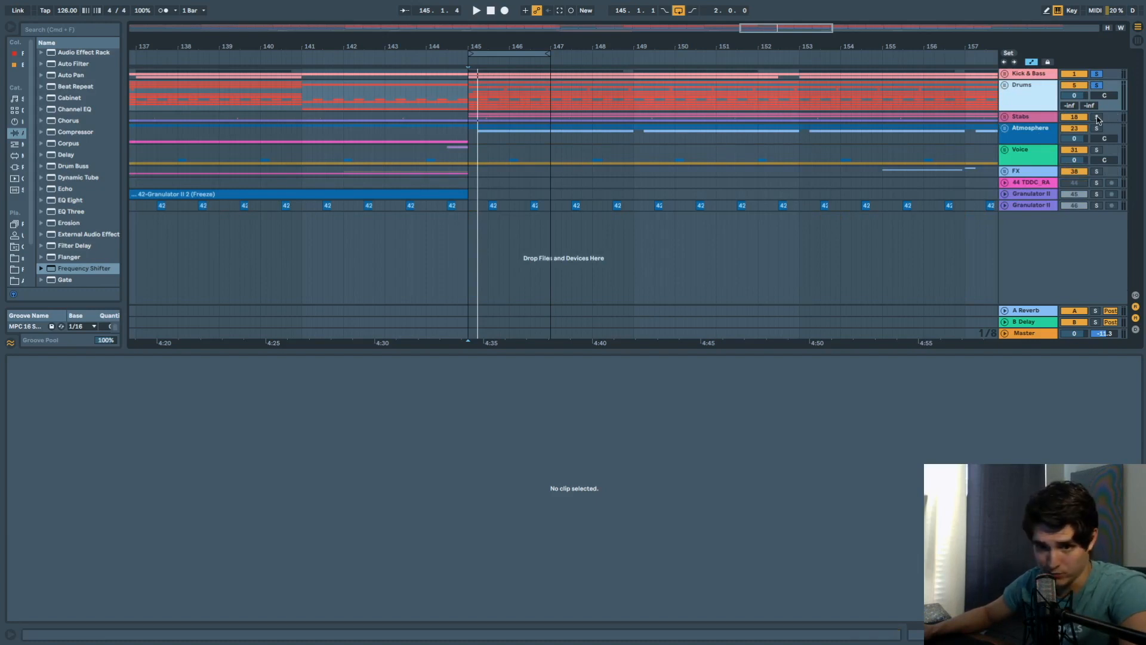
pyautogui.click(1098, 117)
# Unfold Stabs to tracks 19–22, drop the Drums and Kick & Bass solos, and play the 145–147 loop.
pyautogui.press('space')
pyautogui.click(1005, 117)
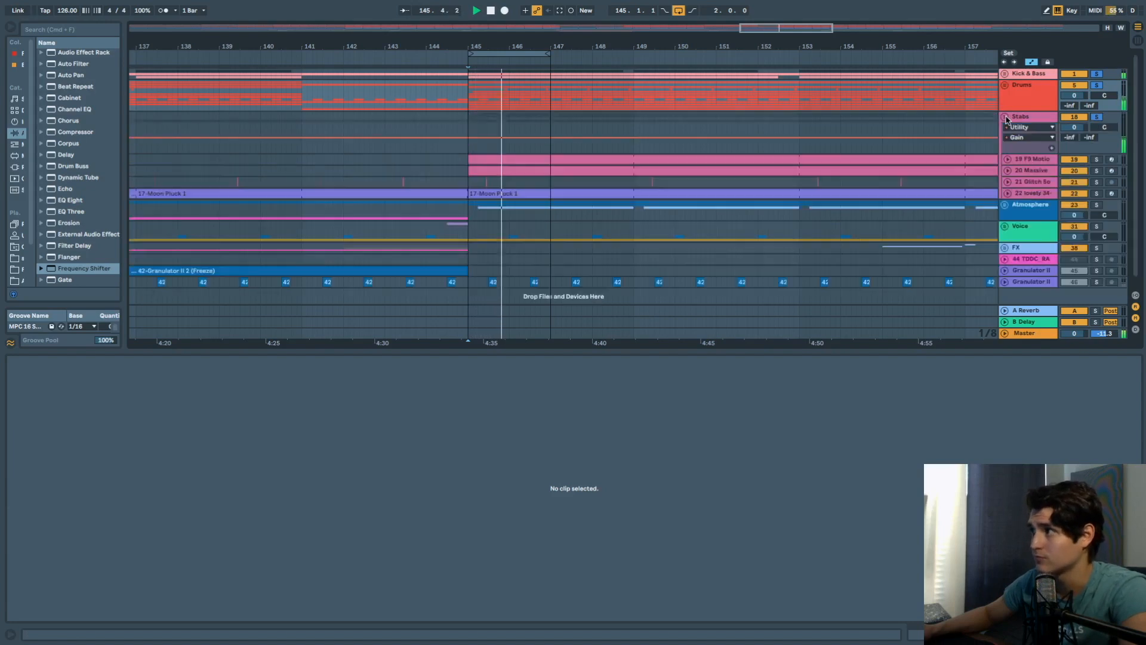
pyautogui.click(1097, 86)
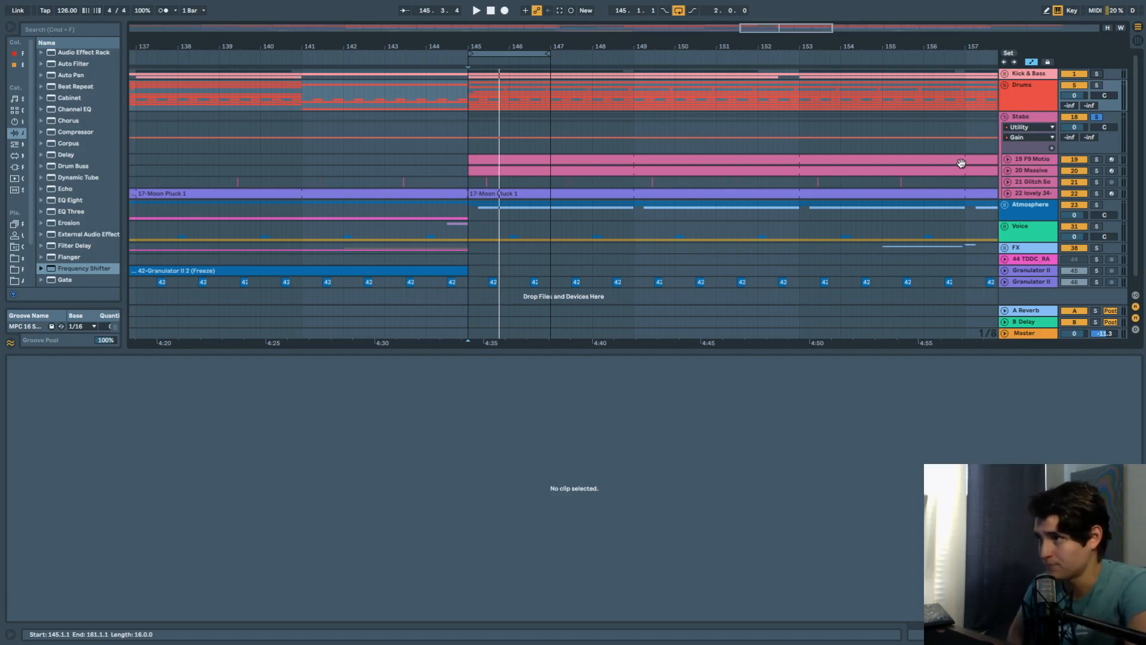
pyautogui.press('space')
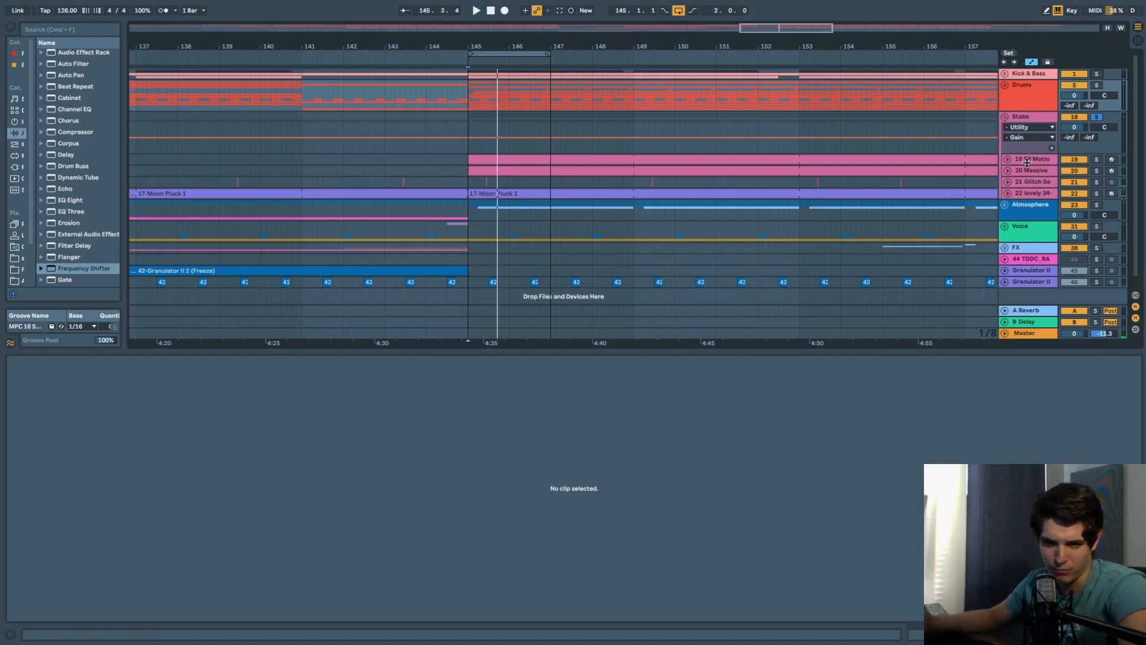
pyautogui.press('space')
pyautogui.press('space')
pyautogui.press('space')
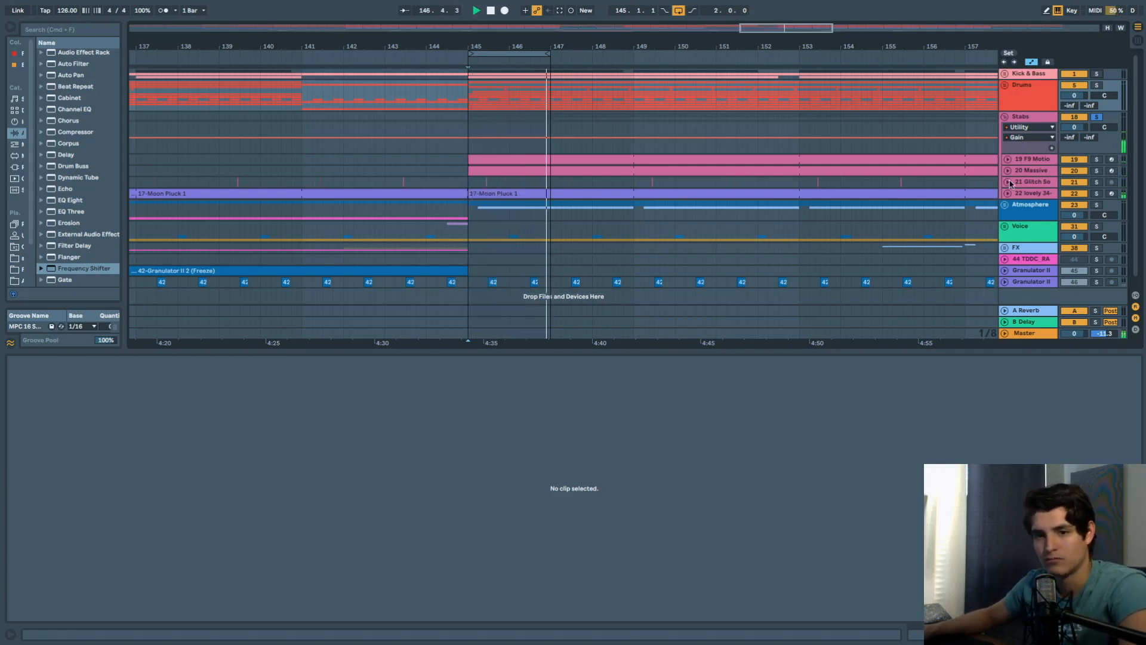
pyautogui.click(1027, 159)
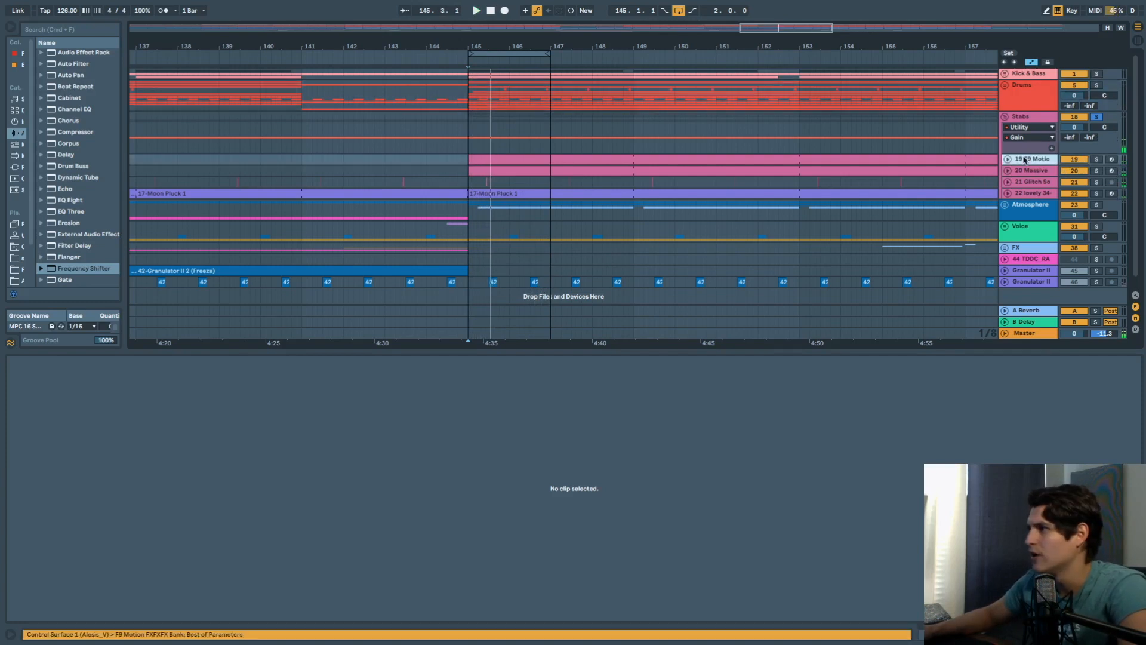
# Expand track 19 and open its clip notes, selecting the A#1 note near beat 2.
pyautogui.click(1008, 160)
pyautogui.doubleClick(1026, 158)
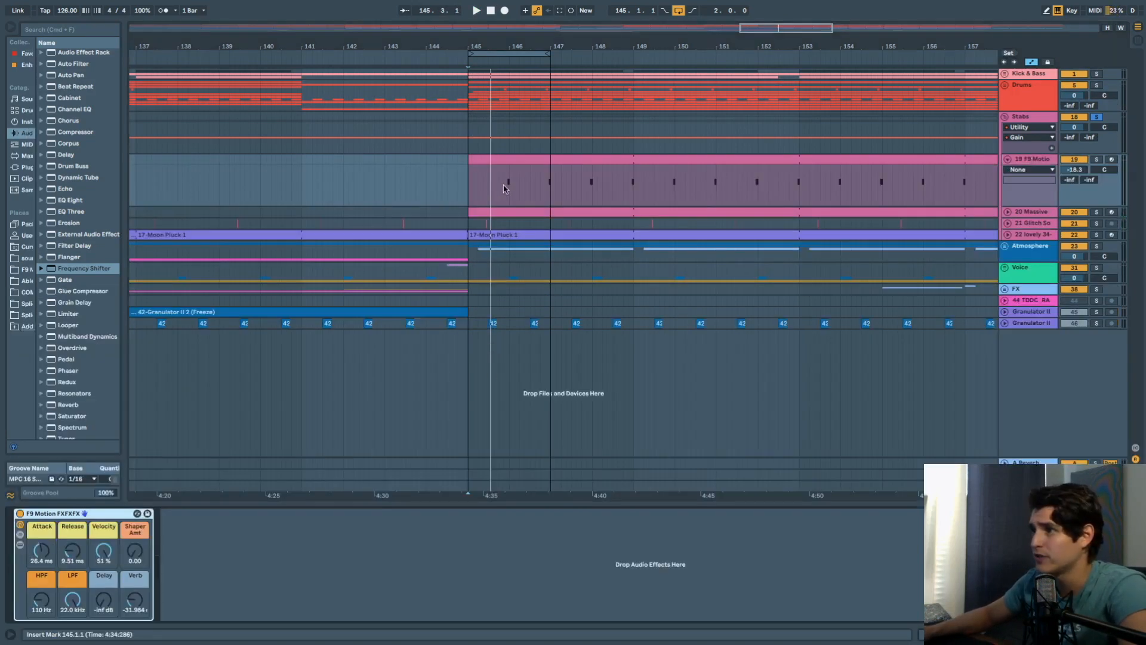
pyautogui.doubleClick(510, 161)
pyautogui.click(526, 457)
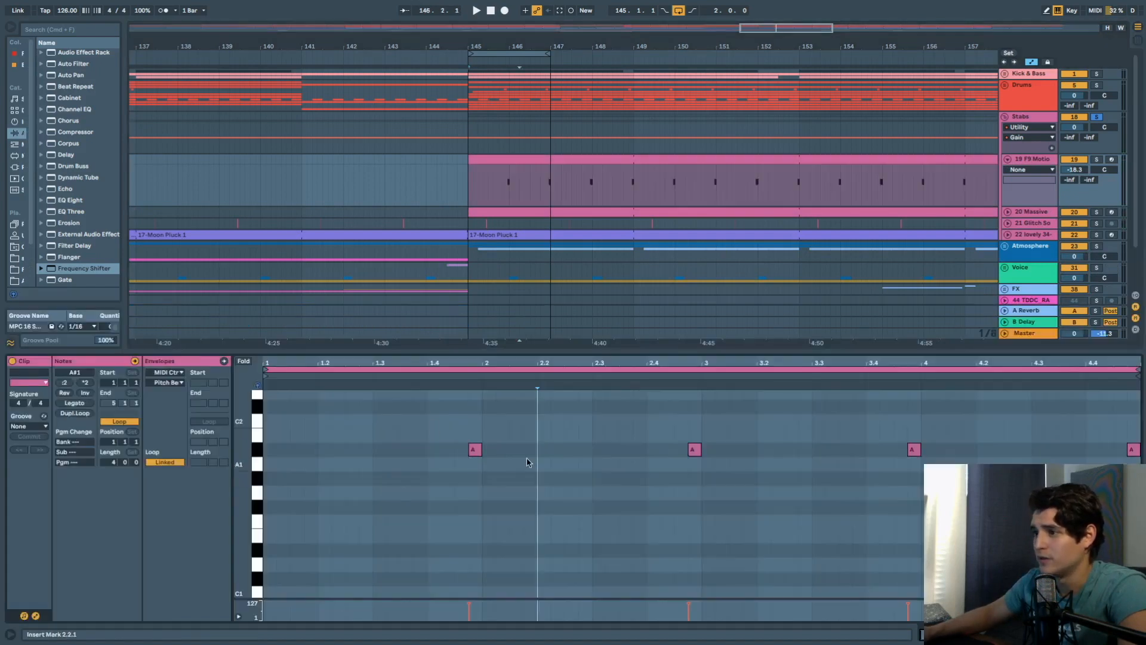
pyautogui.click(475, 449)
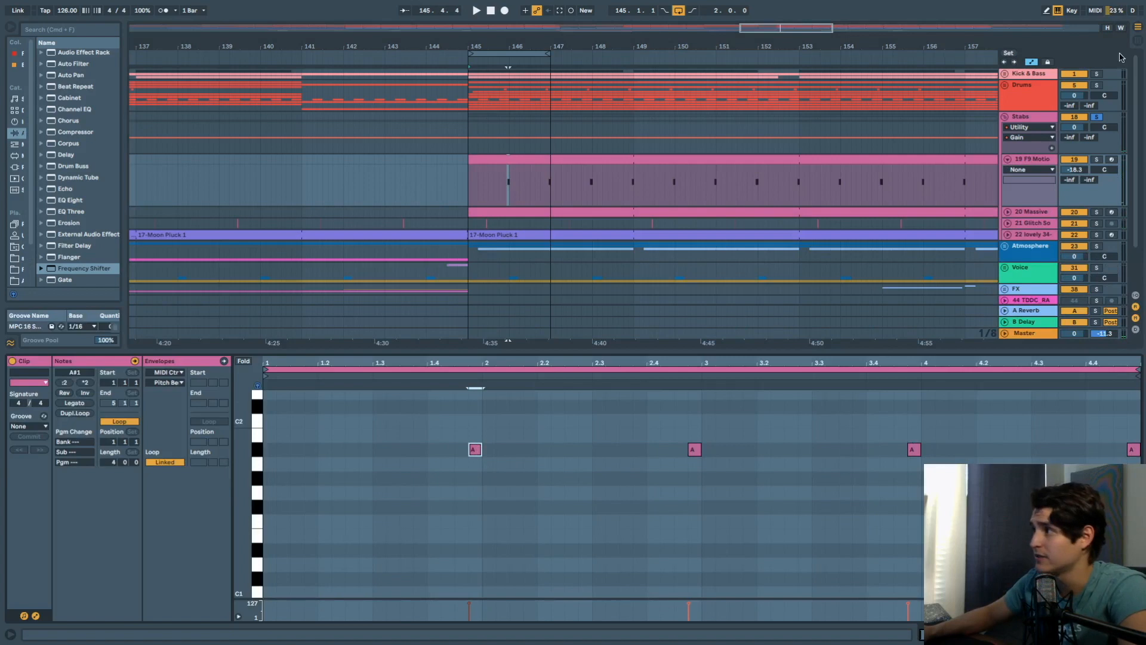
# Solo Drums and track 19, set the start to bar 146, and play with Stabs soloed.
pyautogui.click(1098, 85)
pyautogui.press('space')
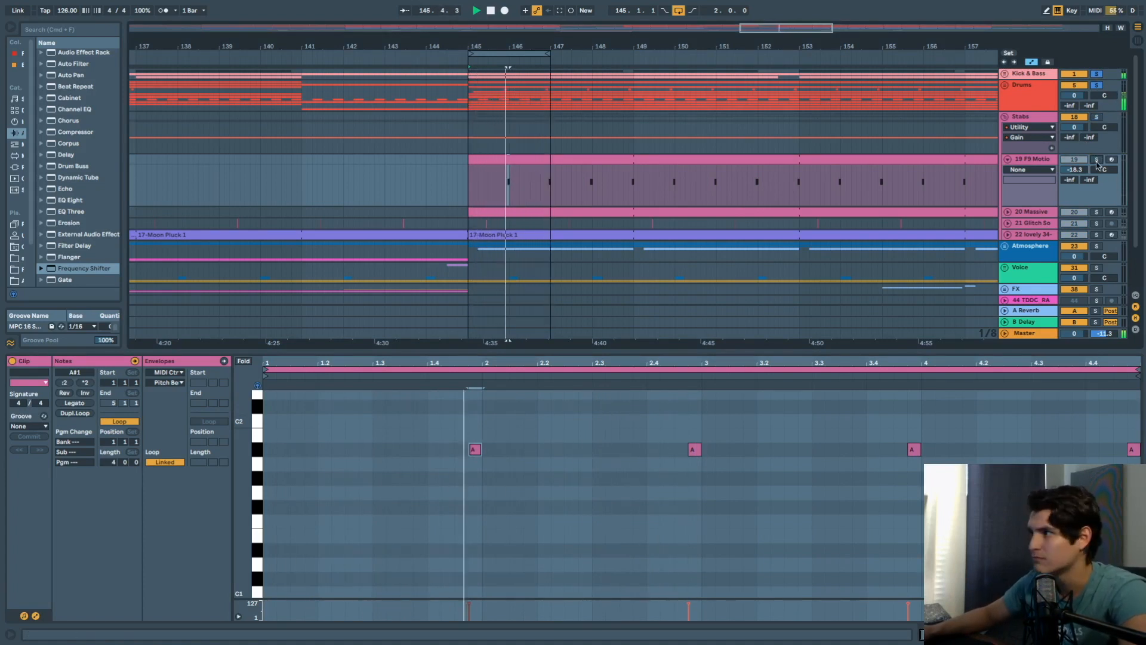
pyautogui.click(1099, 161)
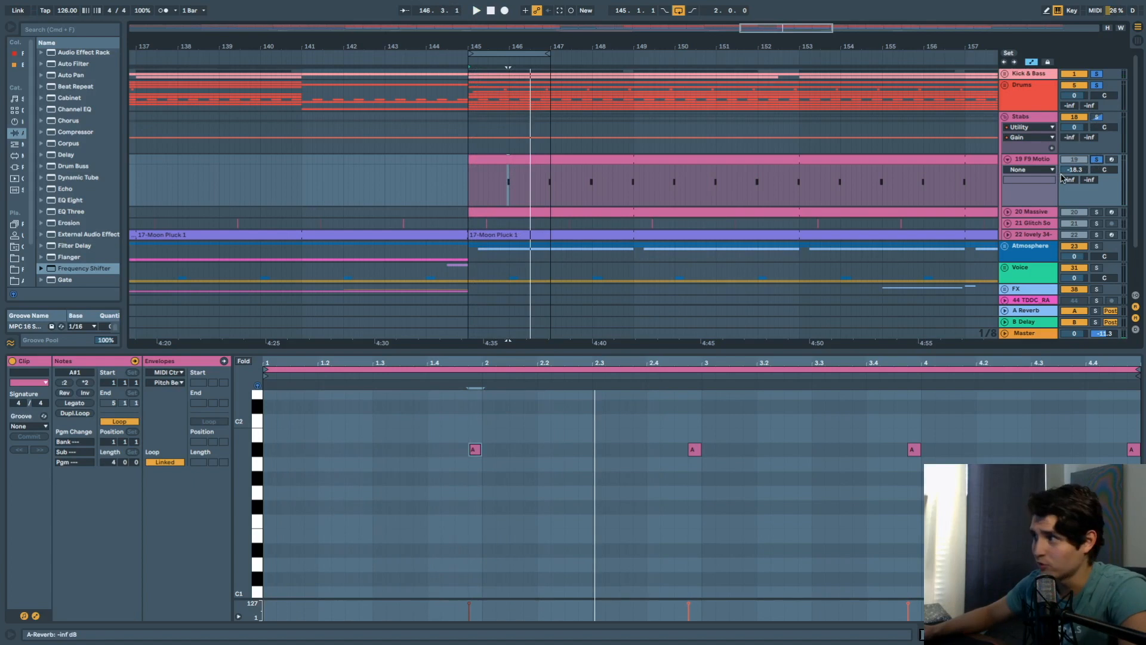
pyautogui.click(508, 177)
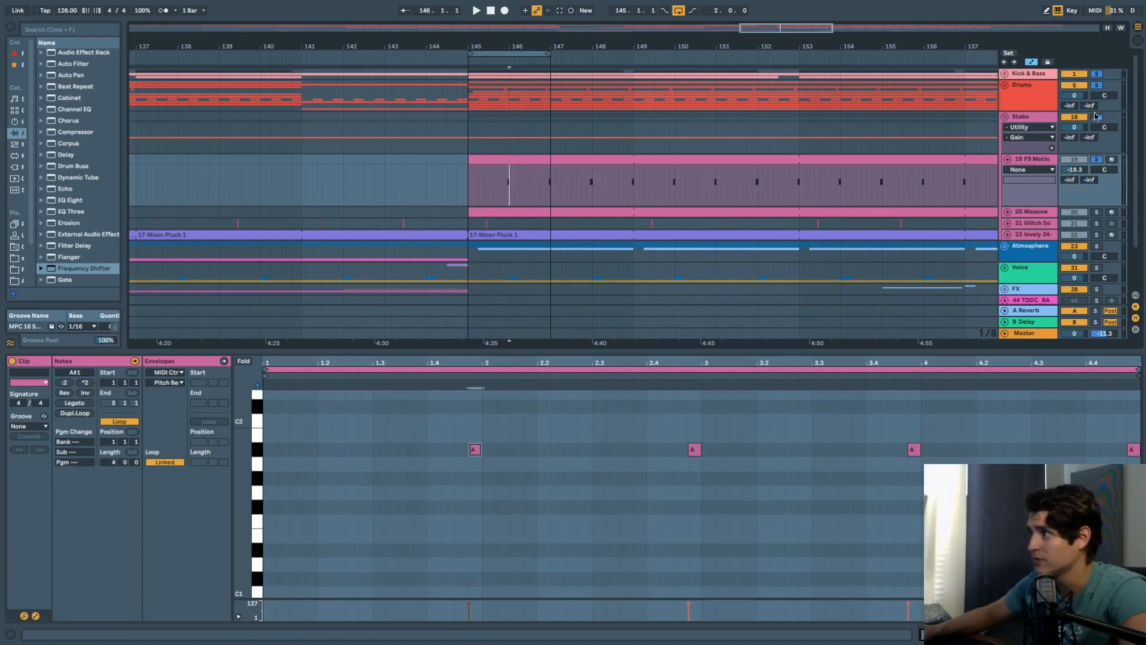
pyautogui.click(1097, 117)
pyautogui.press('space')
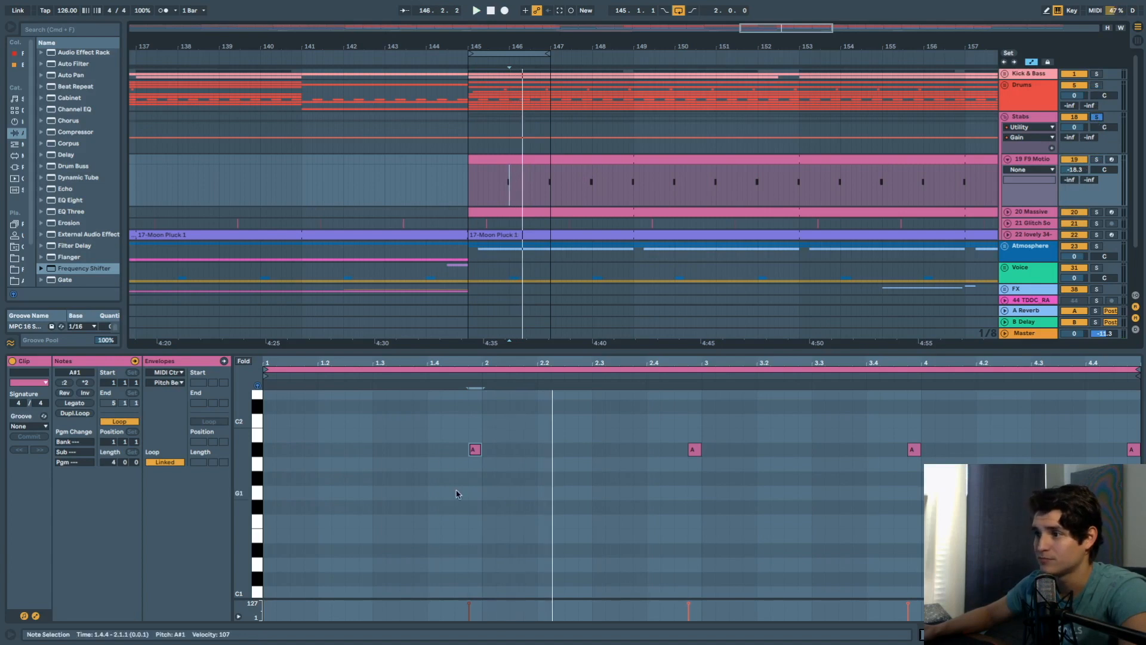
# Replay from beat 1.4.2, then unsolo Stabs and solo the Drums and Kick & Bass groups.
pyautogui.click(441, 389)
pyautogui.click(439, 375)
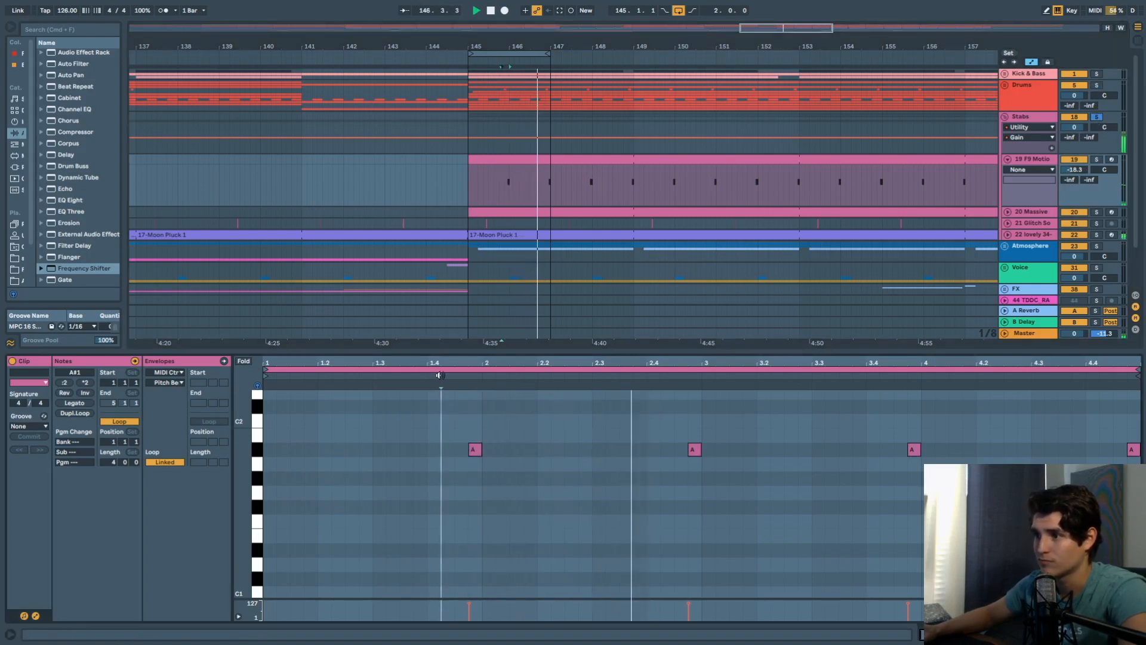
pyautogui.press('space')
pyautogui.click(1098, 118)
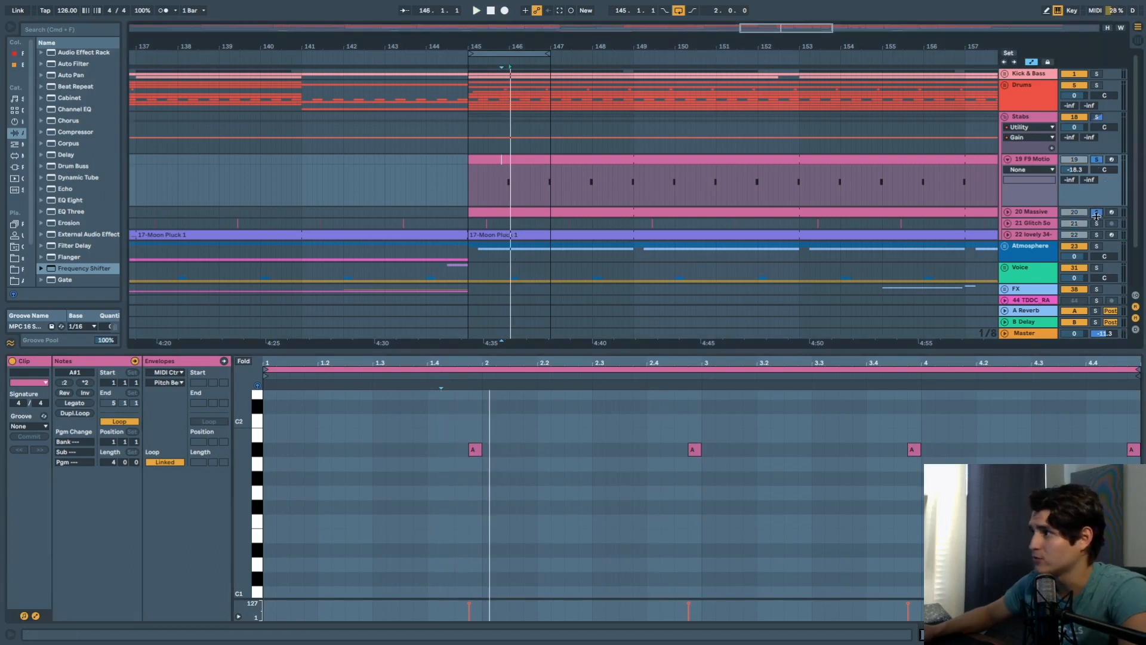
pyautogui.press('space')
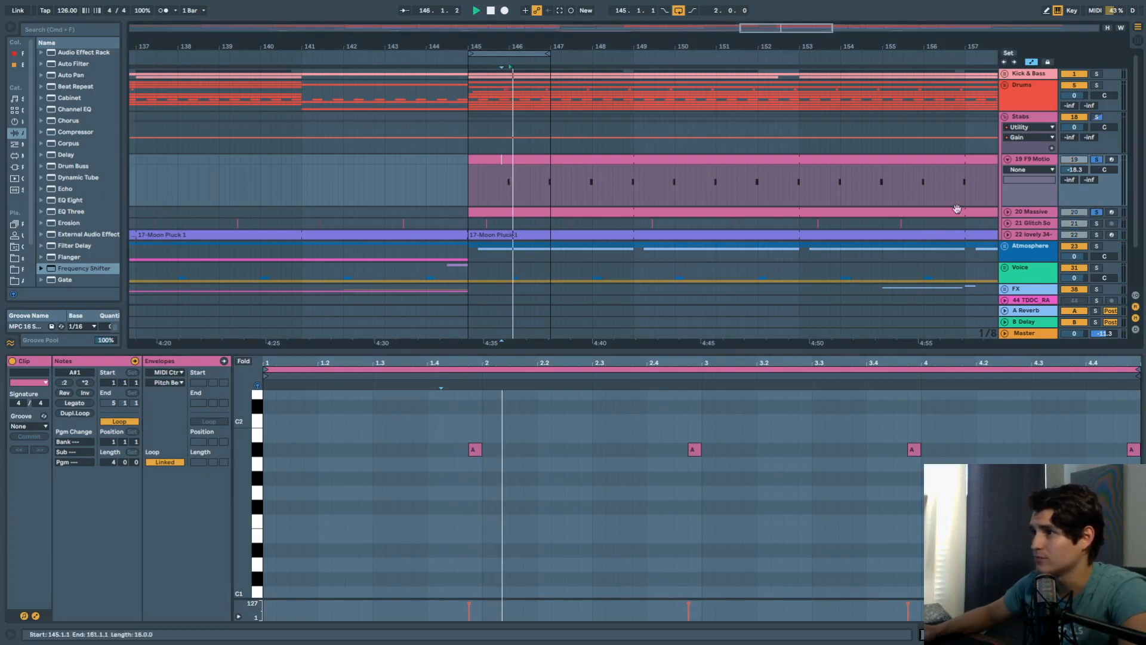
pyautogui.click(1095, 86)
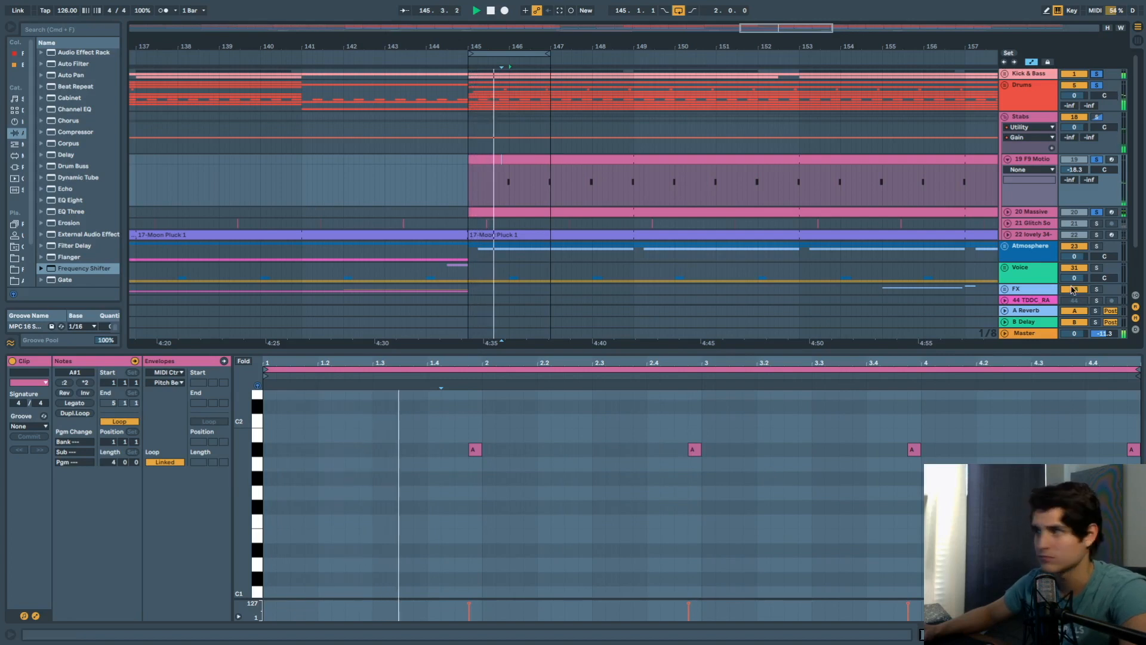
pyautogui.scroll(-2, 1034, 176)
# Select the 20 Massive track and solo it alone.
pyautogui.doubleClick(1034, 176)
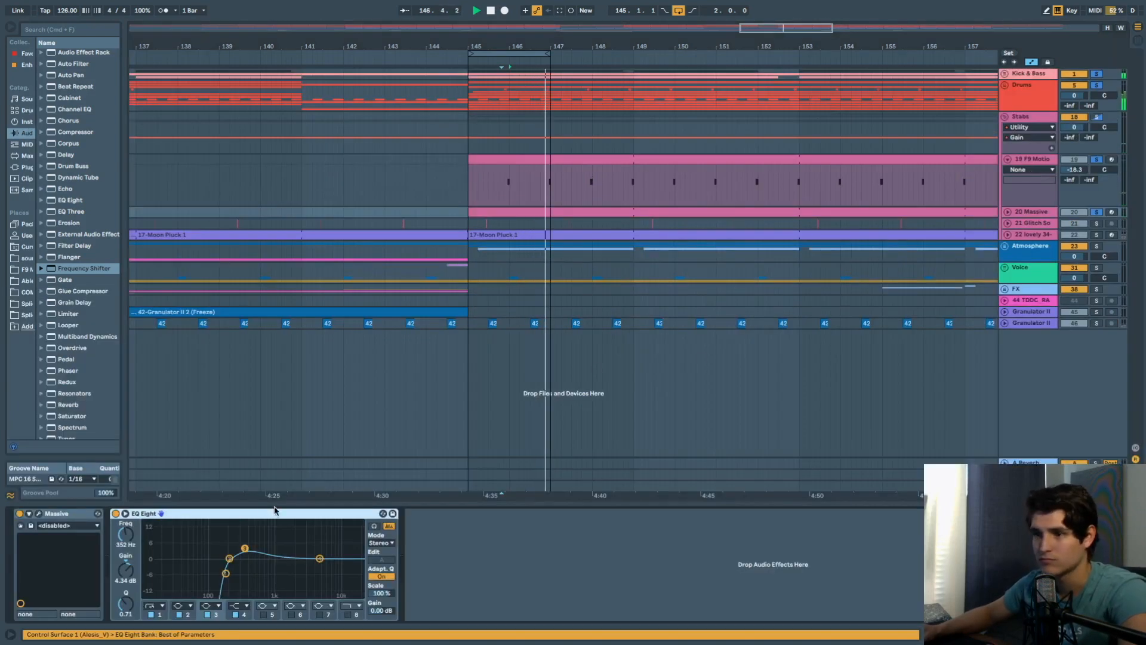
pyautogui.click(1041, 213)
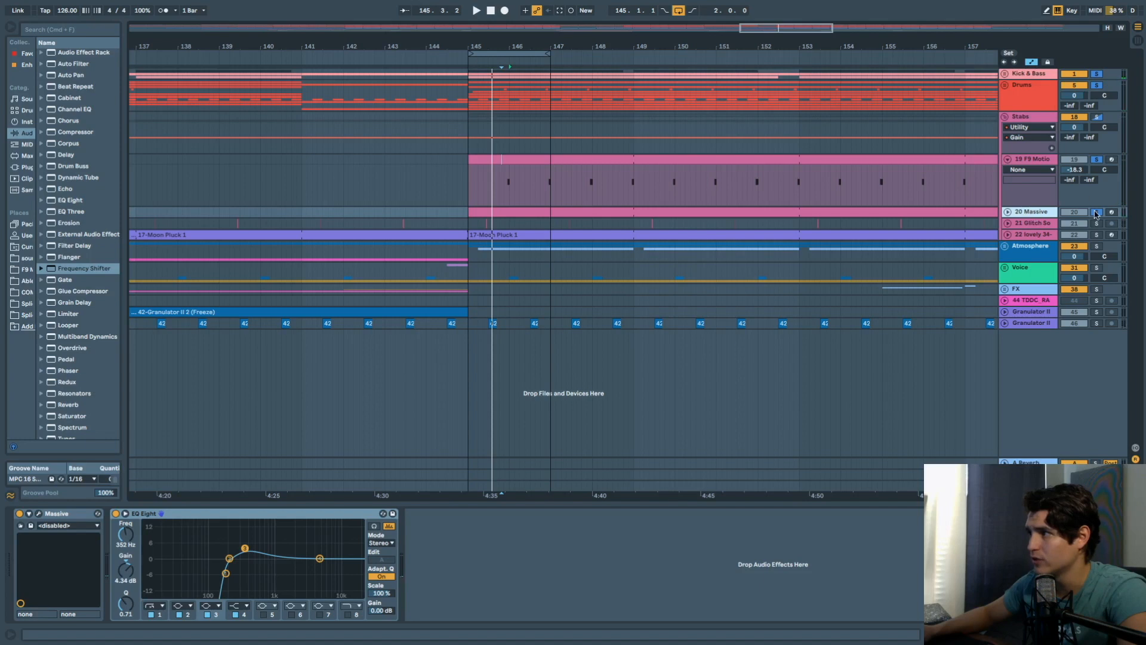
pyautogui.click(1096, 213)
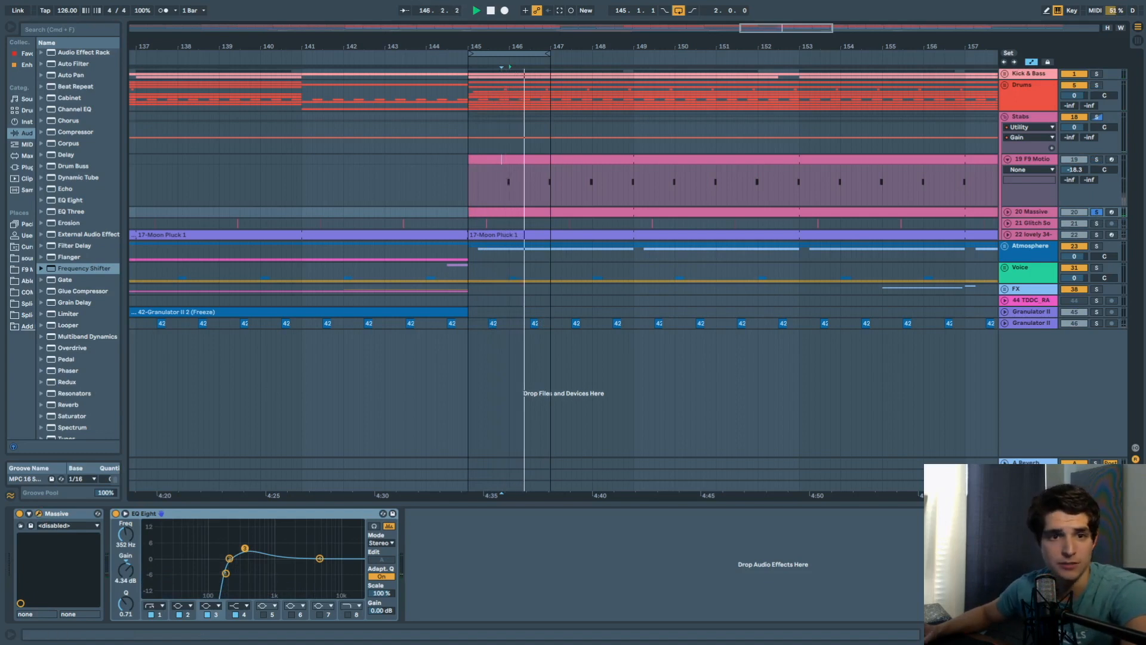
# Open the Massive synth window, reposition it, close it, and show track 21's Compressor.
pyautogui.click(39, 513)
pyautogui.moveTo(230, 144); pyautogui.dragTo(515, 113)
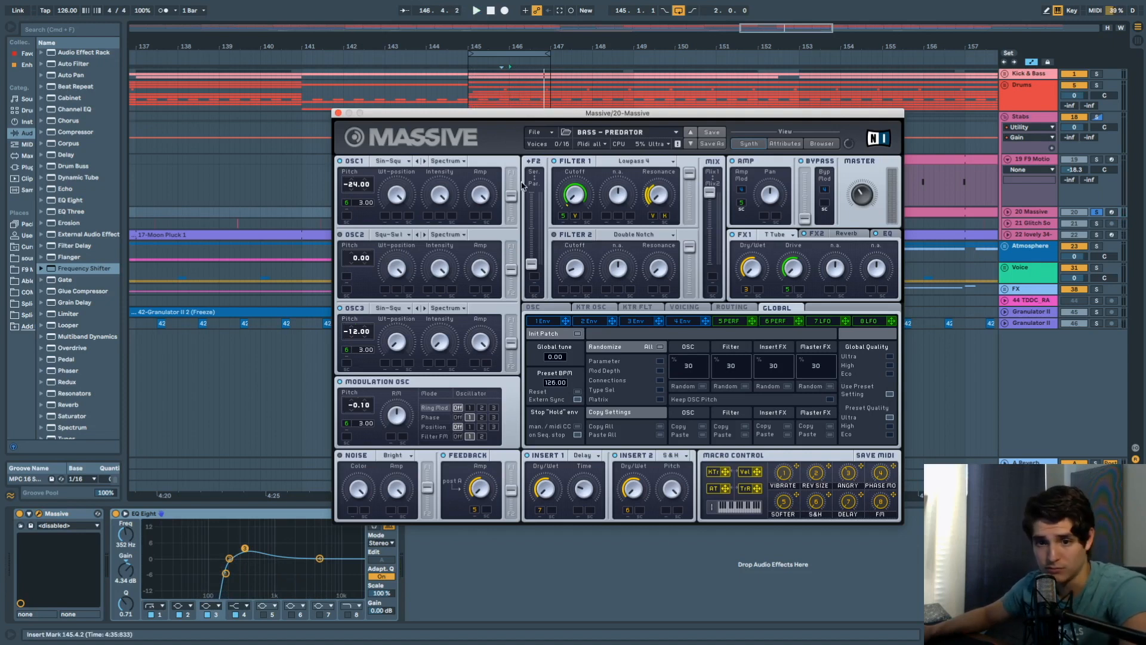
pyautogui.moveTo(448, 111); pyautogui.dragTo(443, 124)
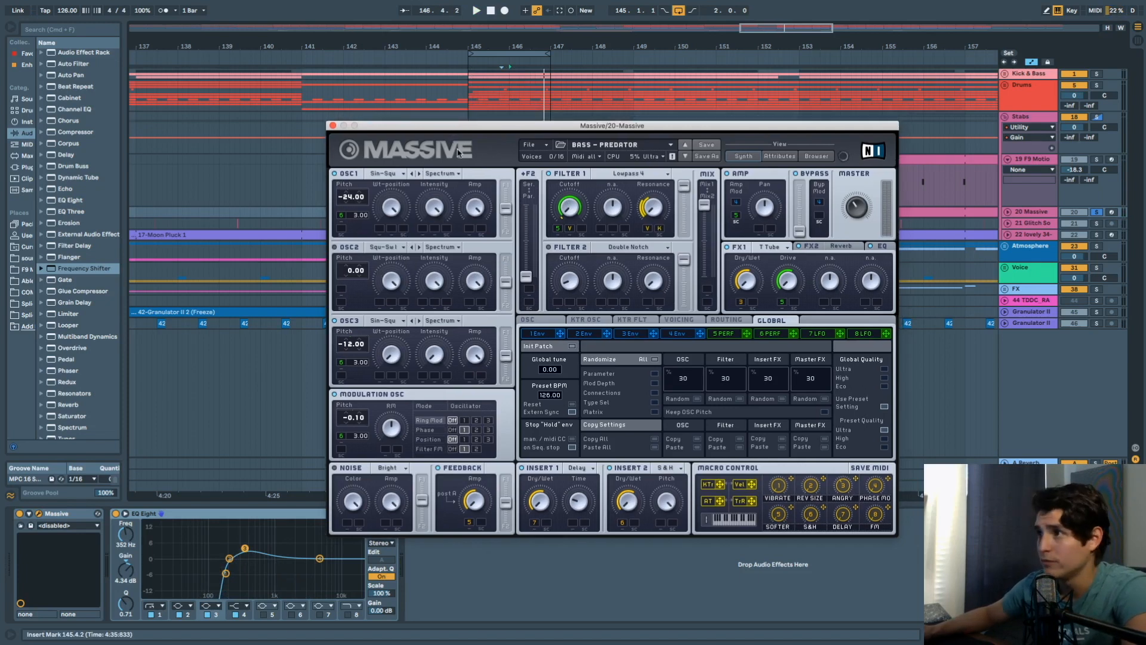
pyautogui.click(332, 126)
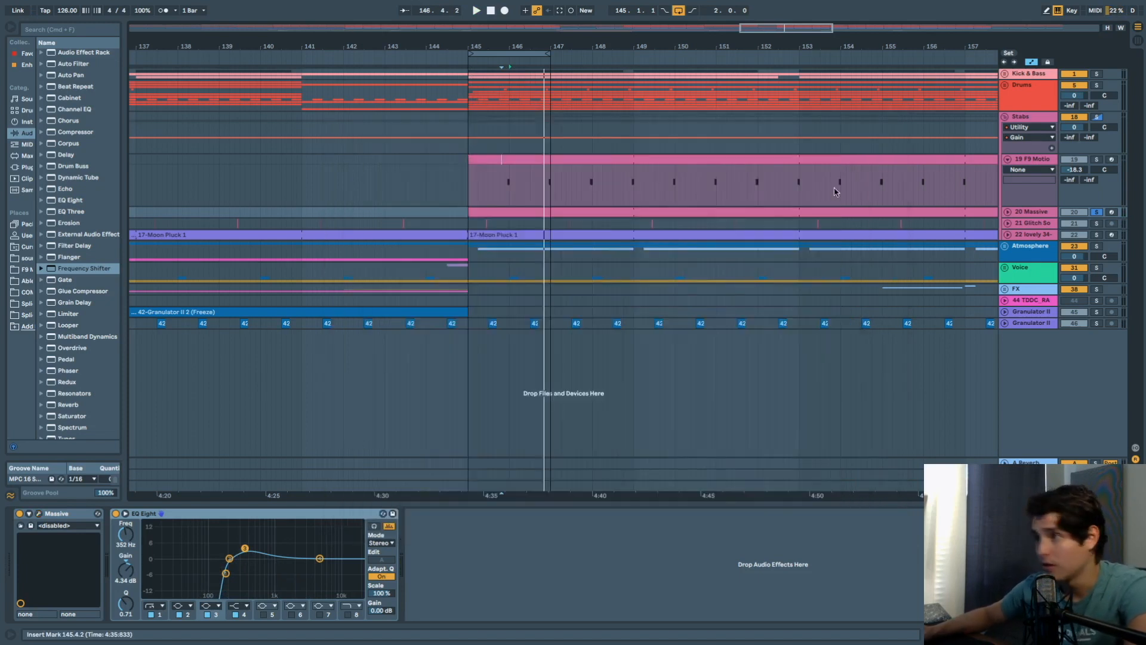
pyautogui.click(1038, 224)
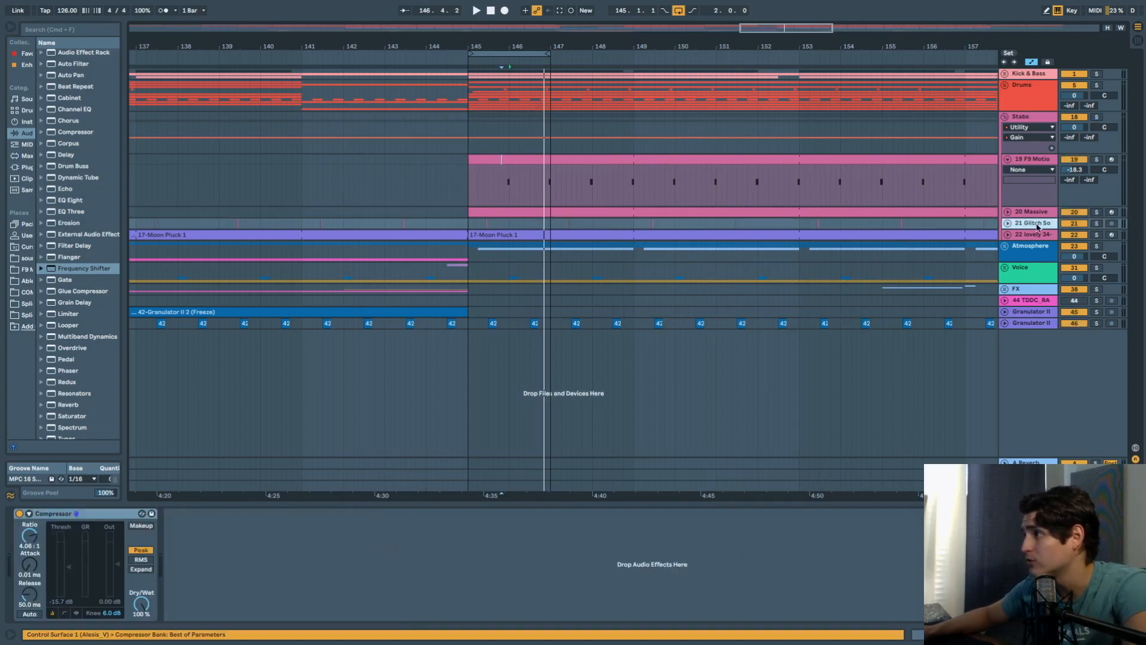
# Unfold track 21 to its Compressor Ratio lane, solo it, and play from 145.2.4.
pyautogui.click(1007, 223)
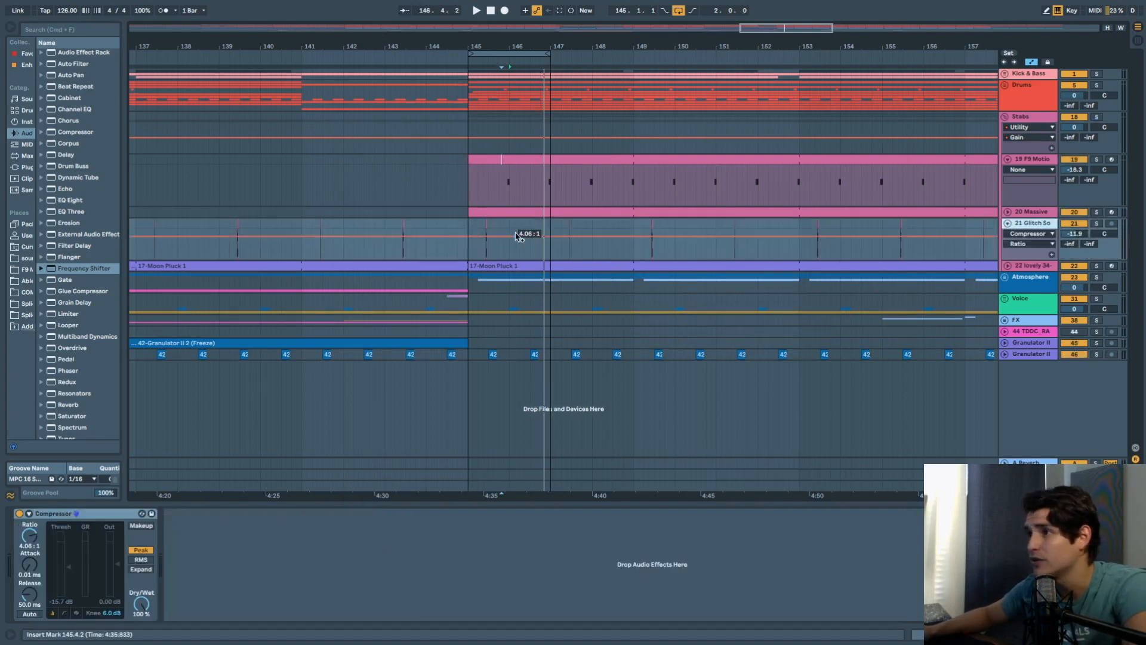
pyautogui.scroll(5, 518, 232)
pyautogui.click(421, 224)
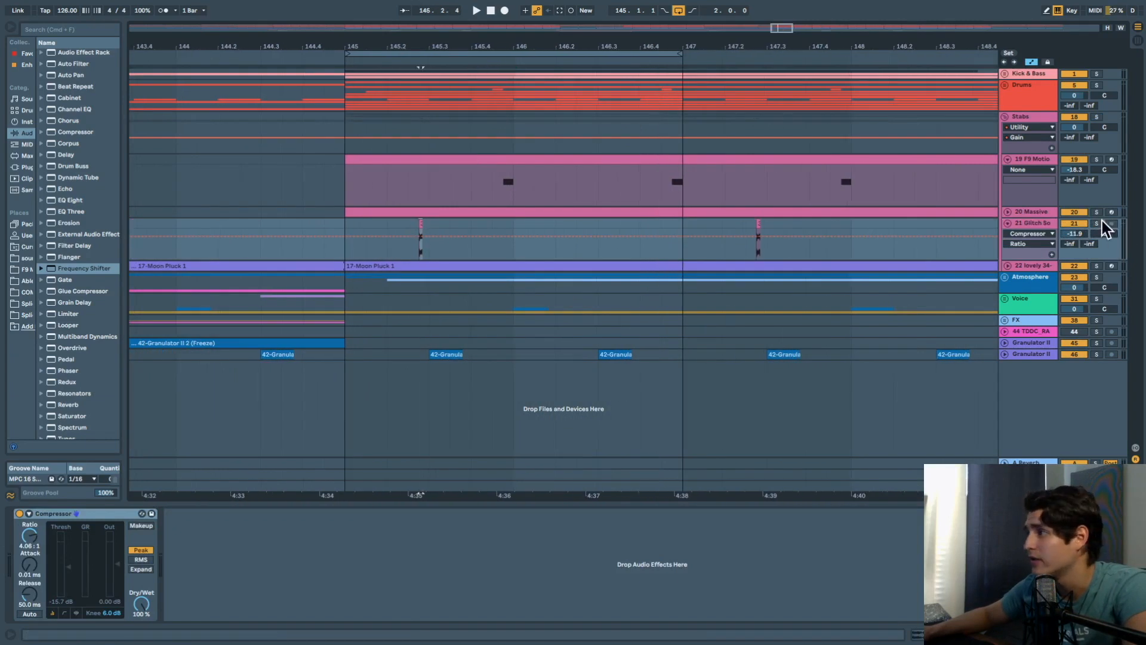
pyautogui.click(1099, 224)
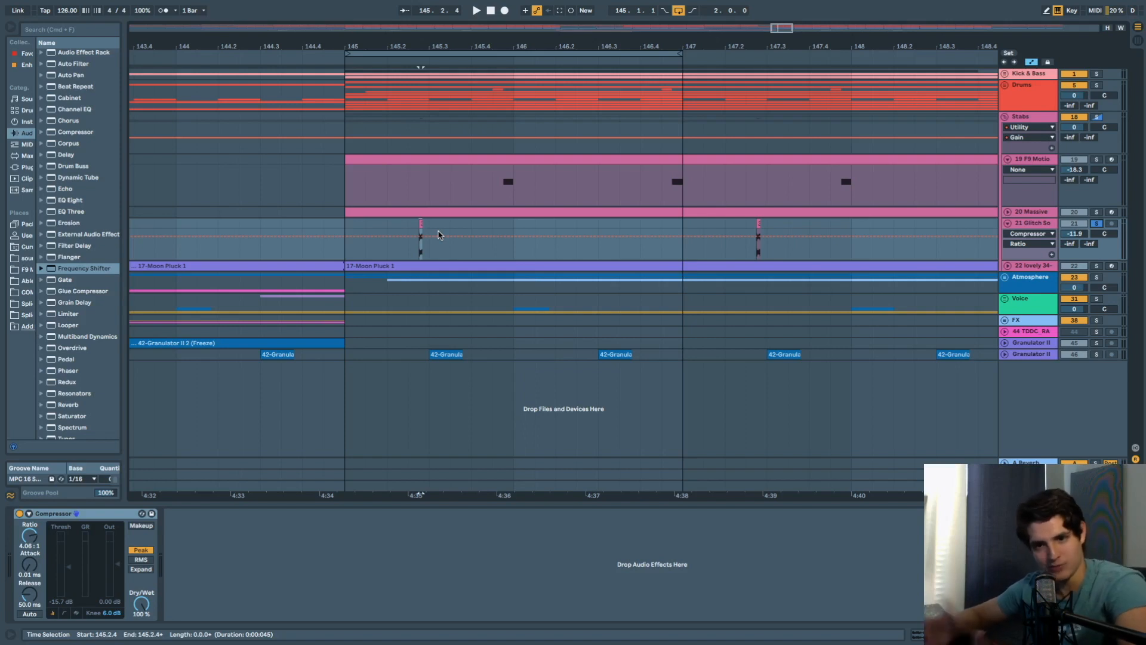
pyautogui.press('space')
pyautogui.press('space')
pyautogui.press('space')
pyautogui.press('space')
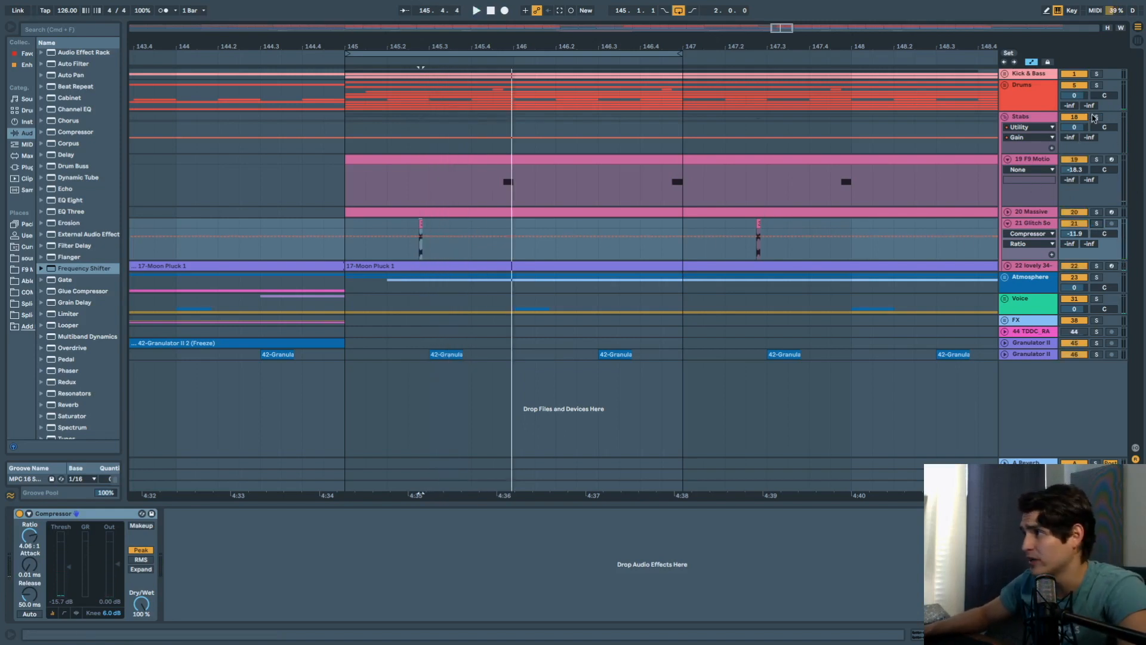
pyautogui.press('space')
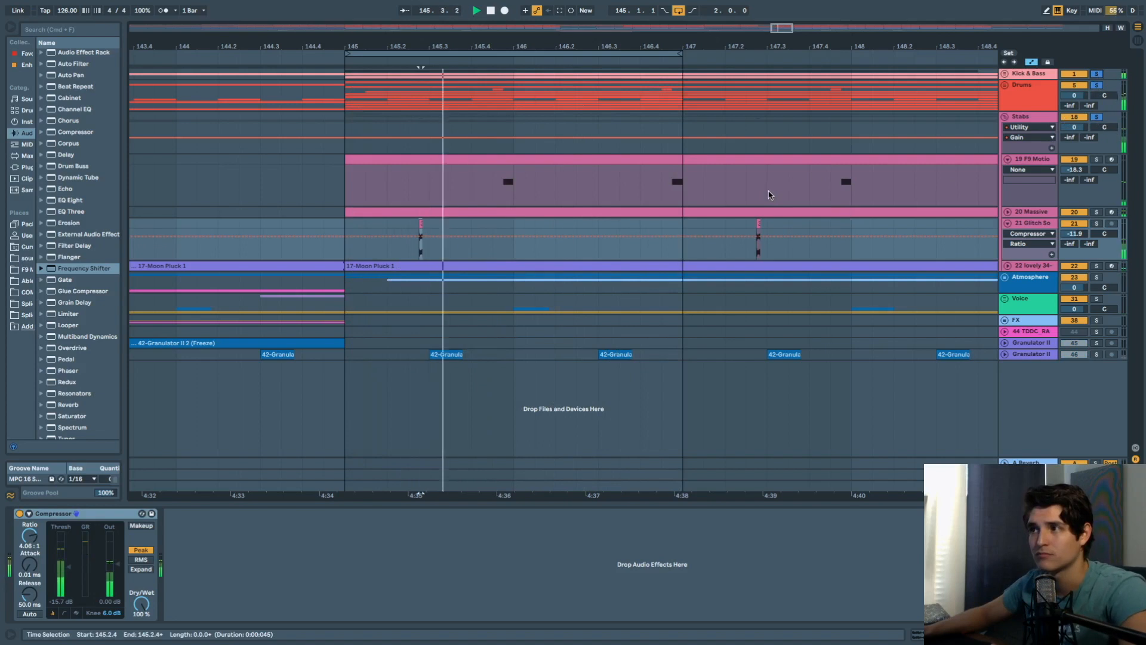
# Select F9 Motion, fold track 21 and unfold the 20 Massive track.
pyautogui.click(668, 190)
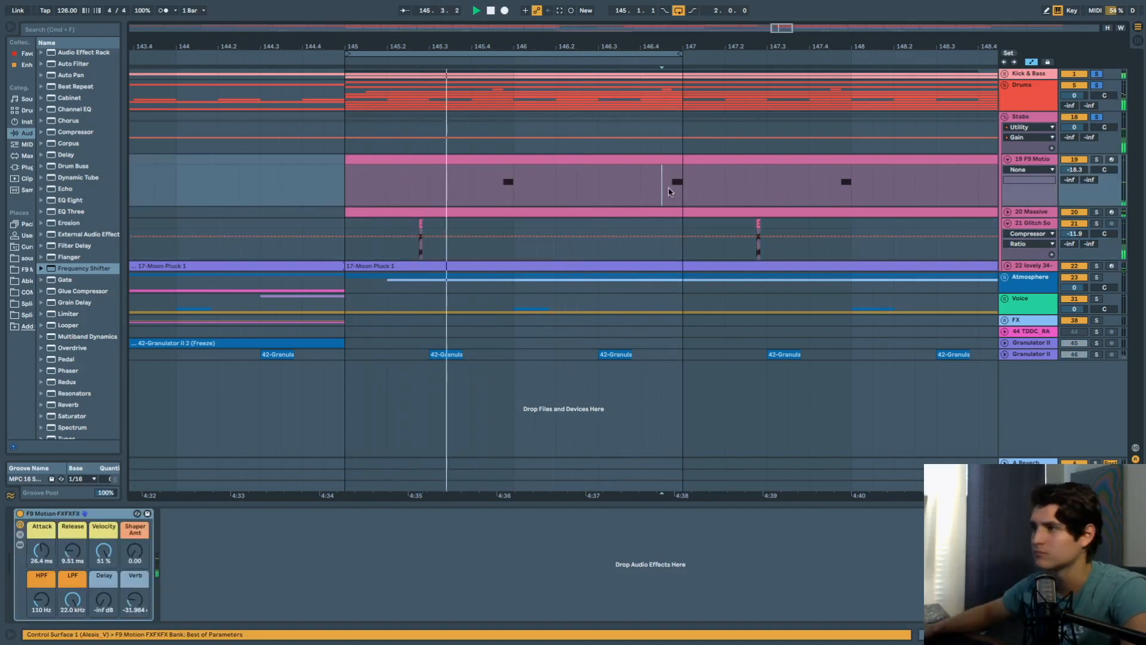
pyautogui.moveTo(662, 179)
pyautogui.mouseDown()
pyautogui.moveTo(701, 182)
pyautogui.moveTo(685, 181)
pyautogui.mouseUp()
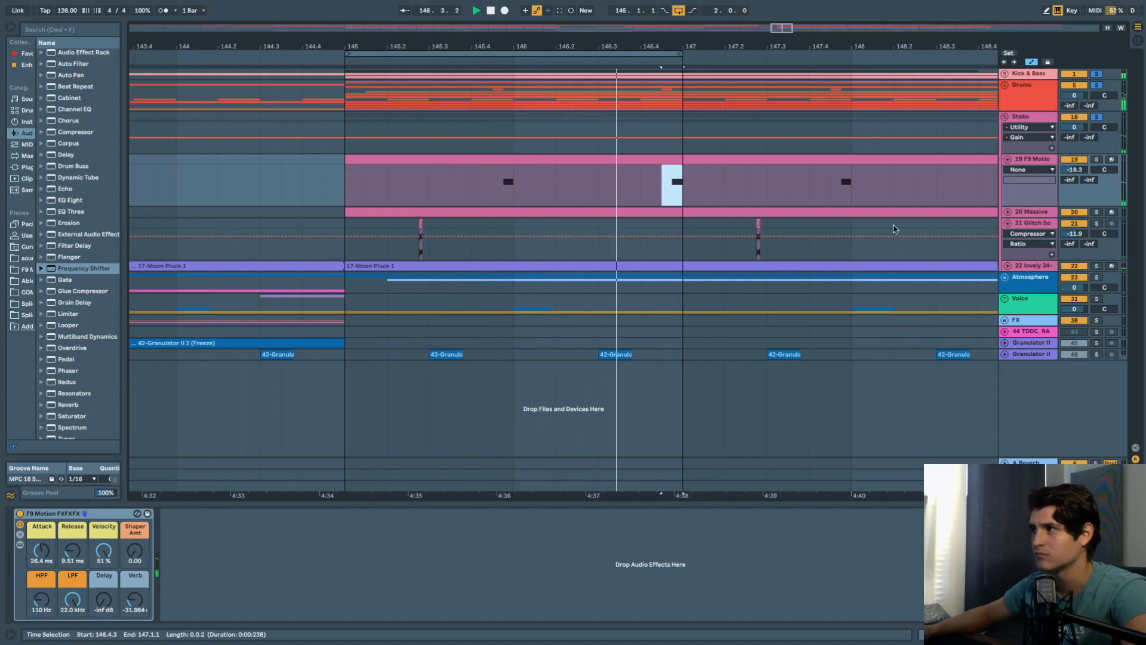
pyautogui.click(1008, 223)
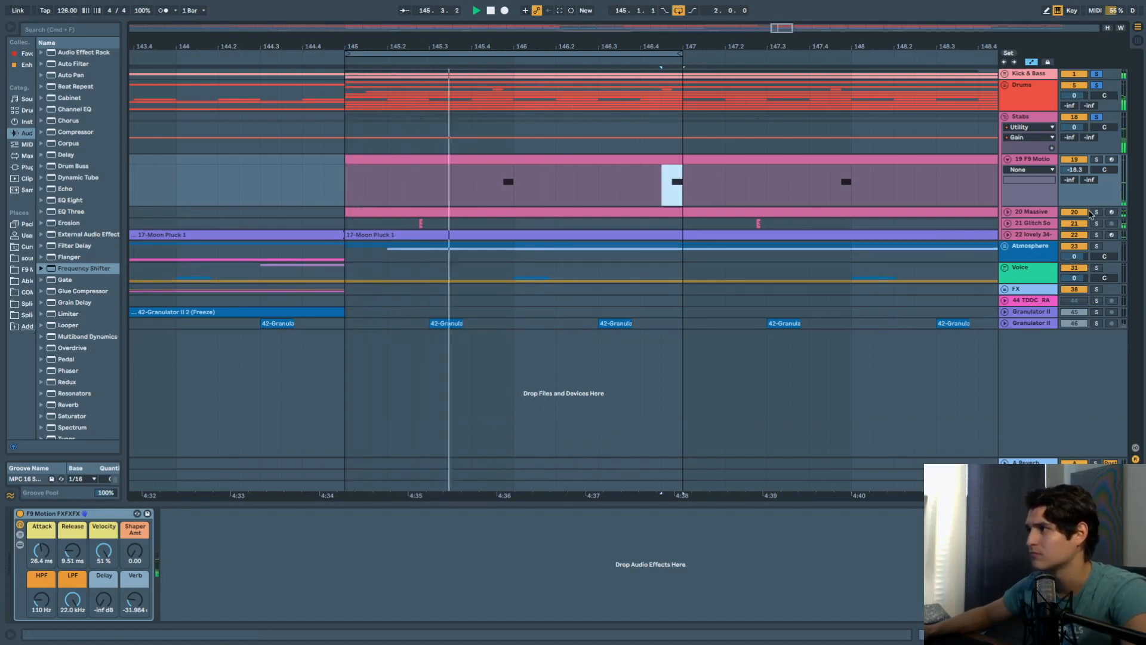
pyautogui.click(1009, 214)
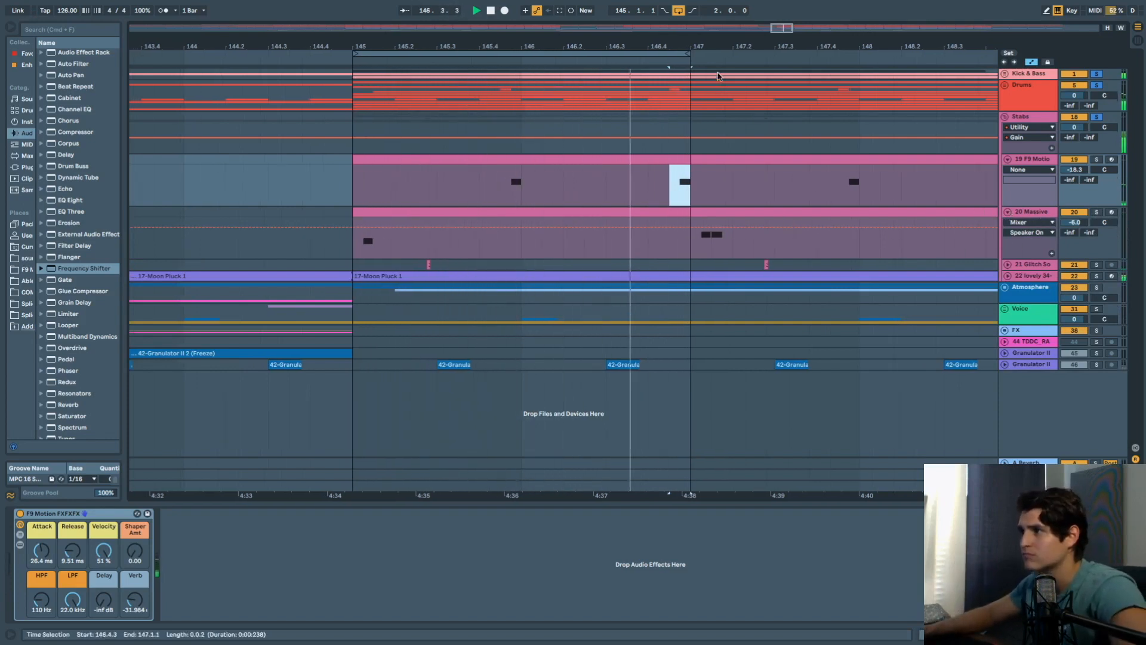
# Drag the loop brace end so the loop runs from bar 145 to bar 149.
pyautogui.moveTo(690, 53); pyautogui.dragTo(858, 59)
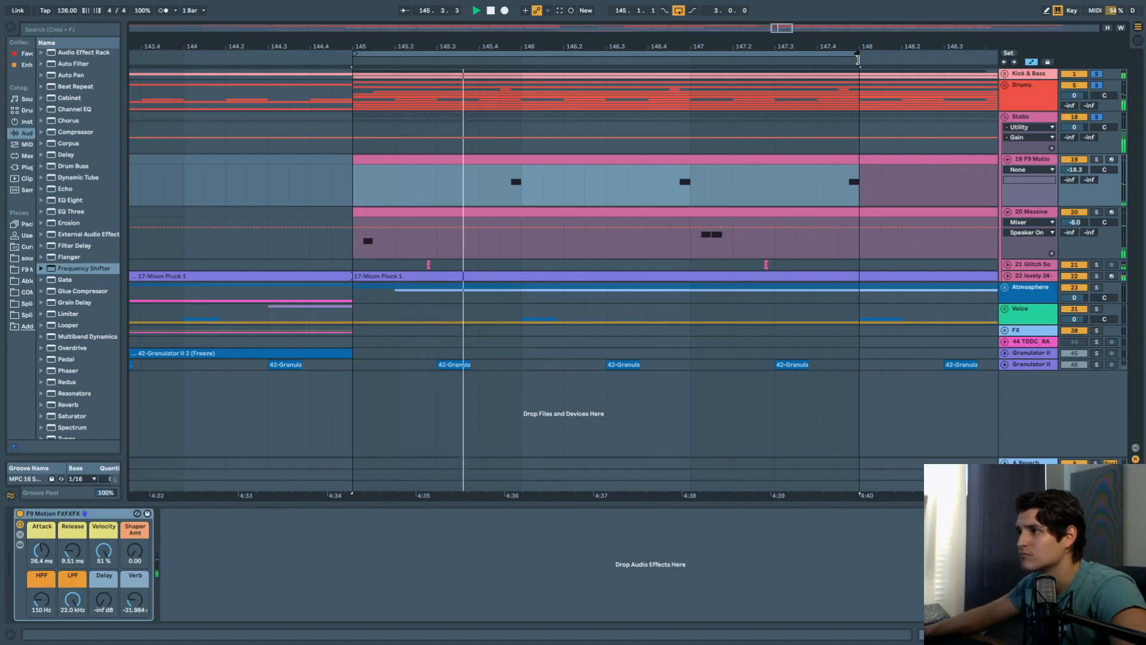
pyautogui.scroll(-3, 877, 178)
pyautogui.hscroll(5, 878, 181)
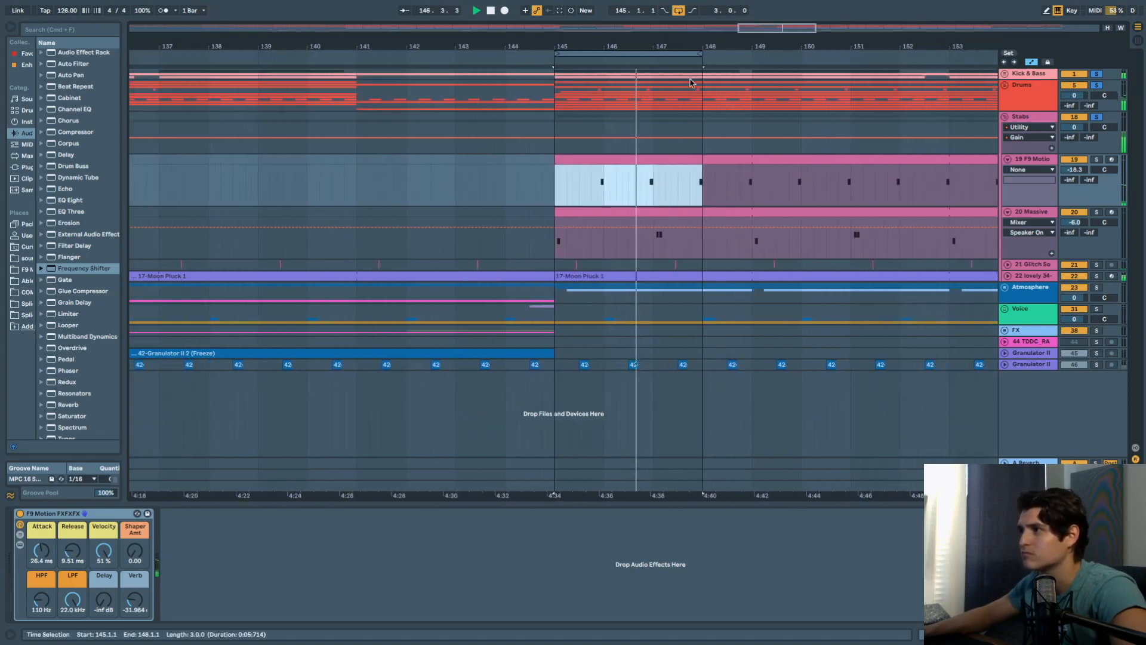
pyautogui.moveTo(701, 54); pyautogui.dragTo(750, 53)
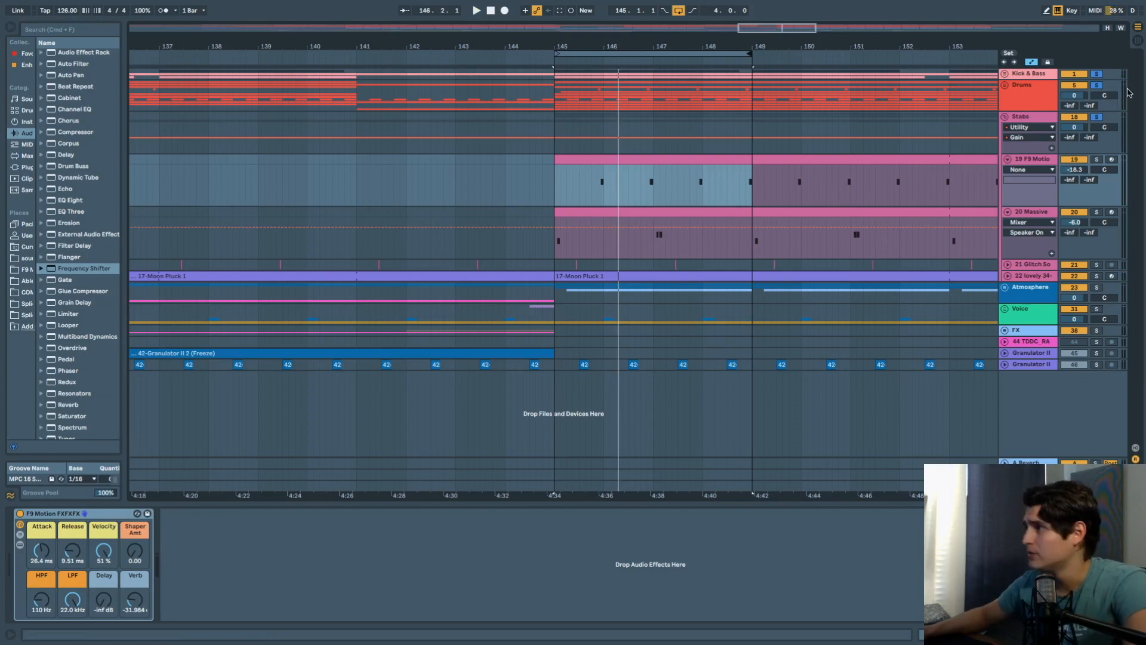
# Fold Stabs, unfold the Atmosphere group, select 24 Serum and play from bar 145.
pyautogui.click(1004, 117)
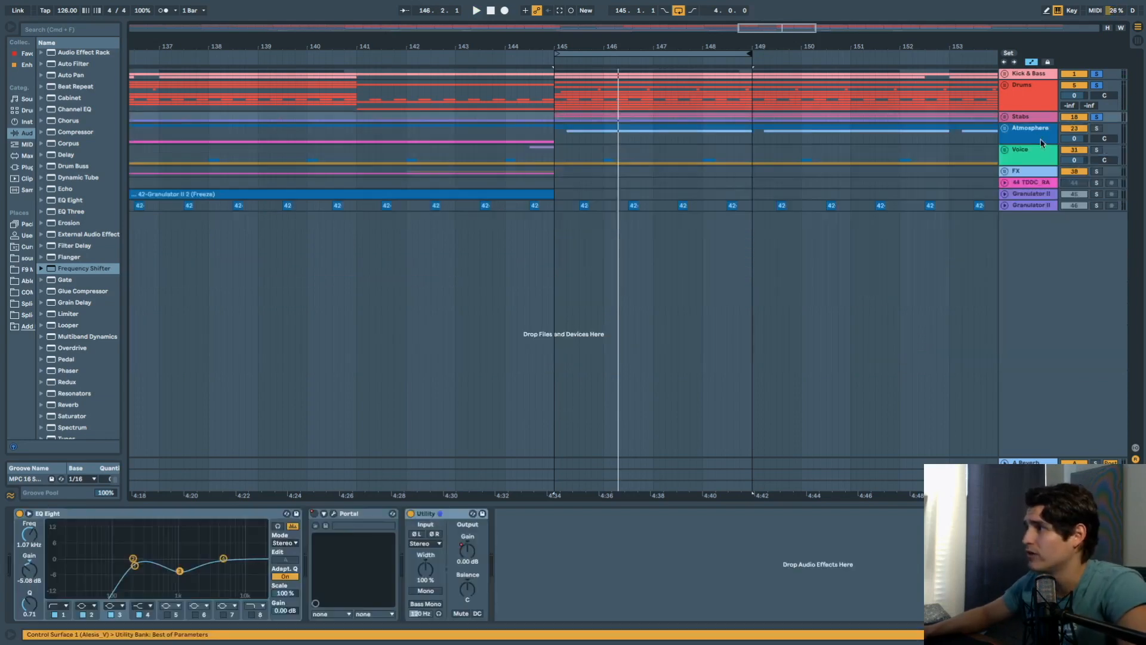
pyautogui.click(1017, 135)
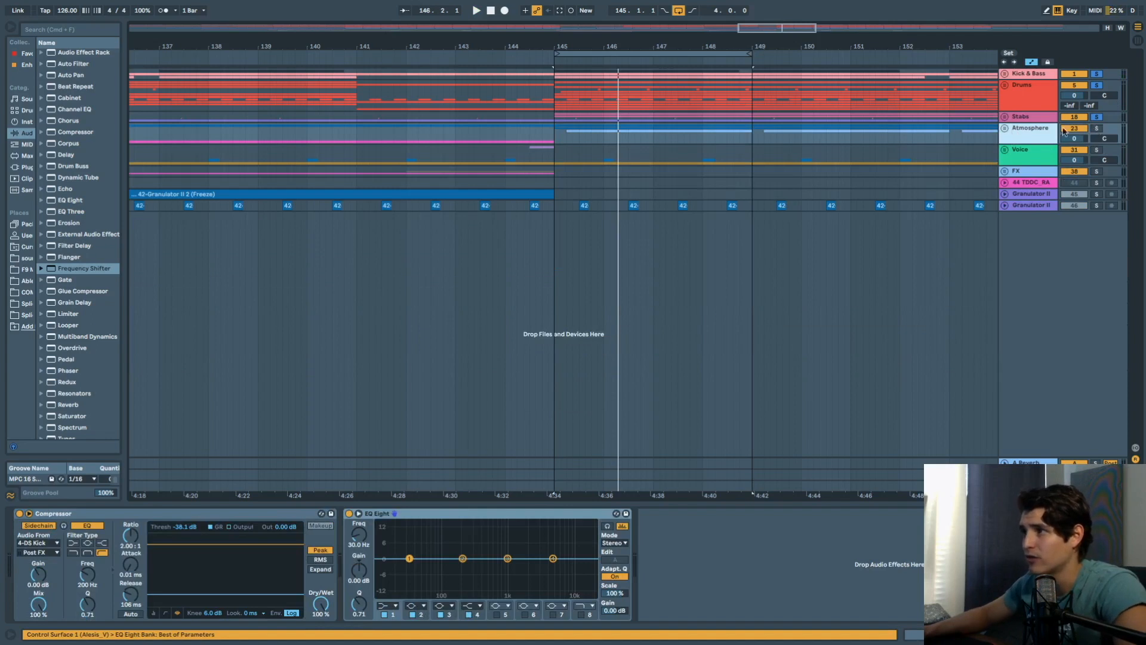
pyautogui.click(1004, 127)
pyautogui.click(1040, 181)
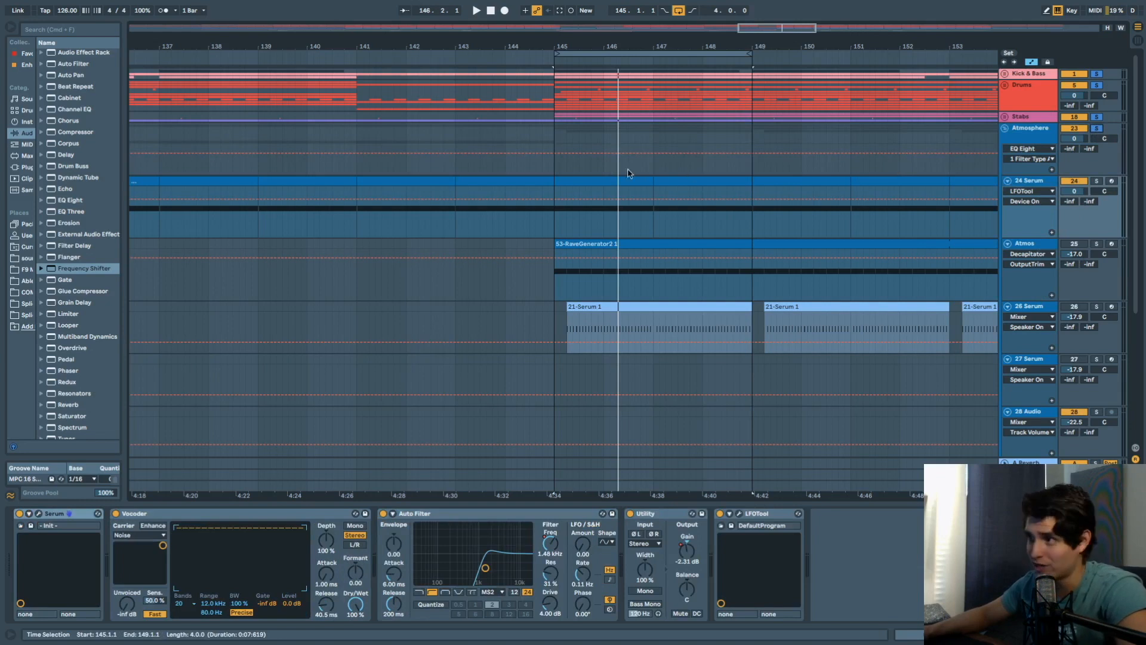
pyautogui.press('space')
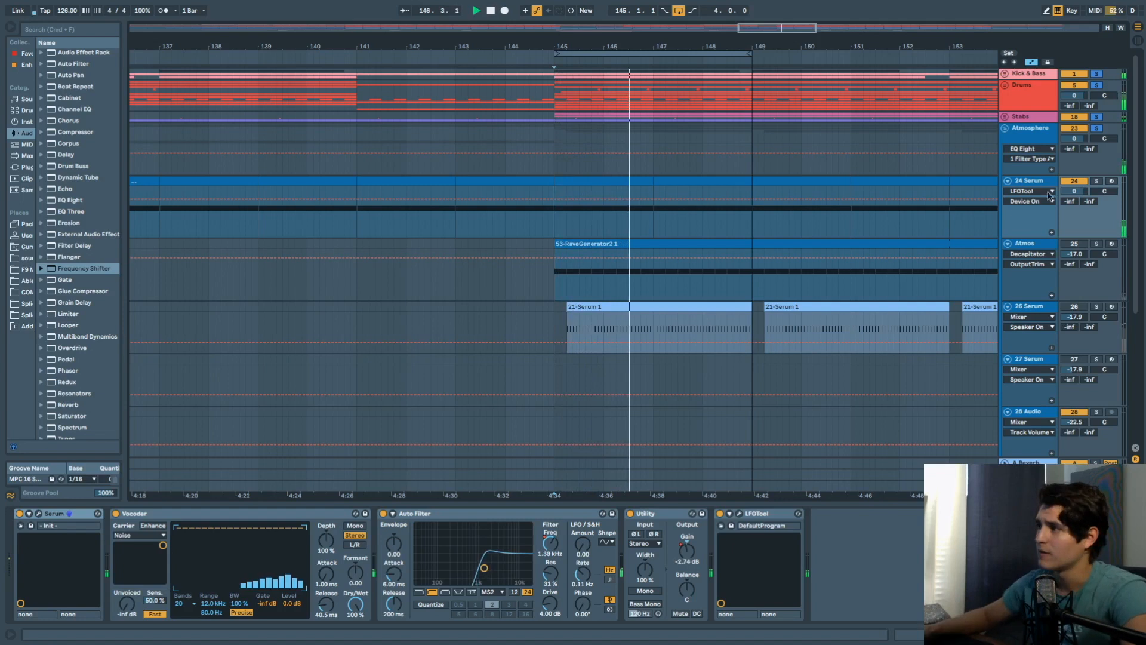
# Set 24 Serum's automation lane to Utility > Gain.
pyautogui.click(1031, 193)
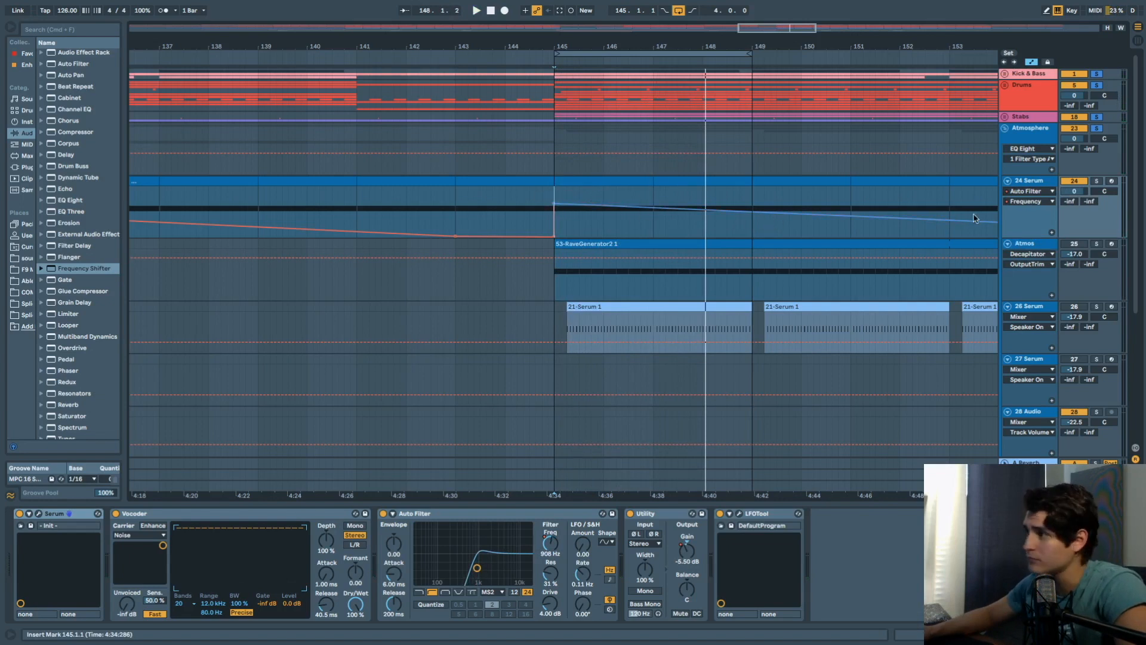
pyautogui.click(1028, 191)
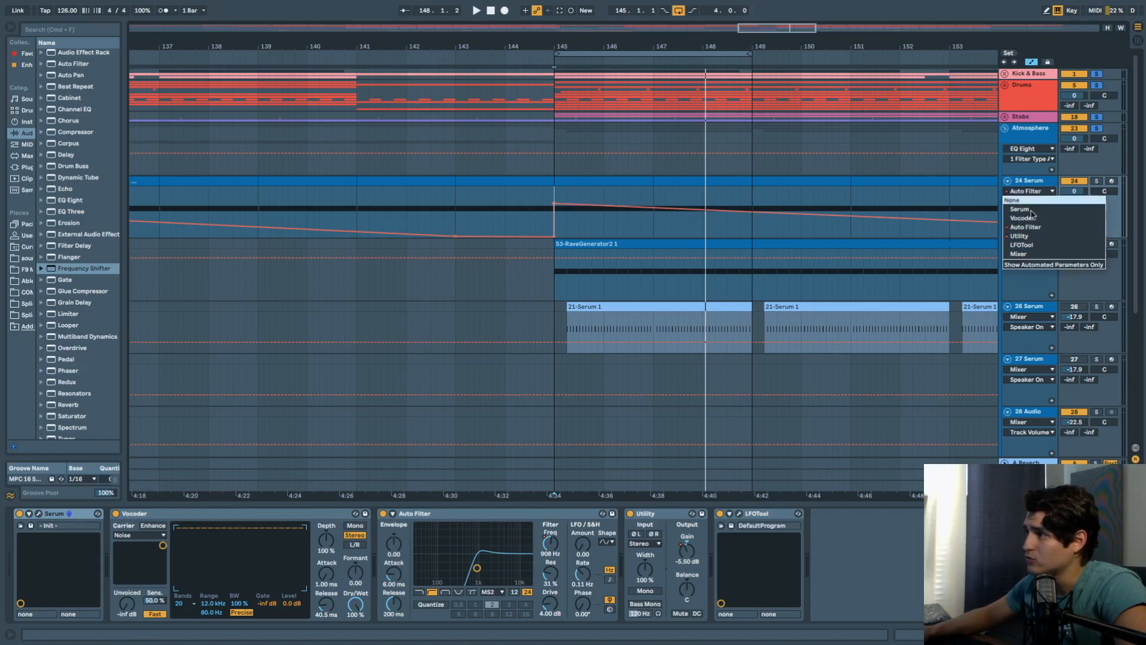
pyautogui.click(1026, 242)
pyautogui.scroll(-5, 785, 220)
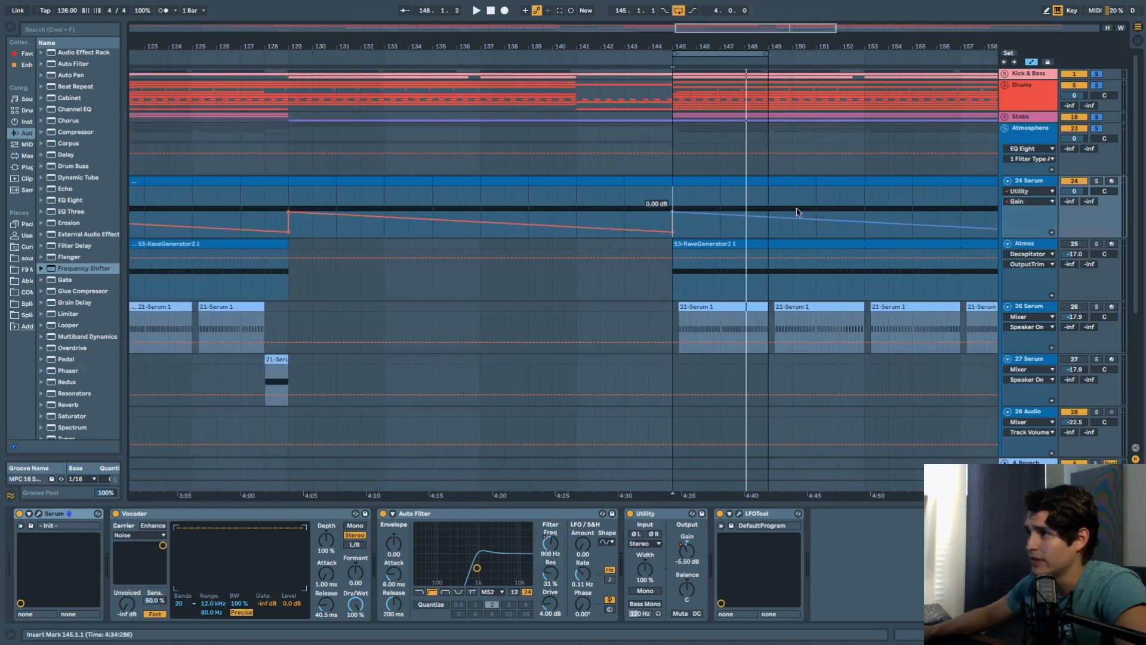
pyautogui.hscroll(7, 797, 210)
# Extend the loop to about bar 160 and play 24 Serum from bar 145.
pyautogui.moveTo(315, 53); pyautogui.dragTo(604, 87)
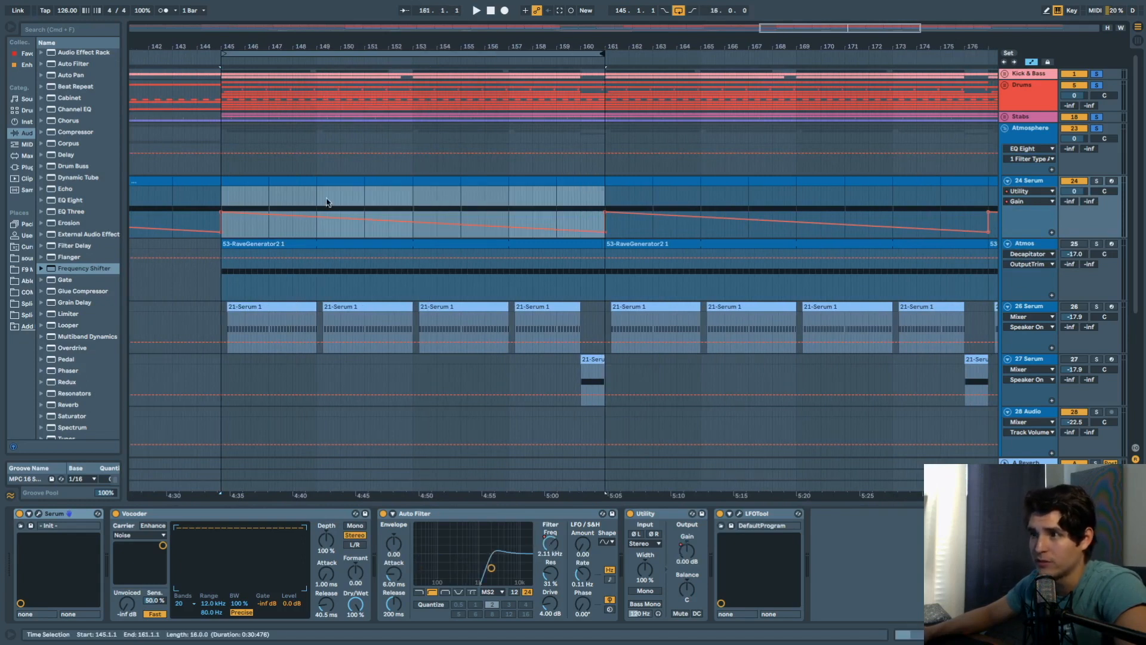
pyautogui.moveTo(225, 176); pyautogui.dragTo(552, 184)
pyautogui.click(221, 162)
pyautogui.press('space')
pyautogui.hscroll(-3, 725, 279)
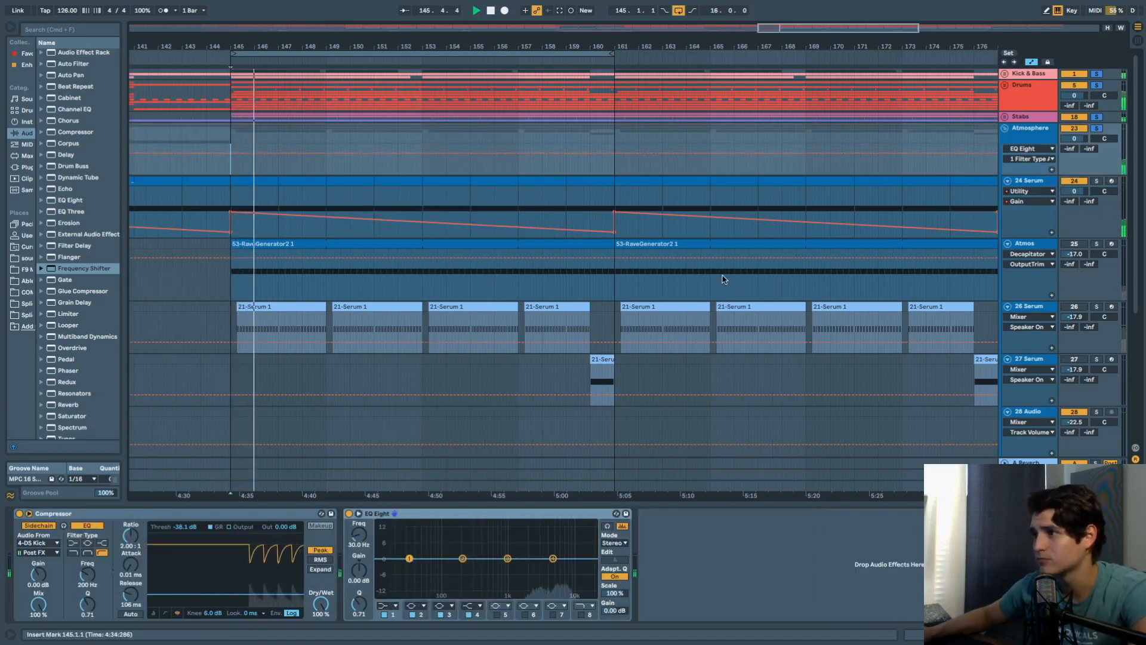
pyautogui.scroll(-5, 726, 273)
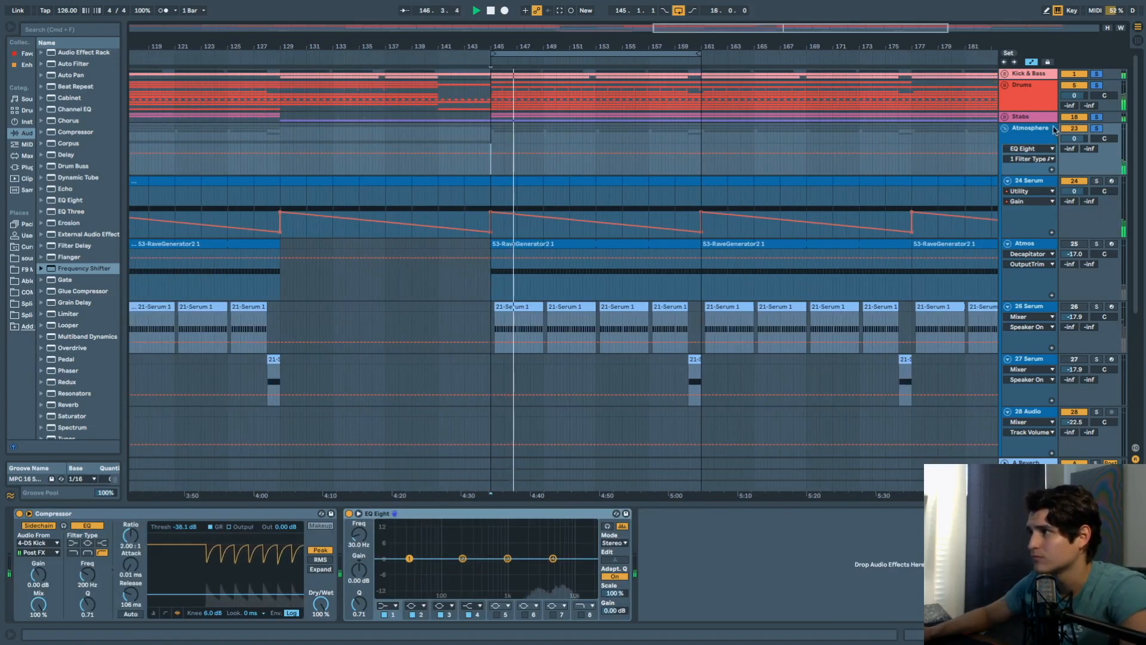
pyautogui.click(1004, 128)
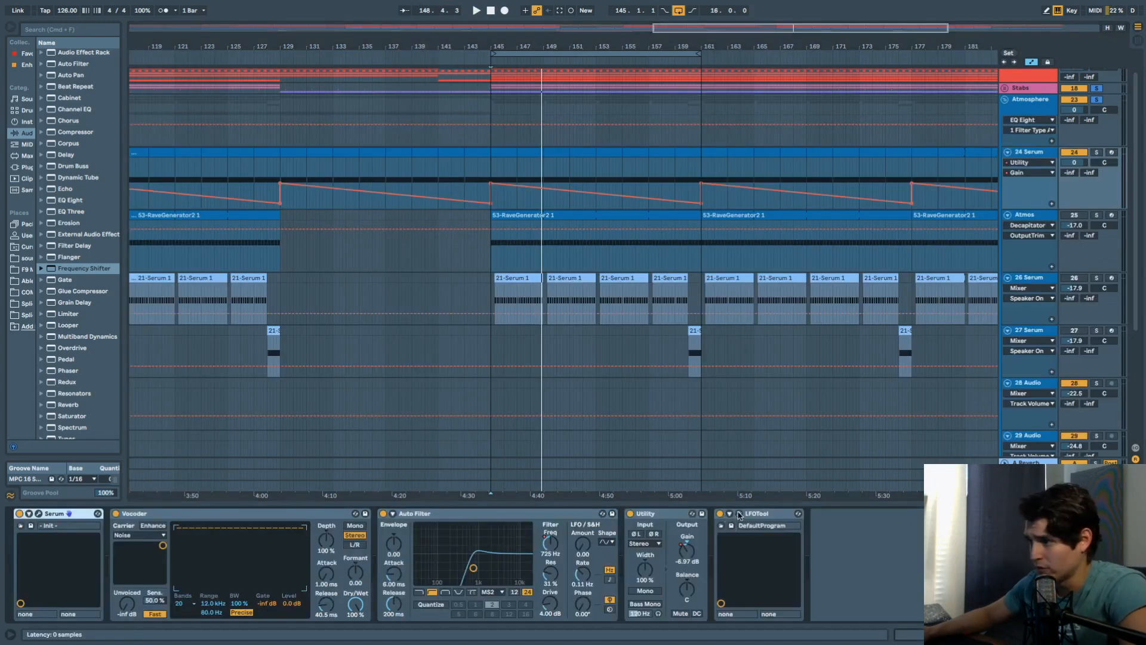
# Audition LFOTool switched off, stop, close its window, and fold the Atmosphere group.
pyautogui.click(739, 513)
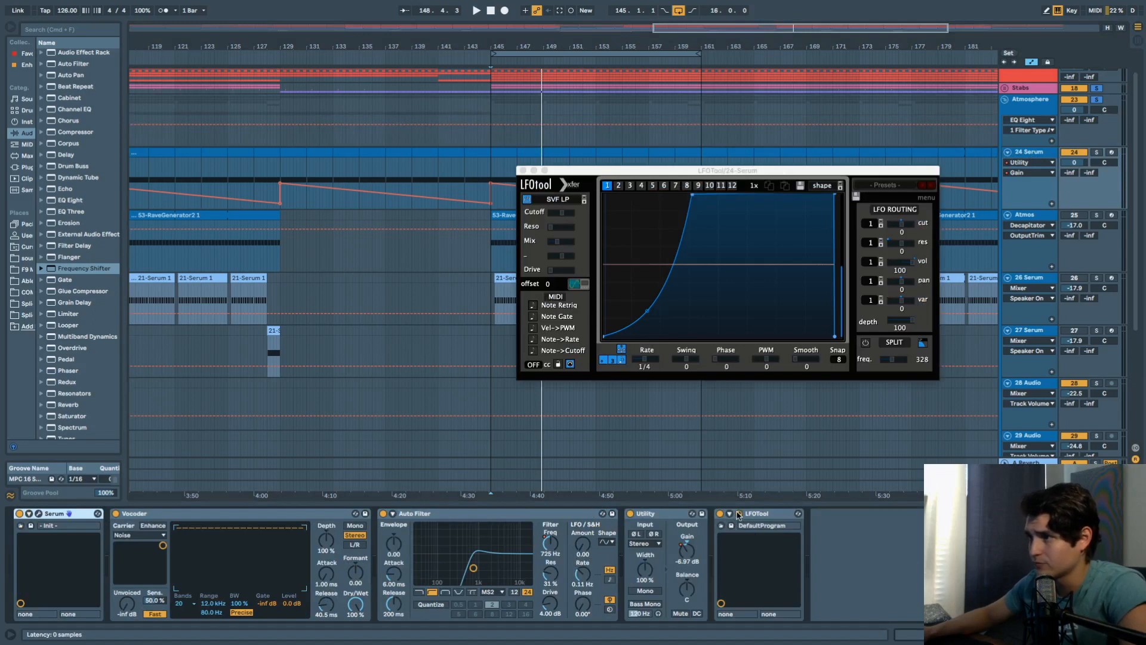
pyautogui.moveTo(653, 174); pyautogui.dragTo(583, 250)
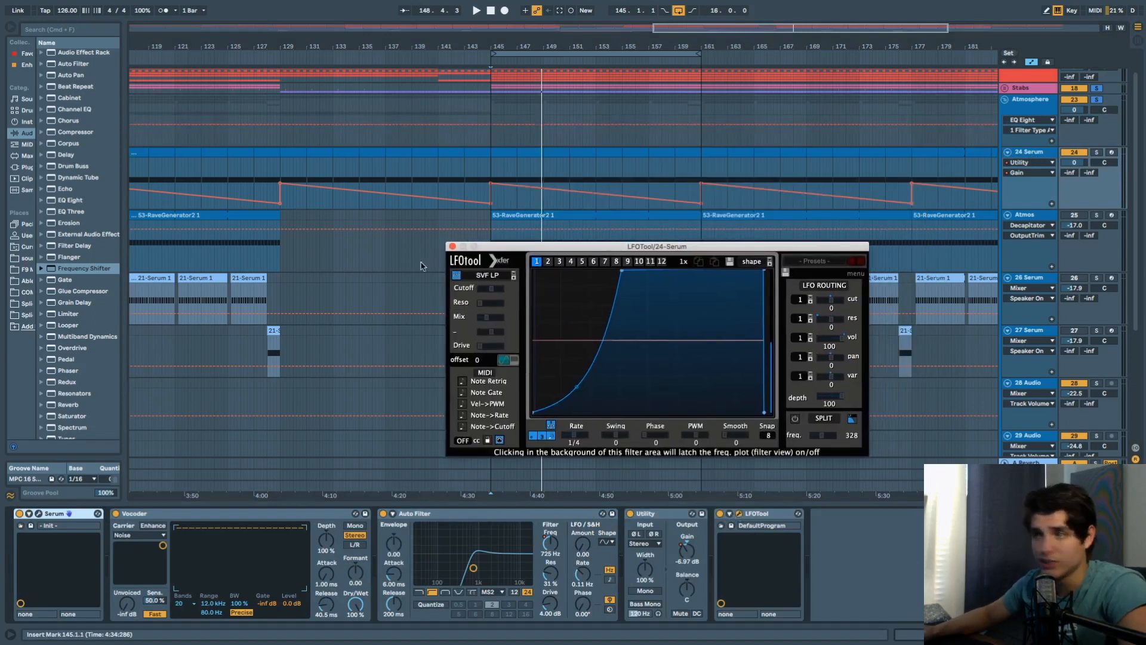
pyautogui.click(452, 245)
pyautogui.press('space')
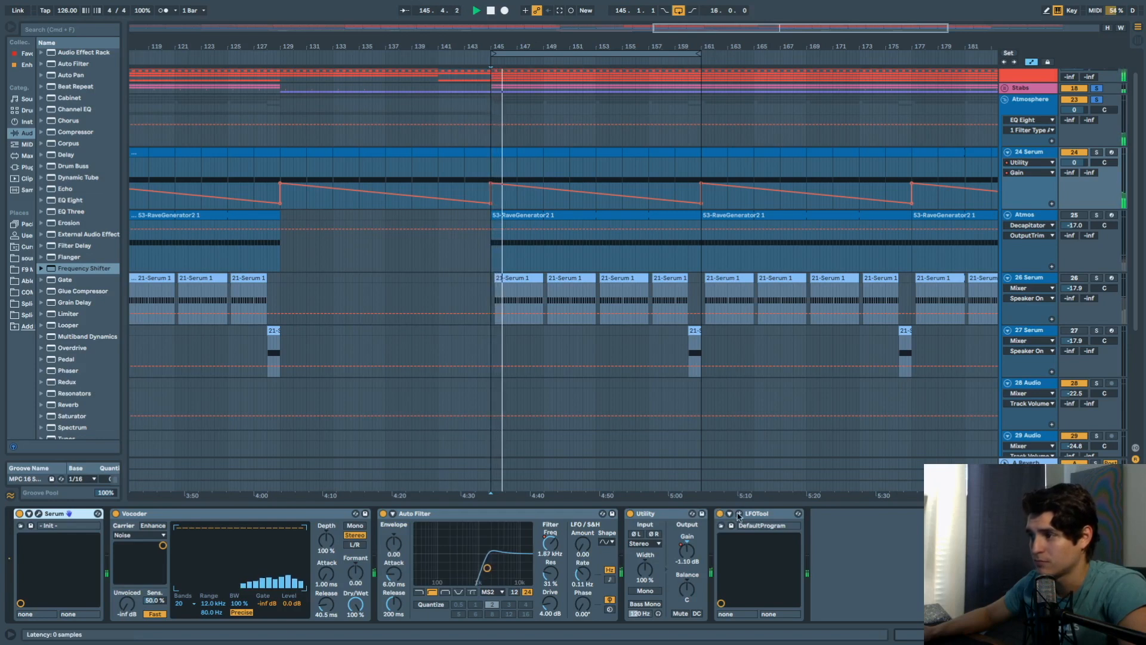
pyautogui.click(722, 523)
pyautogui.click(720, 514)
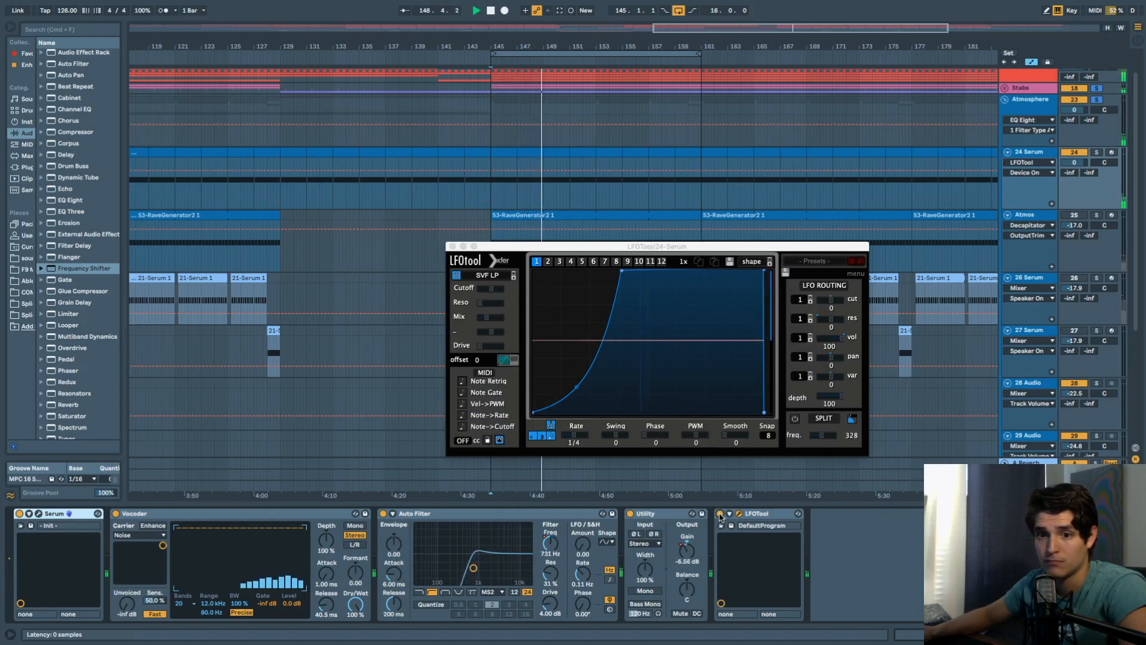
pyautogui.press('space')
pyautogui.press('space')
pyautogui.press('space')
pyautogui.click(452, 246)
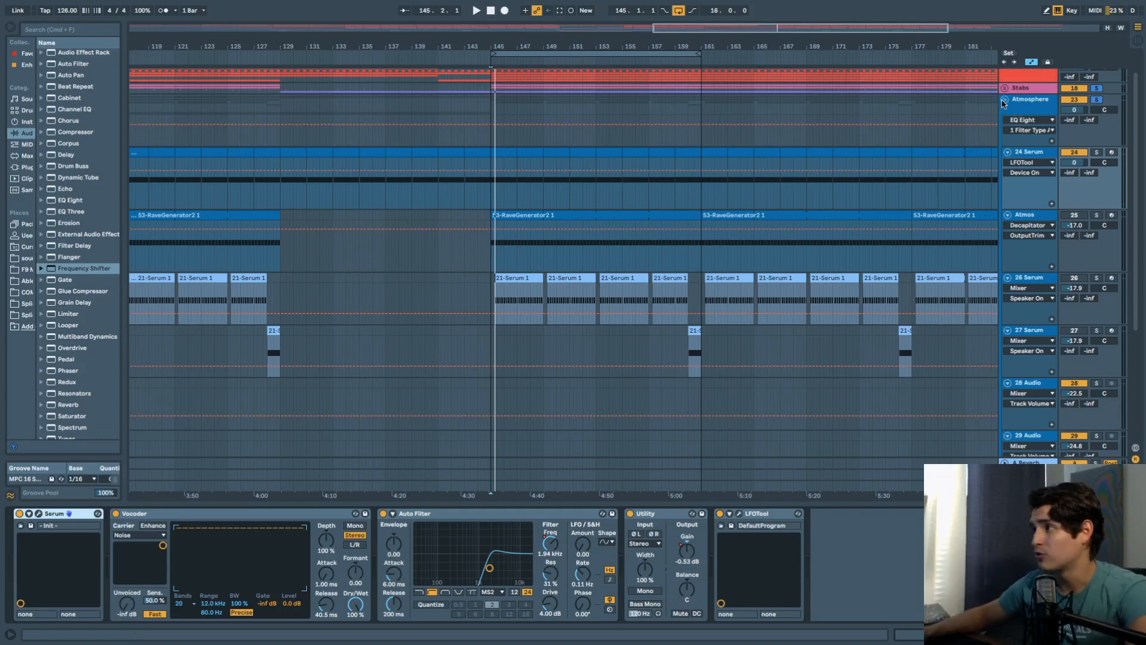
pyautogui.click(1004, 100)
# Unfold the Voice group, solo track 37 and play it from bar 145.
pyautogui.click(1005, 150)
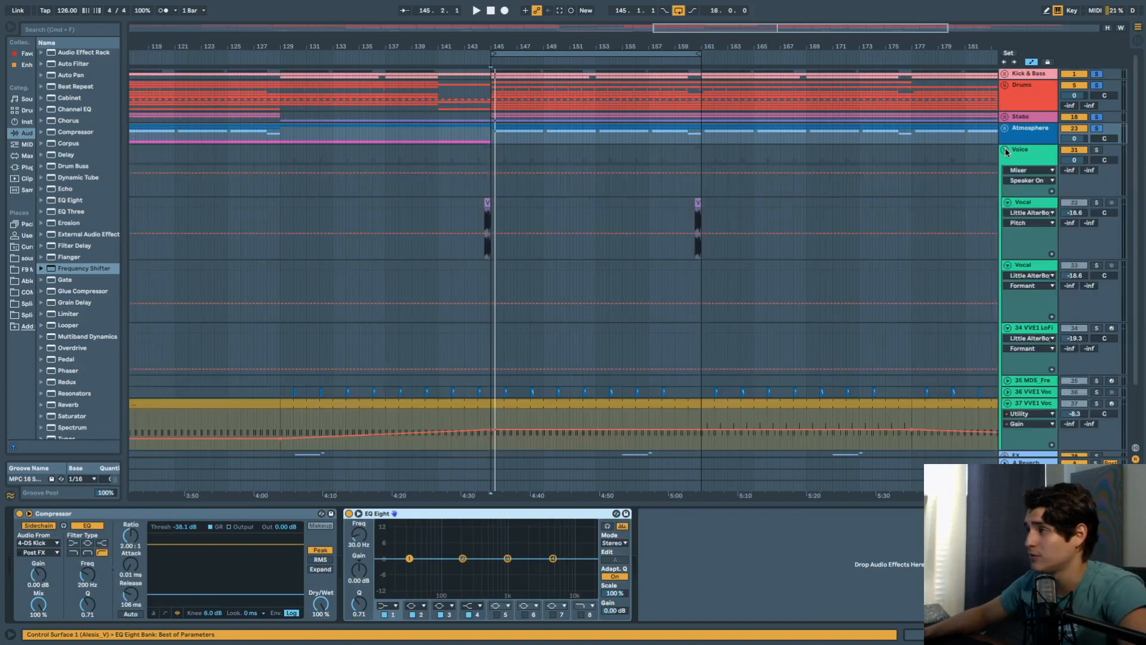
pyautogui.scroll(-3, 1039, 287)
pyautogui.scroll(1, 1014, 323)
pyautogui.scroll(-1, 1012, 337)
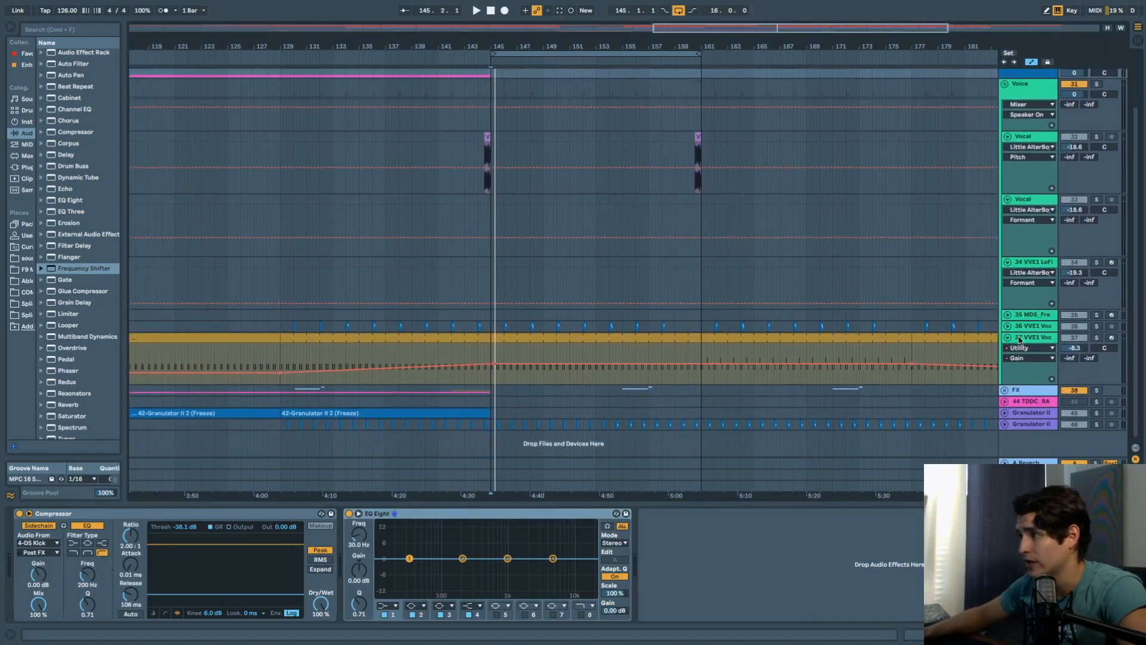
pyautogui.click(1043, 342)
pyautogui.click(1097, 338)
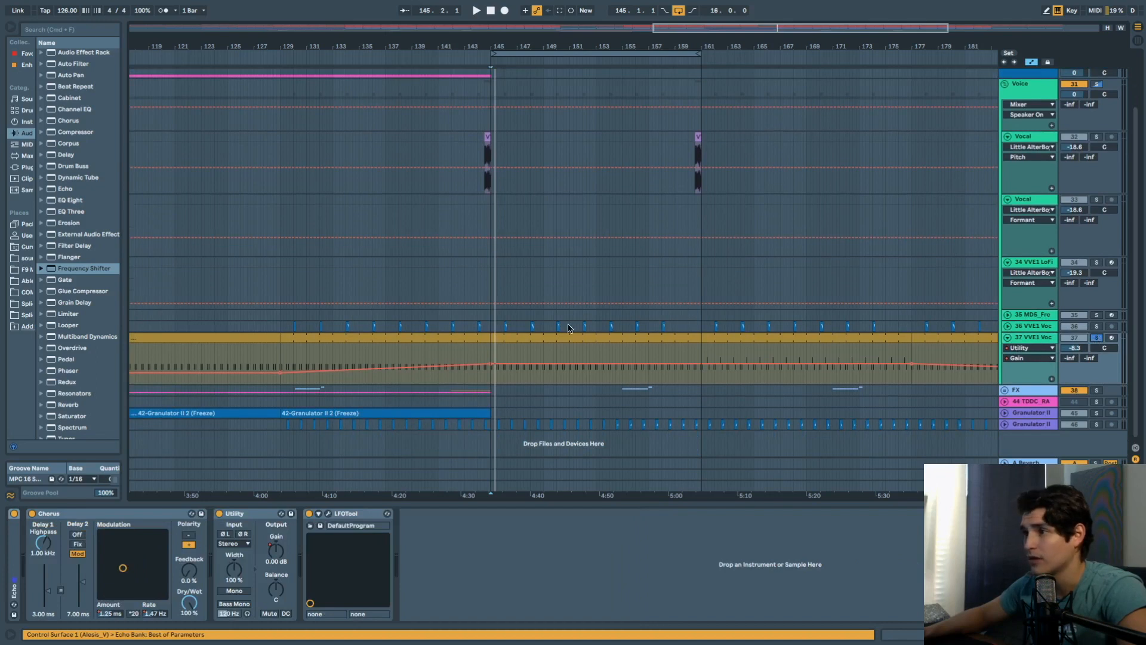
pyautogui.click(492, 352)
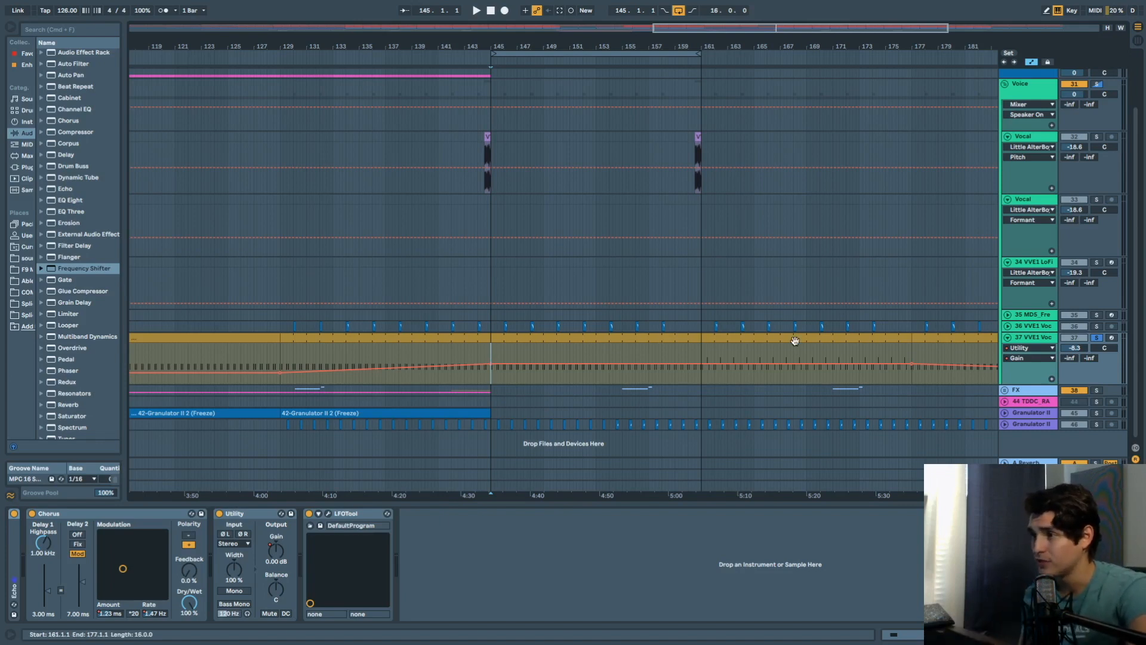
pyautogui.press('space')
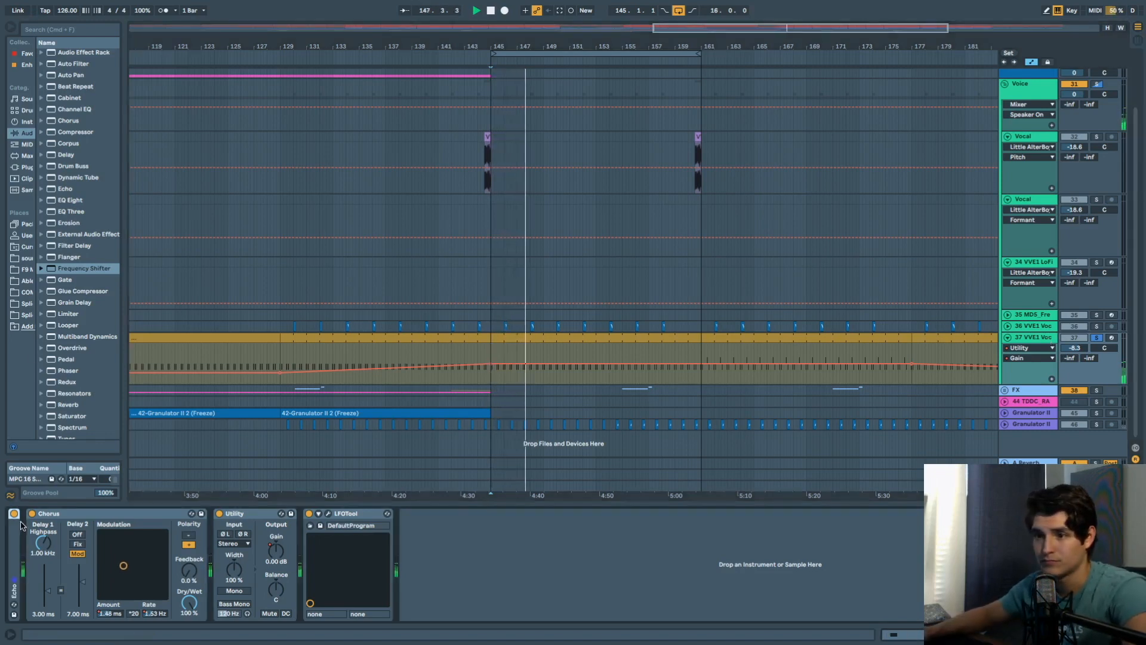
# Unfold the Echo device, view the bar 145–161 clip, then select Echo in the chain.
pyautogui.doubleClick(10, 537)
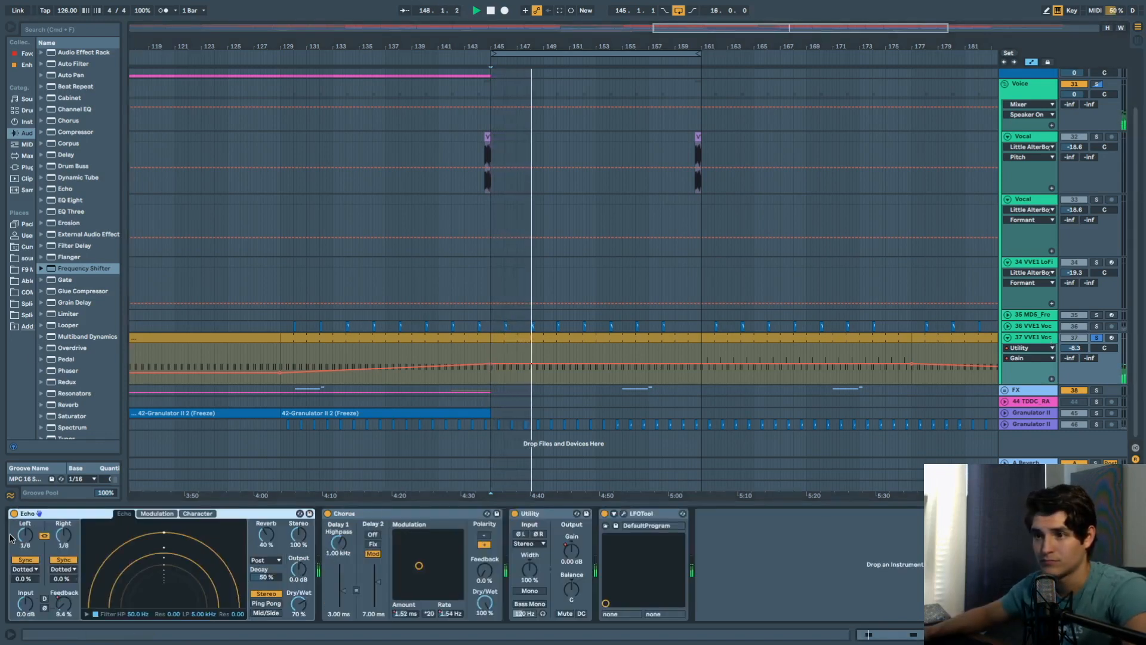
pyautogui.click(543, 337)
pyautogui.doubleClick(543, 338)
pyautogui.hotkey('shift', 'Tab')
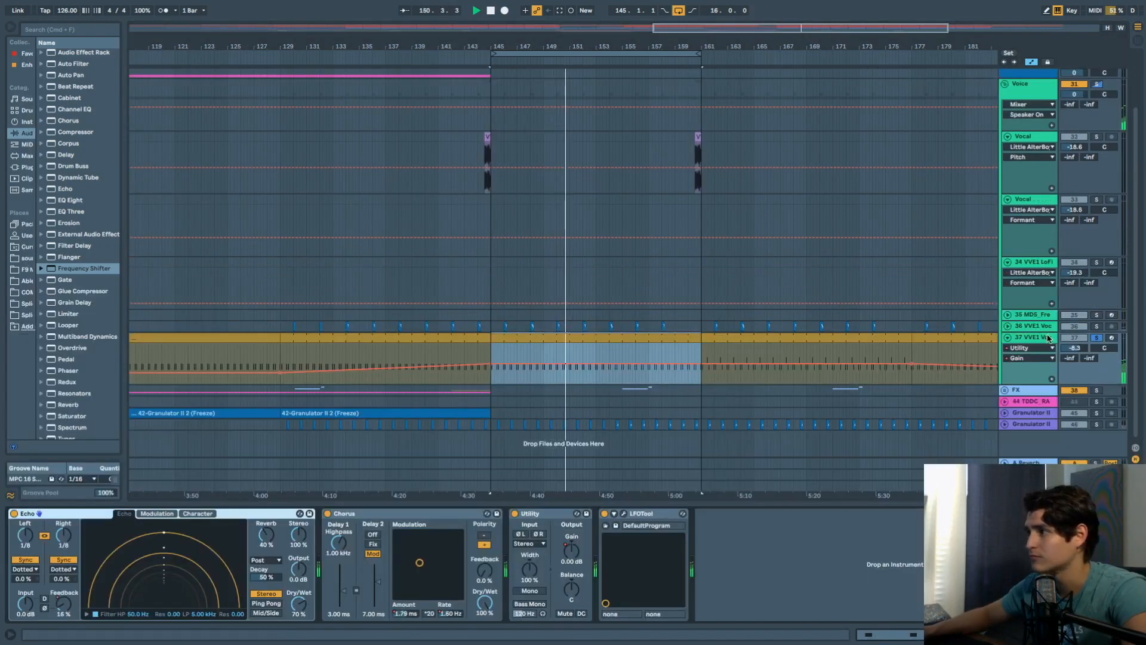
pyautogui.click(89, 514)
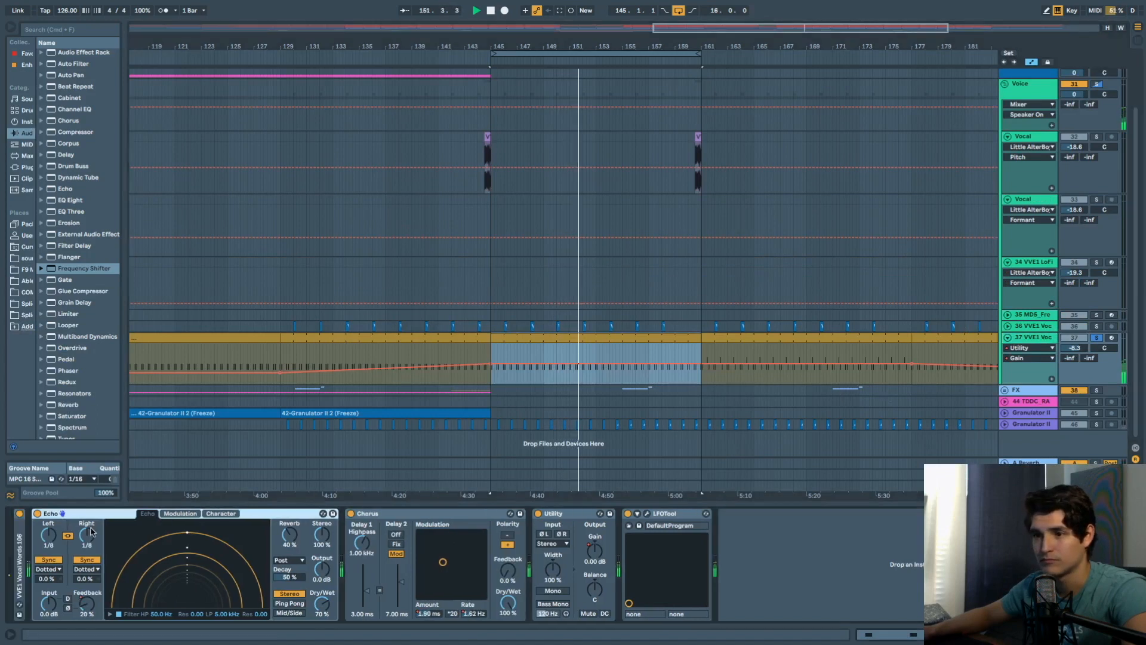
# Unfold the VVE1 Vocal Words 106 sampler, try an earlier sample start, then undo it.
pyautogui.doubleClick(18, 557)
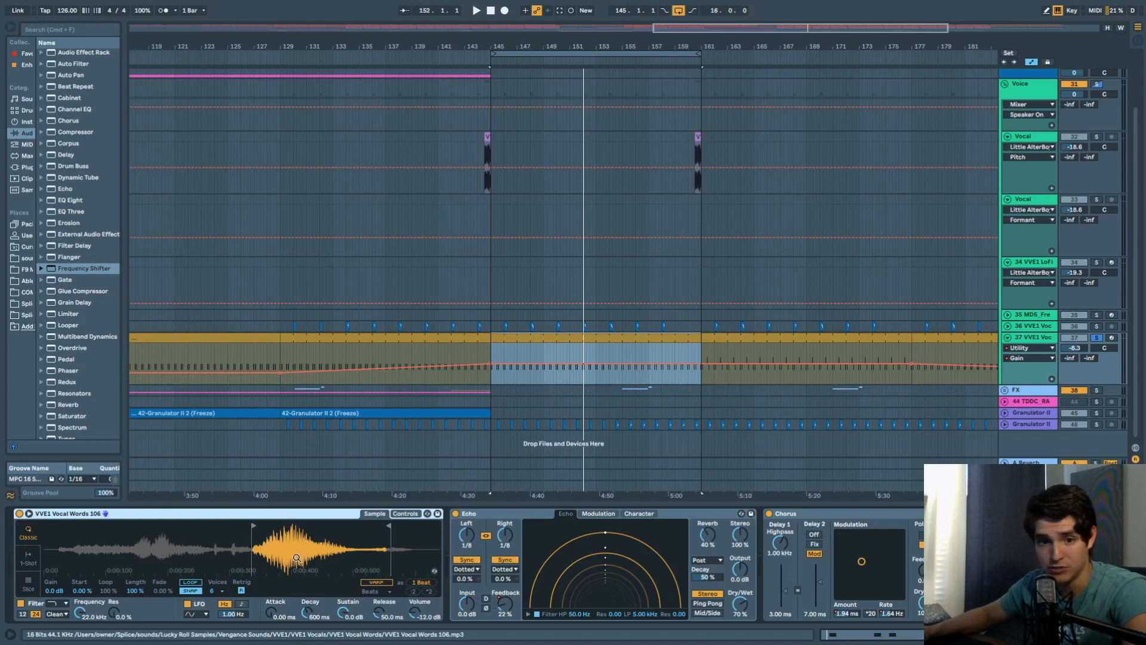
pyautogui.moveTo(254, 526); pyautogui.dragTo(71, 527)
pyautogui.press('space')
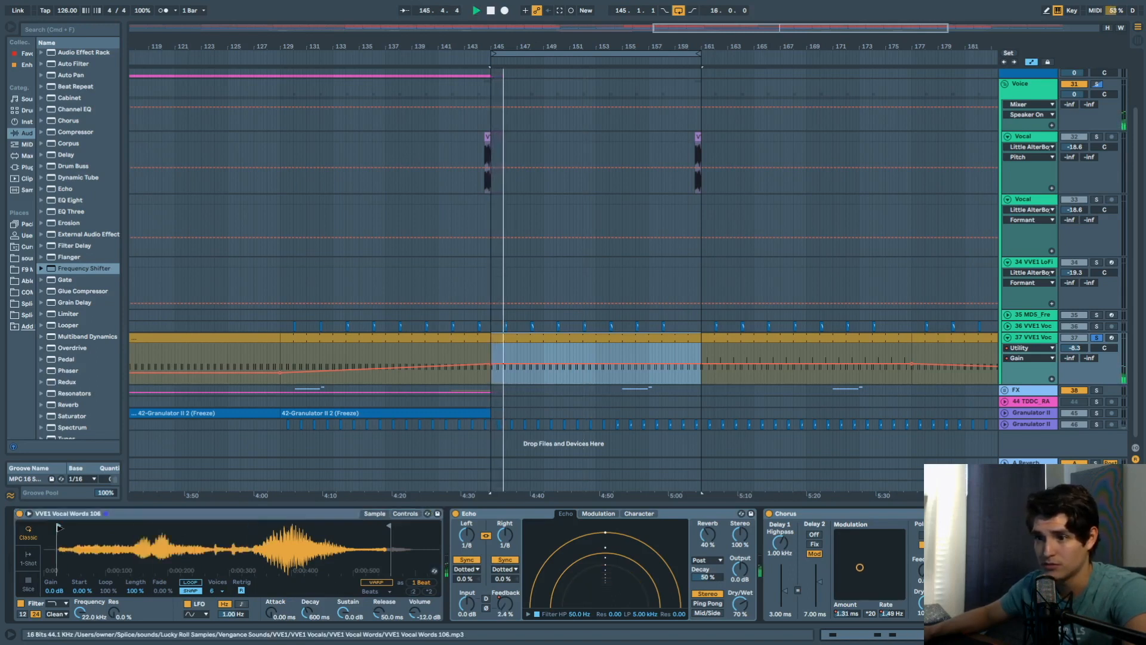
pyautogui.press('space')
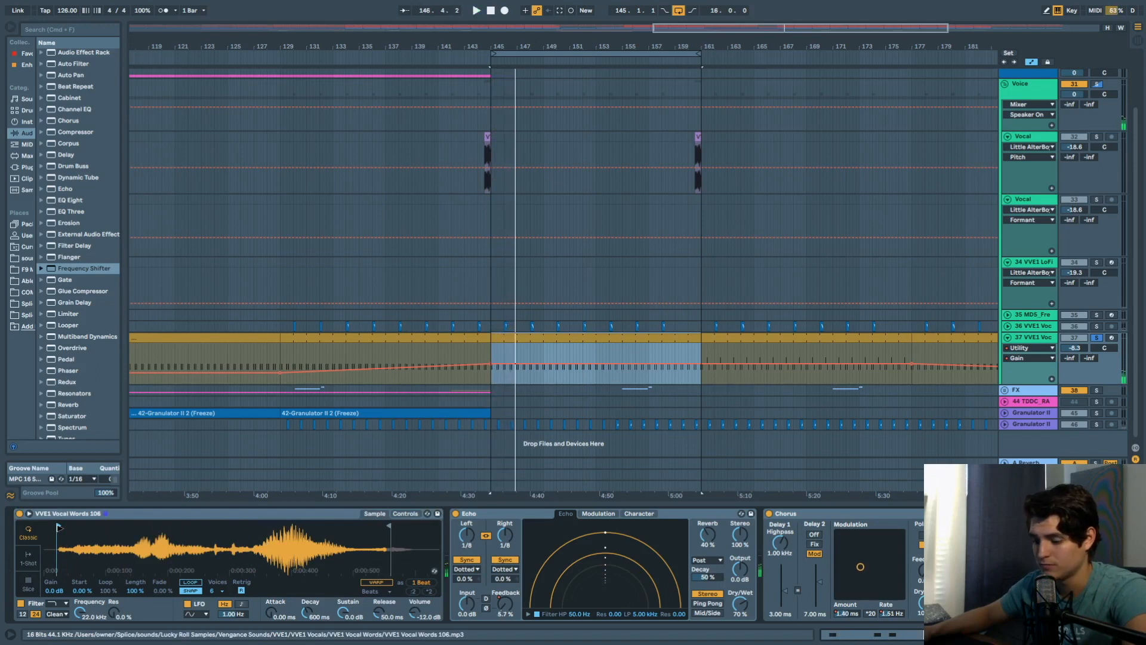
pyautogui.press('super+z')
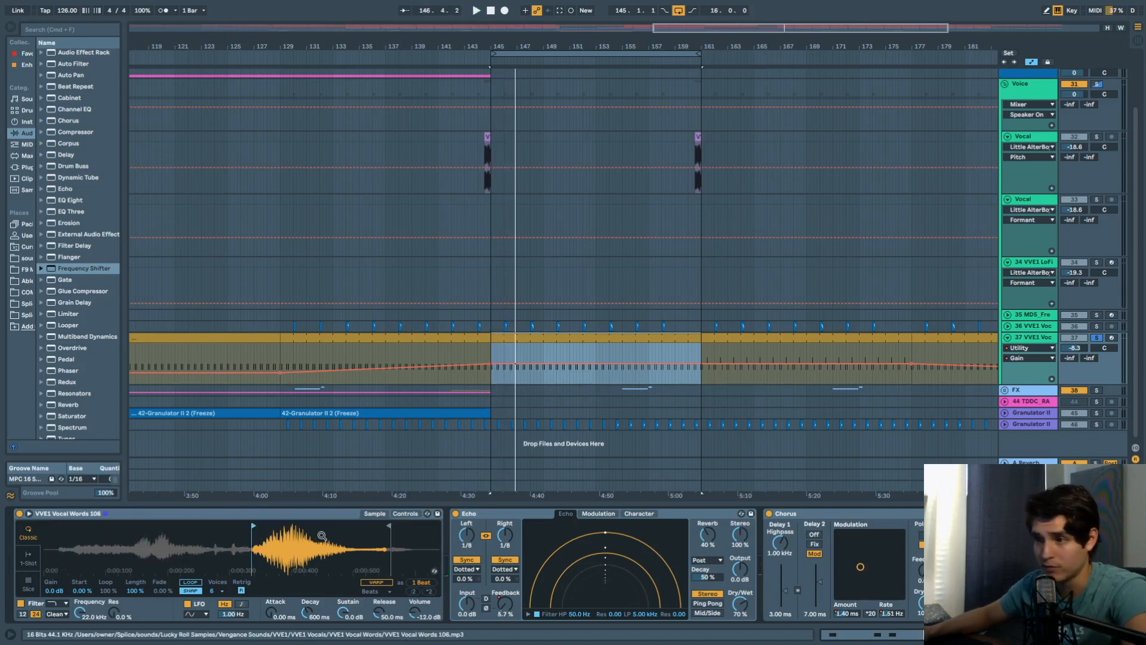
pyautogui.press('space')
pyautogui.press('space')
# Compare the vocal with Echo bypassed during playback, then turn Echo back on.
pyautogui.click(408, 514)
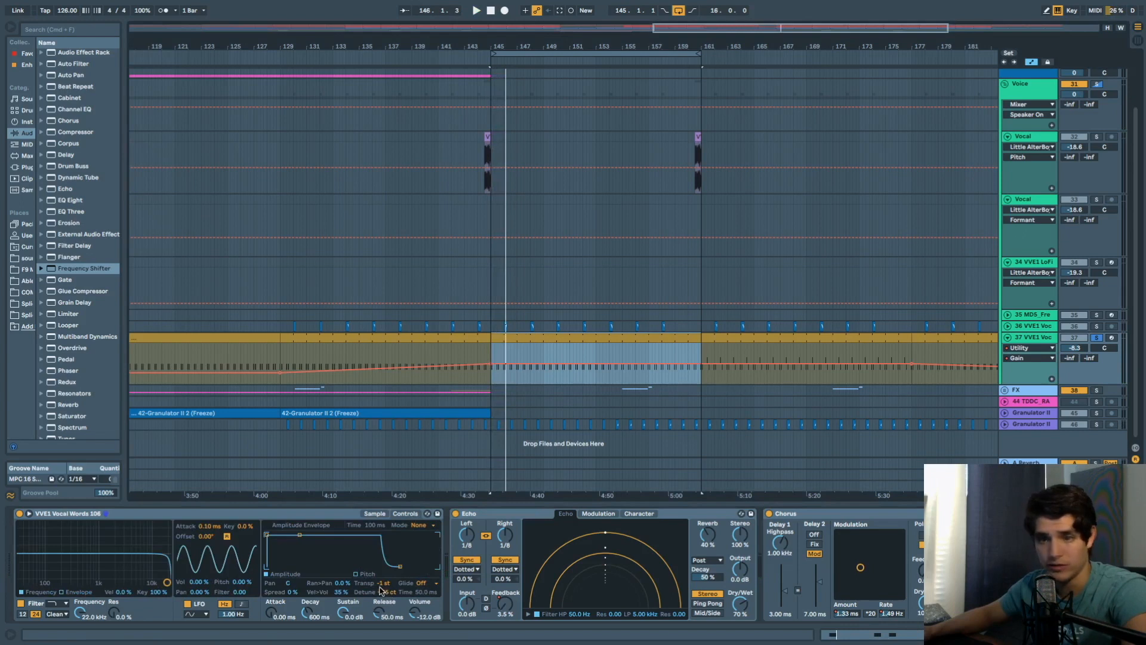
pyautogui.click(375, 514)
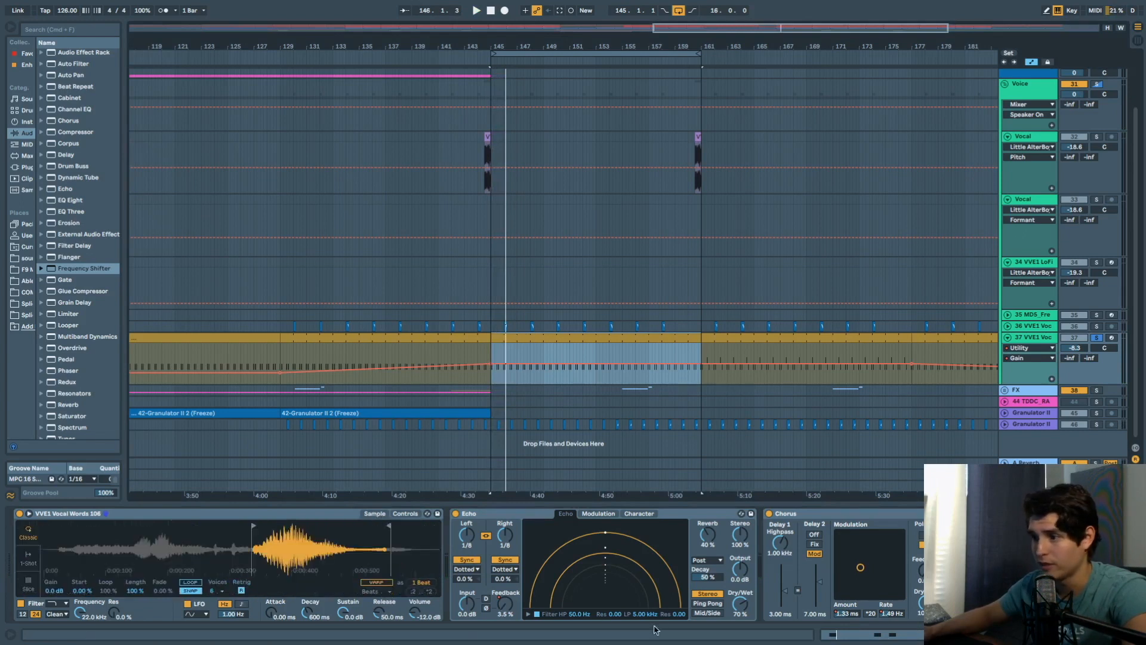
pyautogui.hscroll(2, 576, 609)
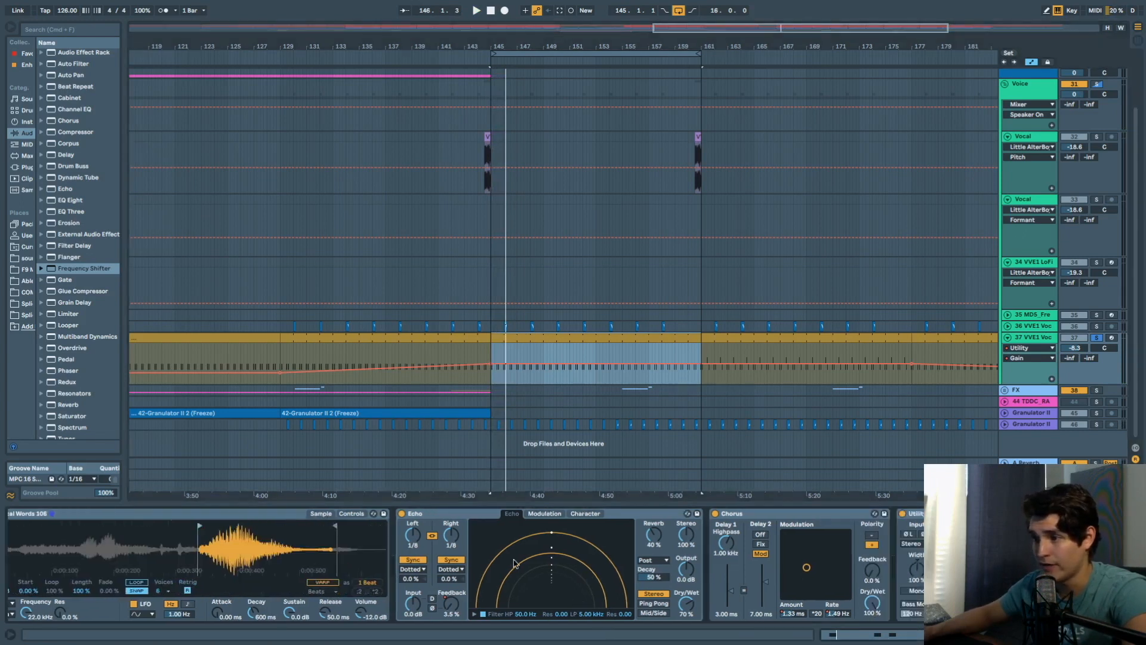
pyautogui.click(401, 514)
pyautogui.press('space')
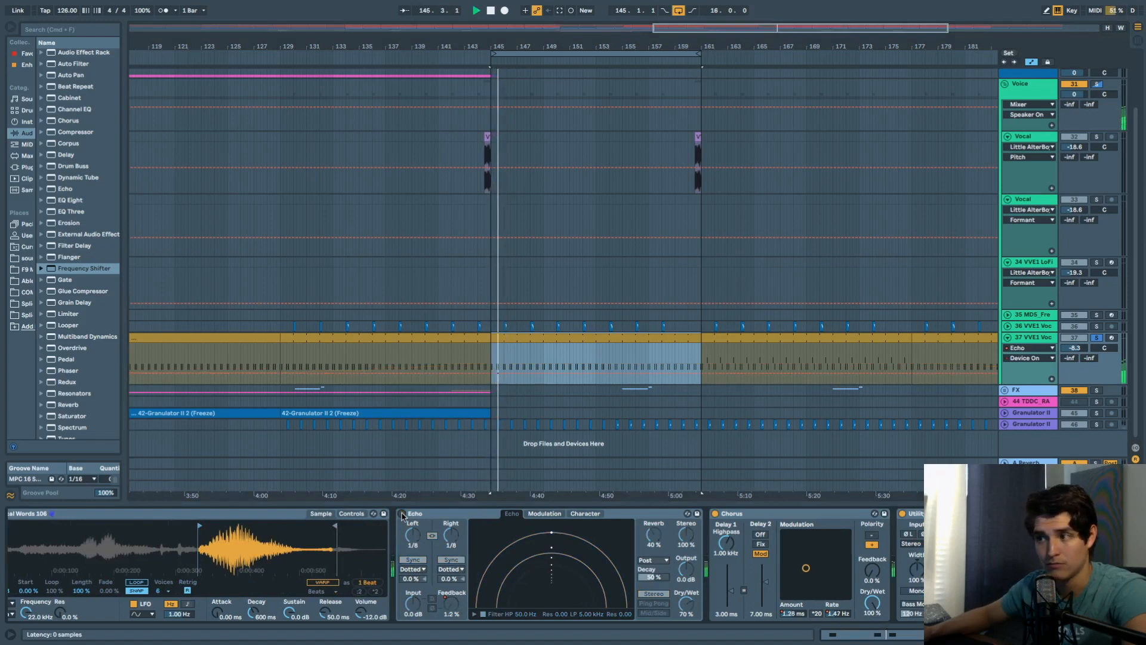
pyautogui.click(402, 514)
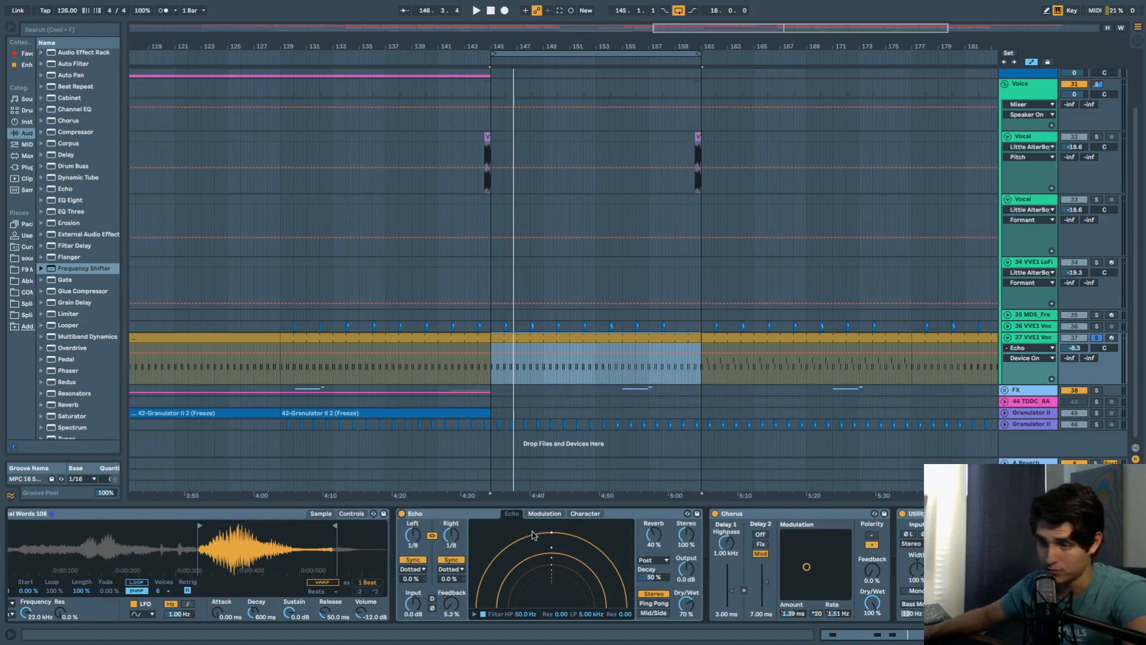
# Compare track 37 with Chorus bypassed, then turn Chorus back on.
pyautogui.click(716, 514)
pyautogui.press('space')
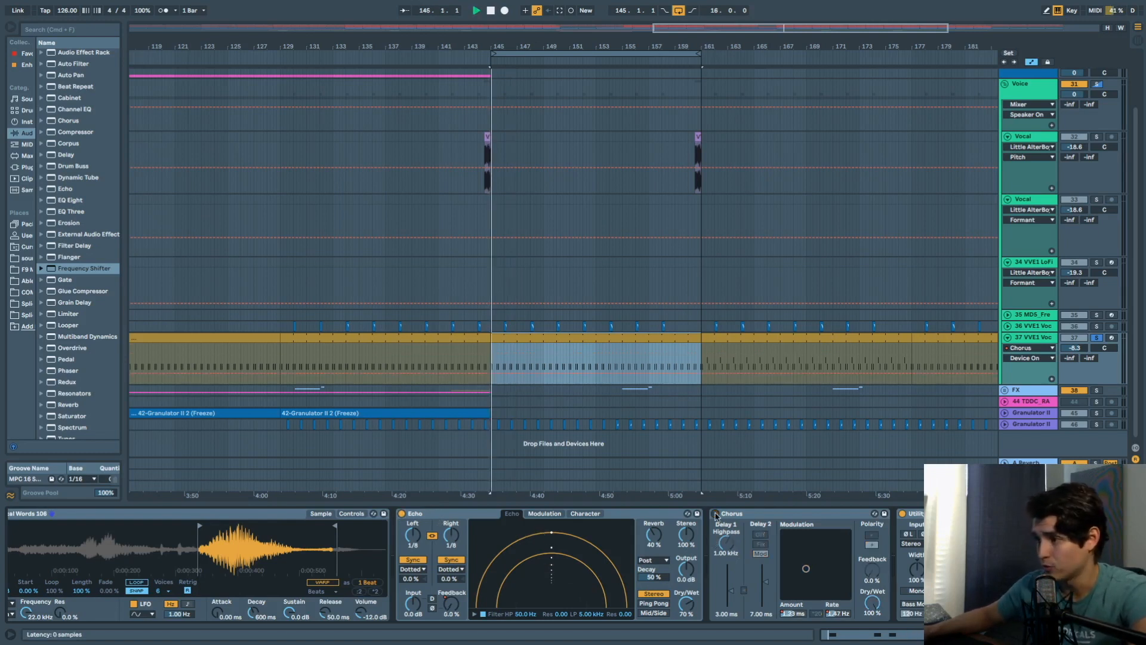
pyautogui.click(716, 514)
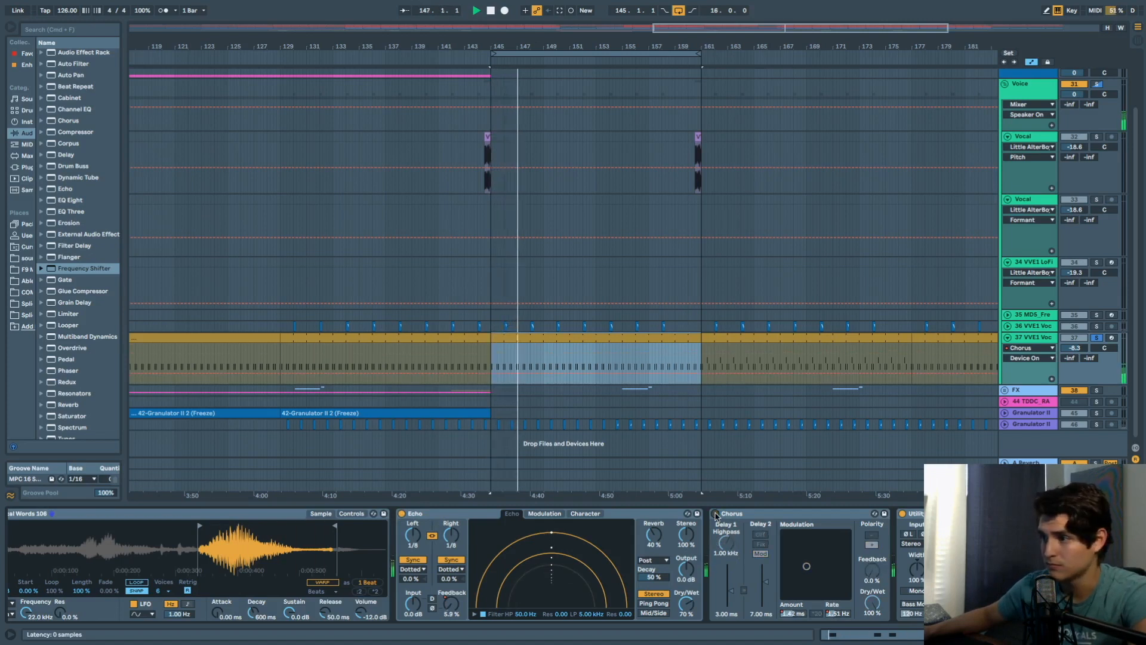
# Show Chorus LFO Amount, then LFO Rate automation on track 37, playing from bar 158.
pyautogui.click(1030, 358)
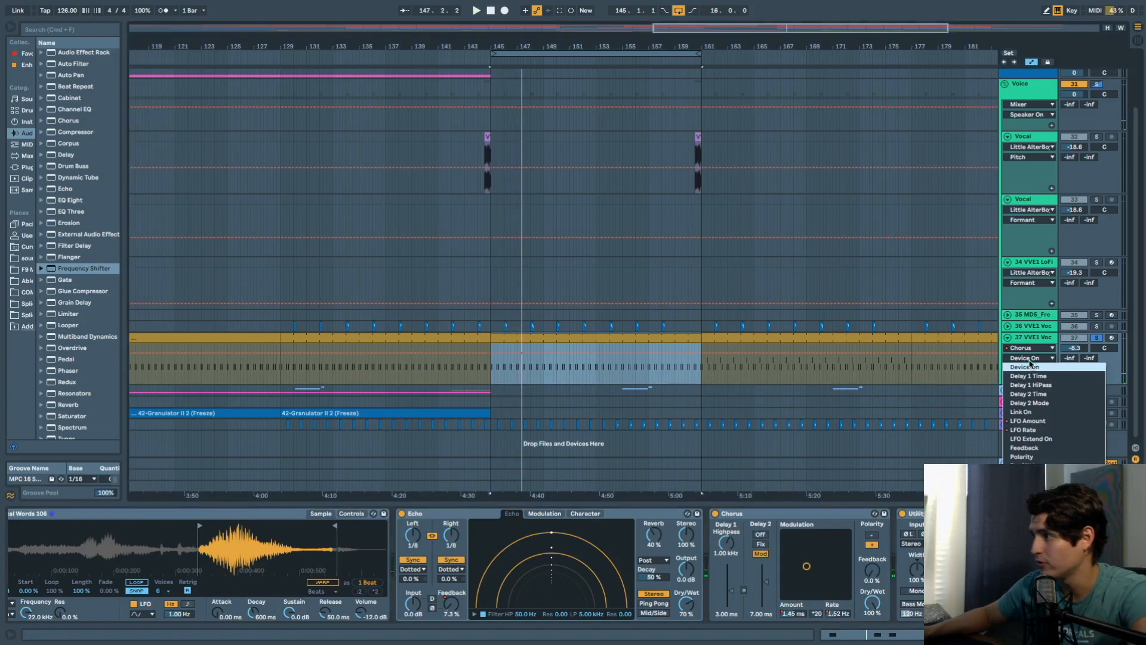
pyautogui.click(1027, 424)
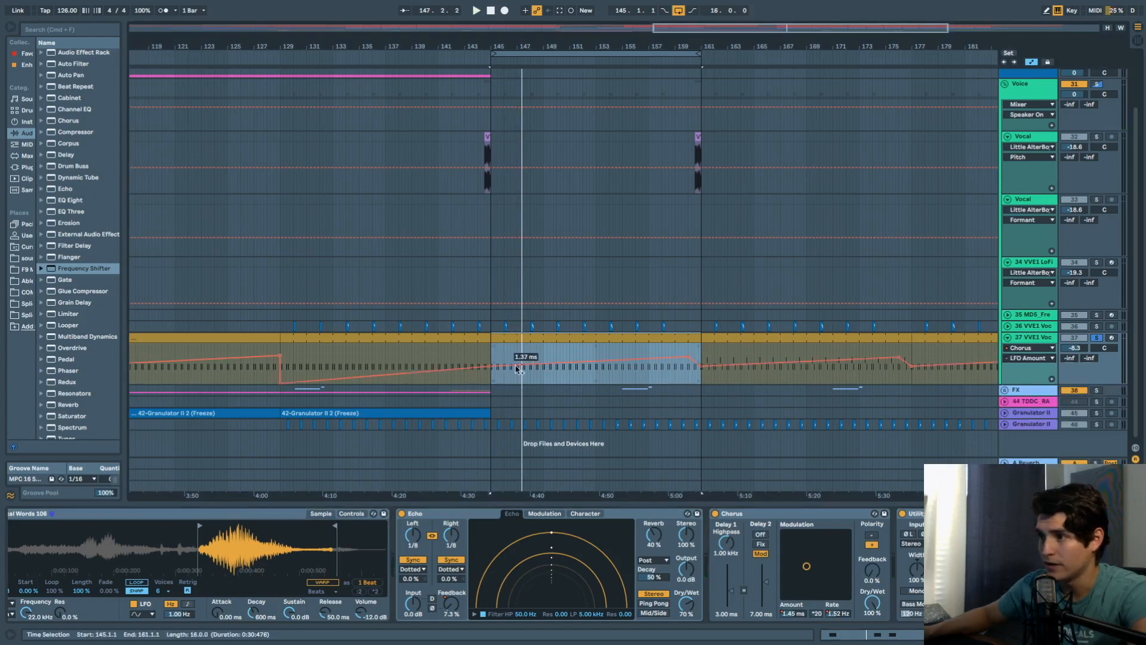
pyautogui.click(662, 352)
pyautogui.press('space')
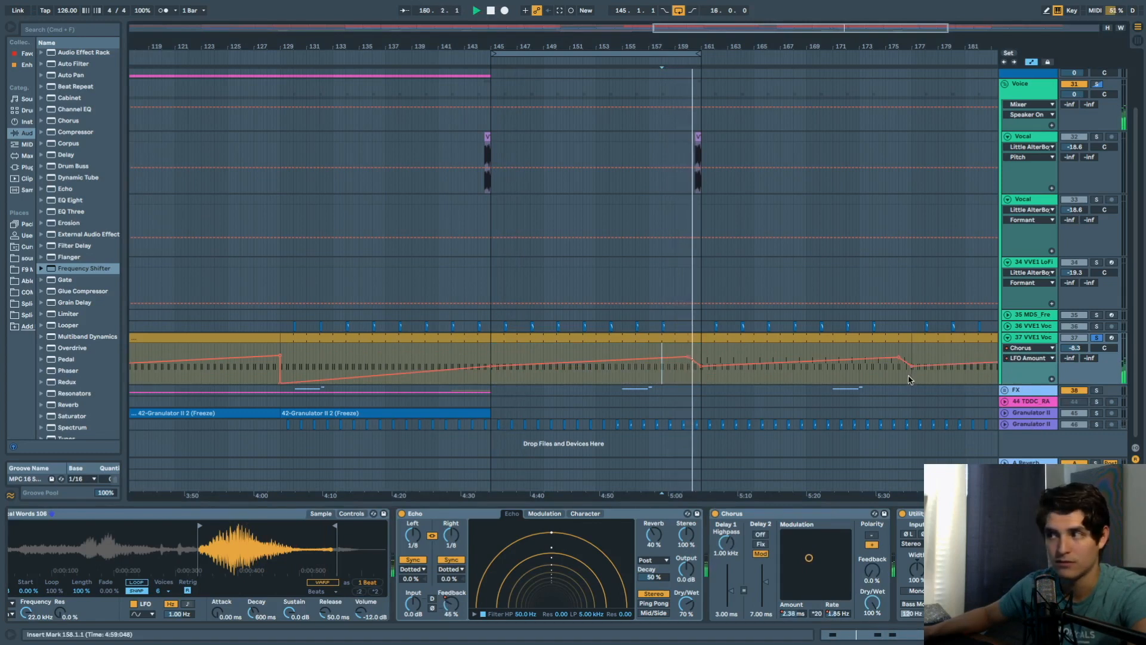
pyautogui.press('space')
pyautogui.click(839, 613)
pyautogui.click(695, 384)
pyautogui.scroll(-5, 791, 379)
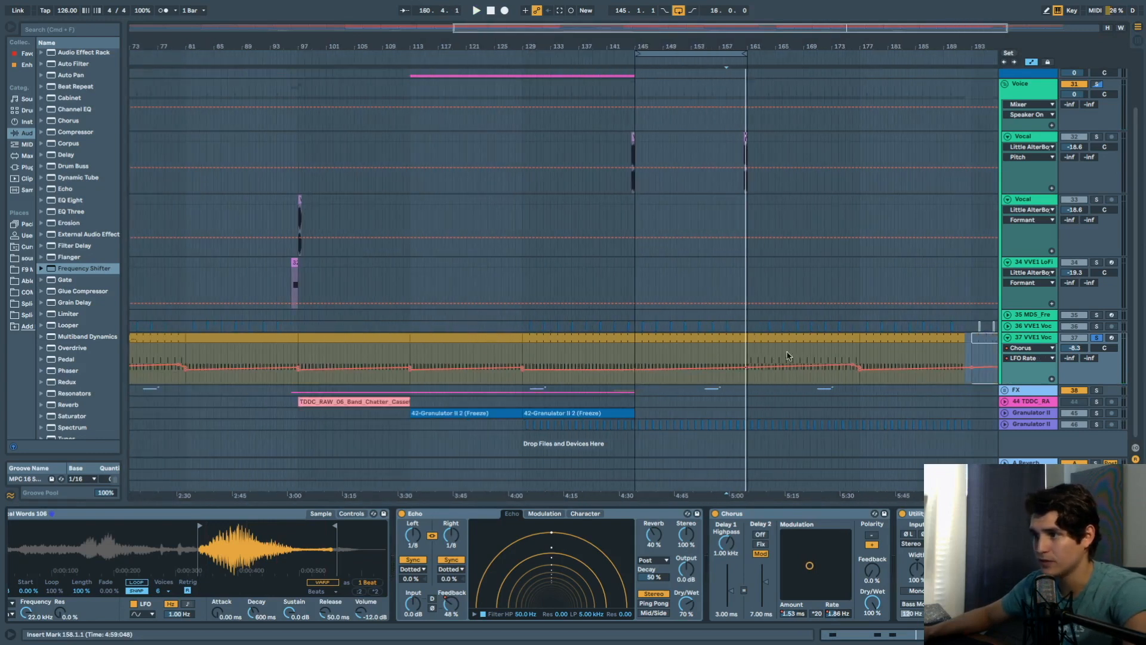
pyautogui.hscroll(3, 731, 358)
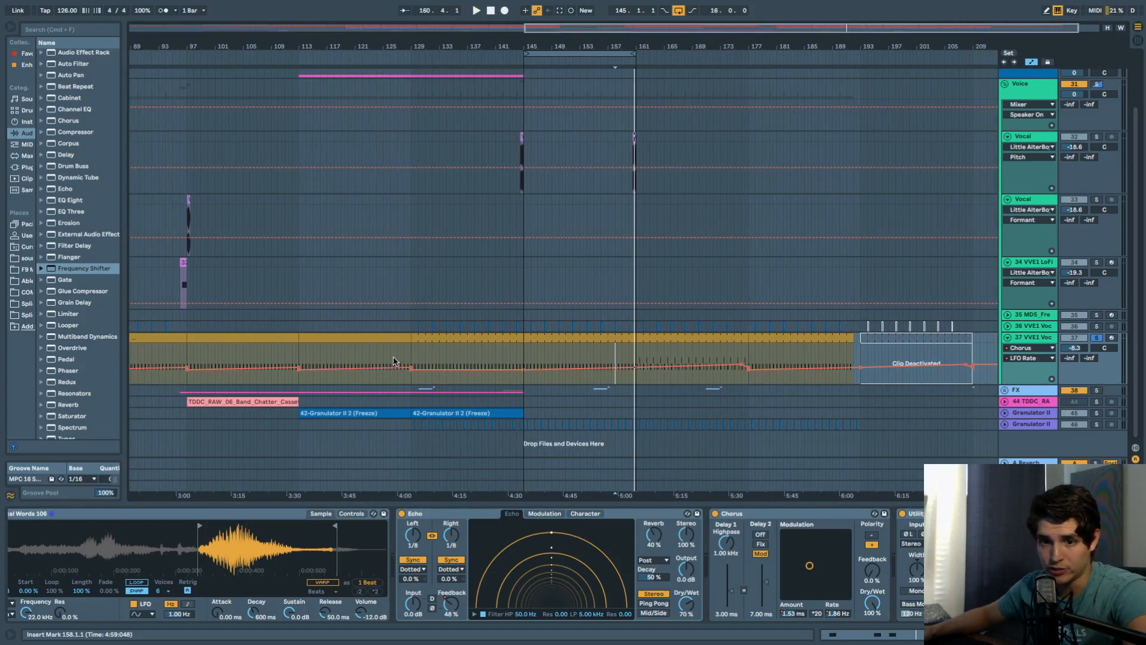
# Unsolo track 37, solo Kick & Bass and Drums, and start playback.
pyautogui.click(1095, 339)
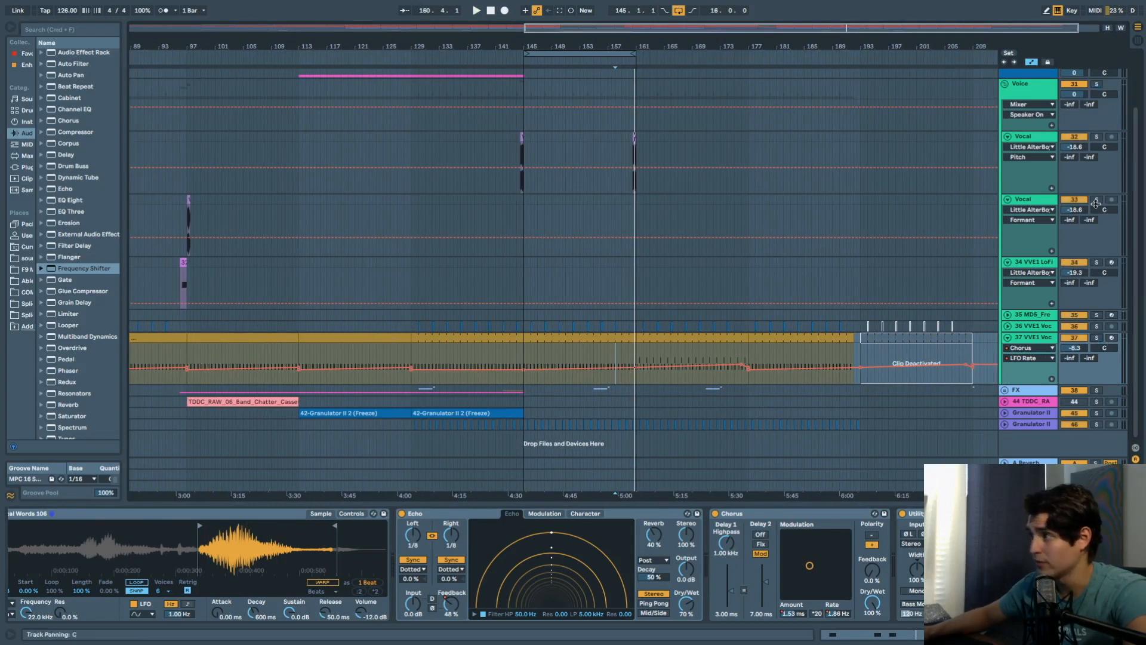
pyautogui.scroll(3, 1101, 156)
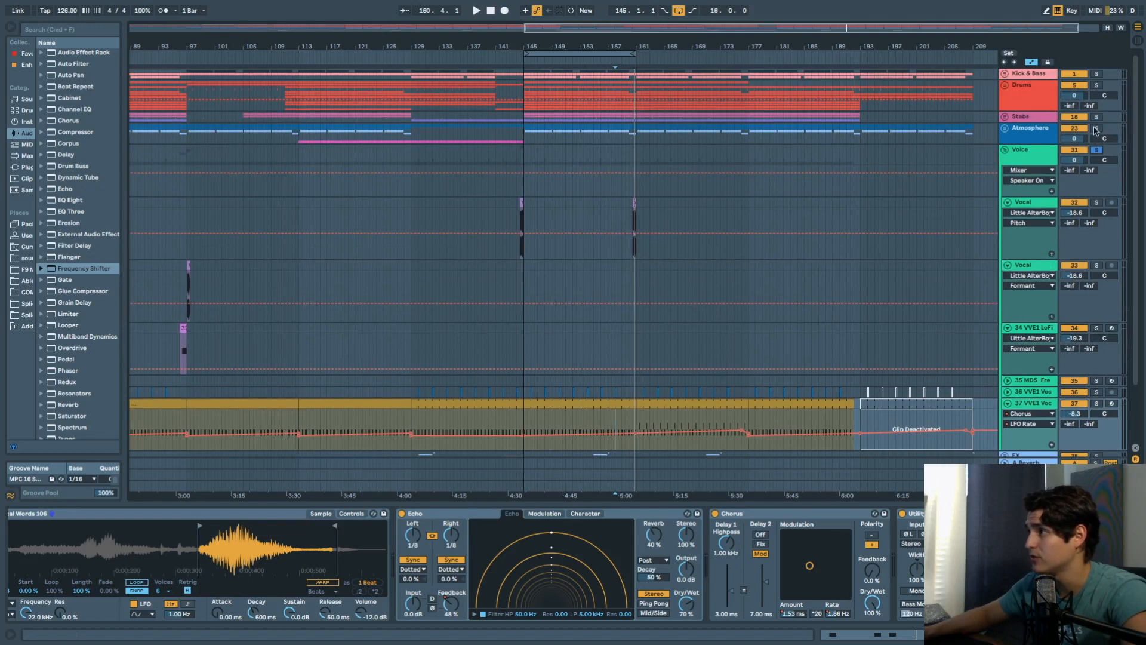
pyautogui.click(1095, 85)
pyautogui.press('space')
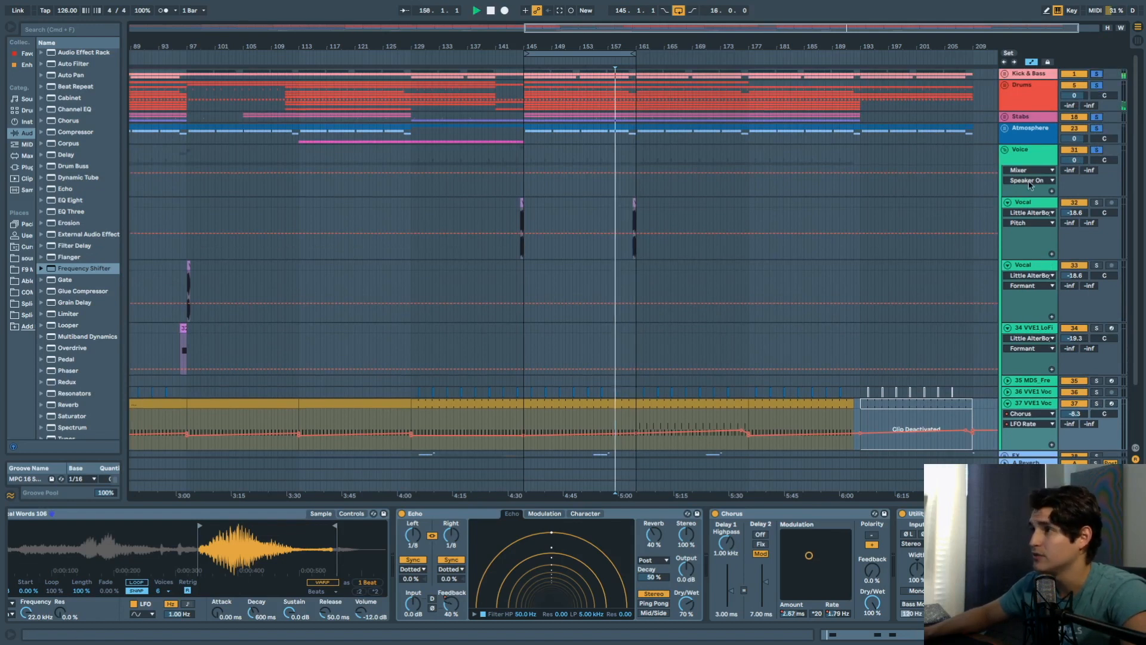
# Fold track 37 VVE1 Voc and show the second Vocal track's Compressor-to-Echo chain.
pyautogui.click(523, 185)
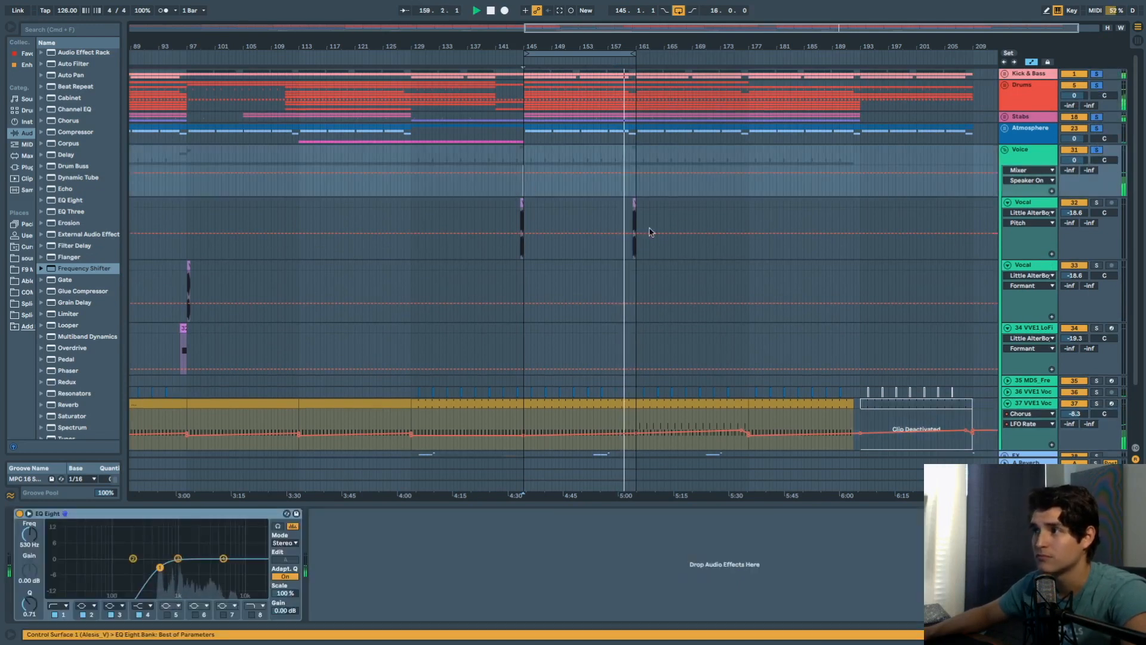
pyautogui.scroll(-3, 700, 245)
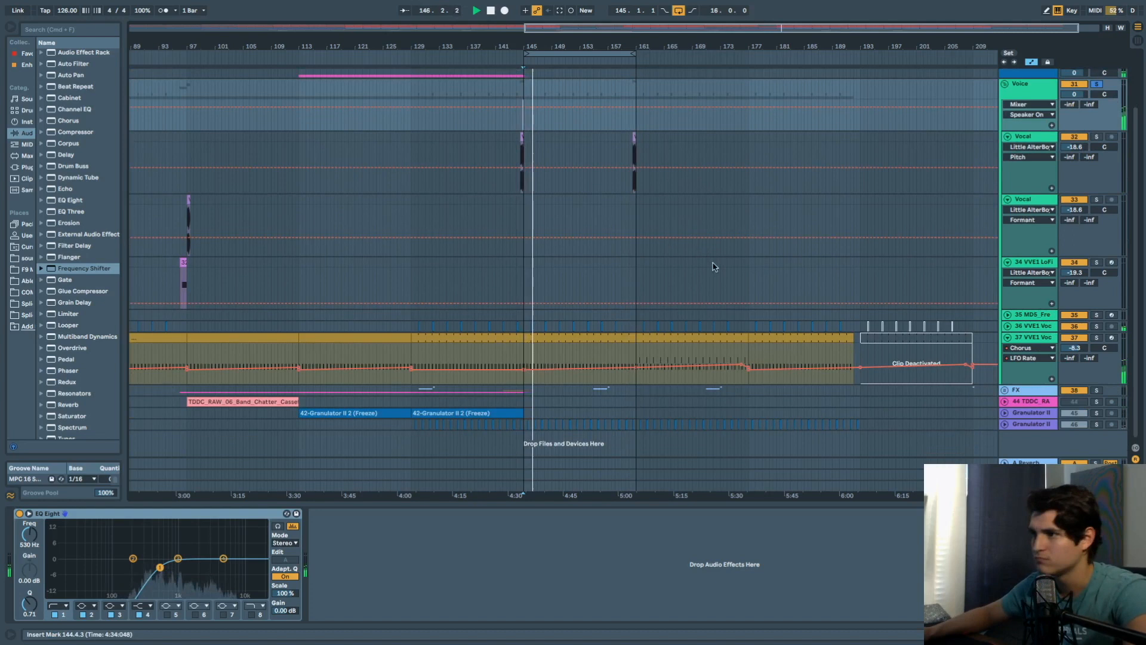
pyautogui.click(1008, 337)
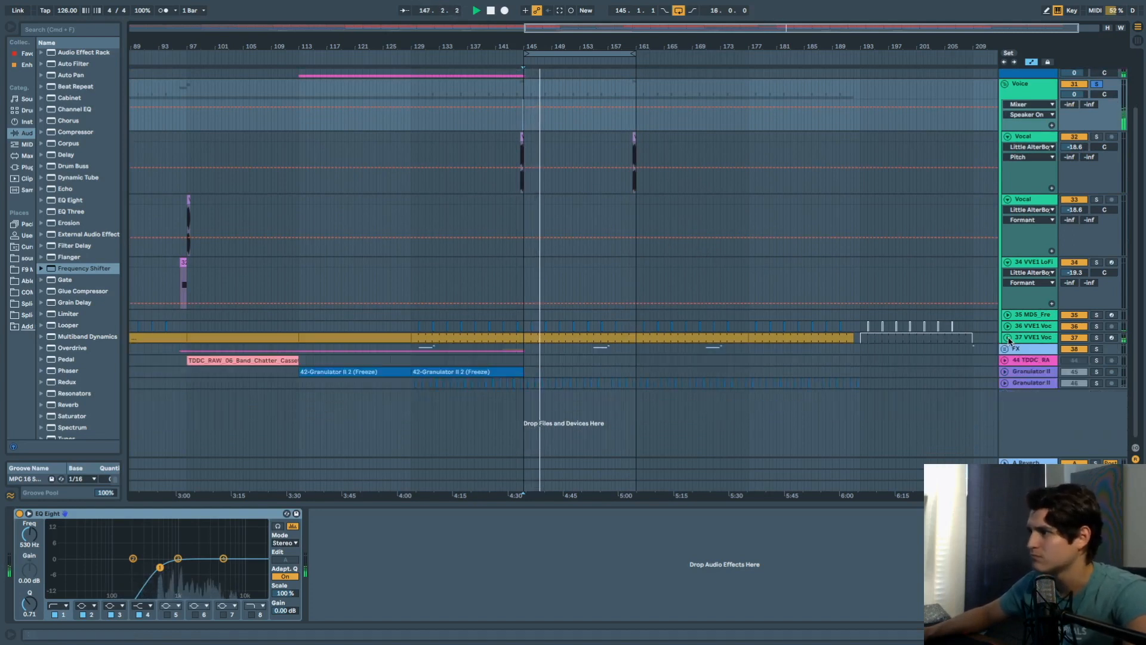
pyautogui.scroll(3, 930, 236)
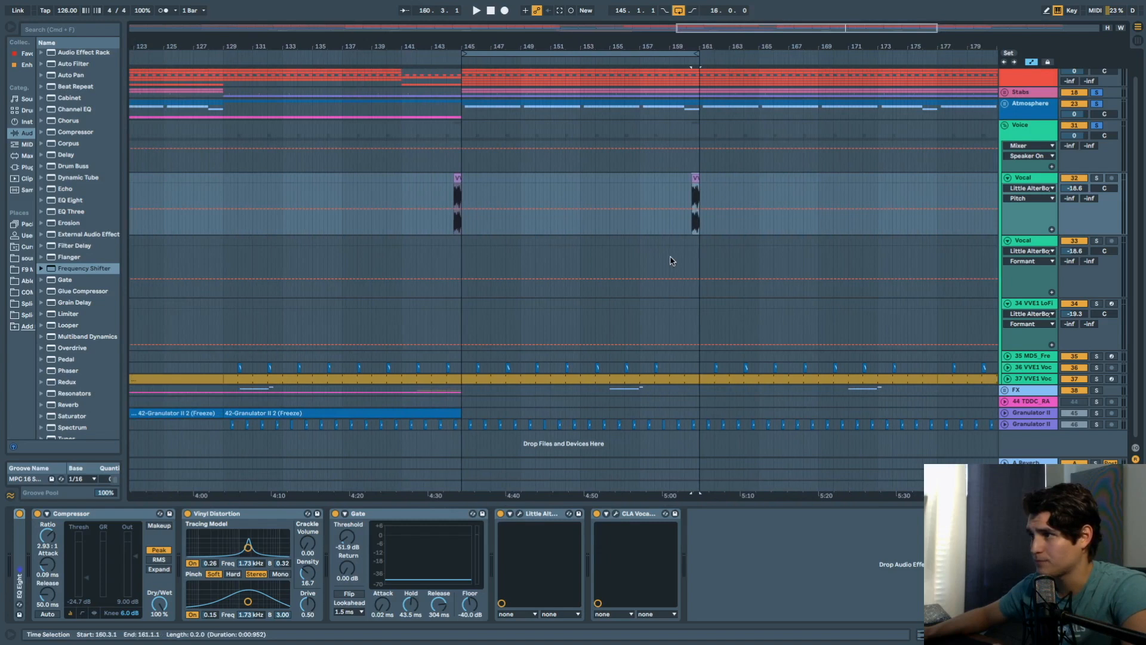
pyautogui.click(672, 248)
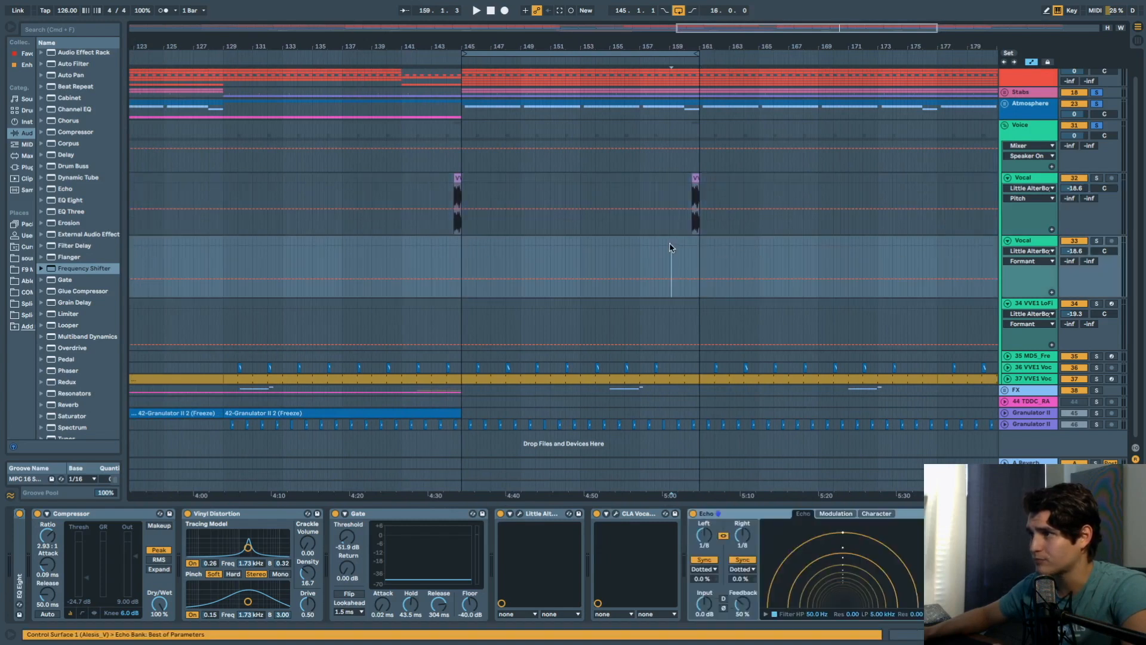
# View the small Vocal clip's waveform, fold the Voice group, and set start at 144.4.3.
pyautogui.doubleClick(693, 180)
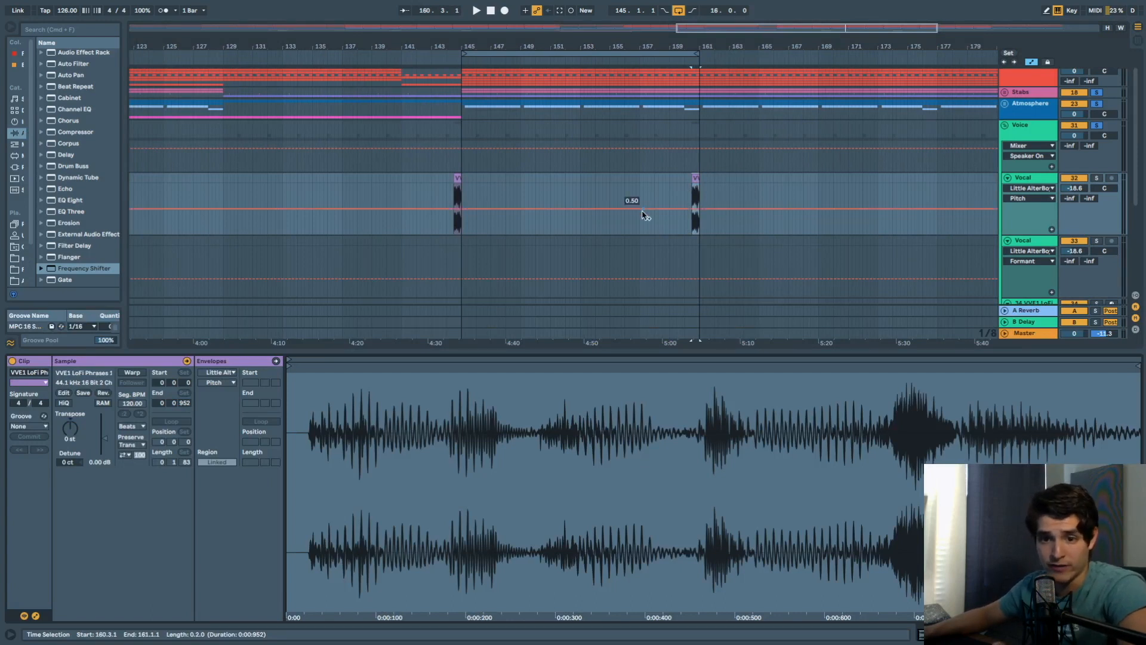
pyautogui.scroll(-5, 663, 213)
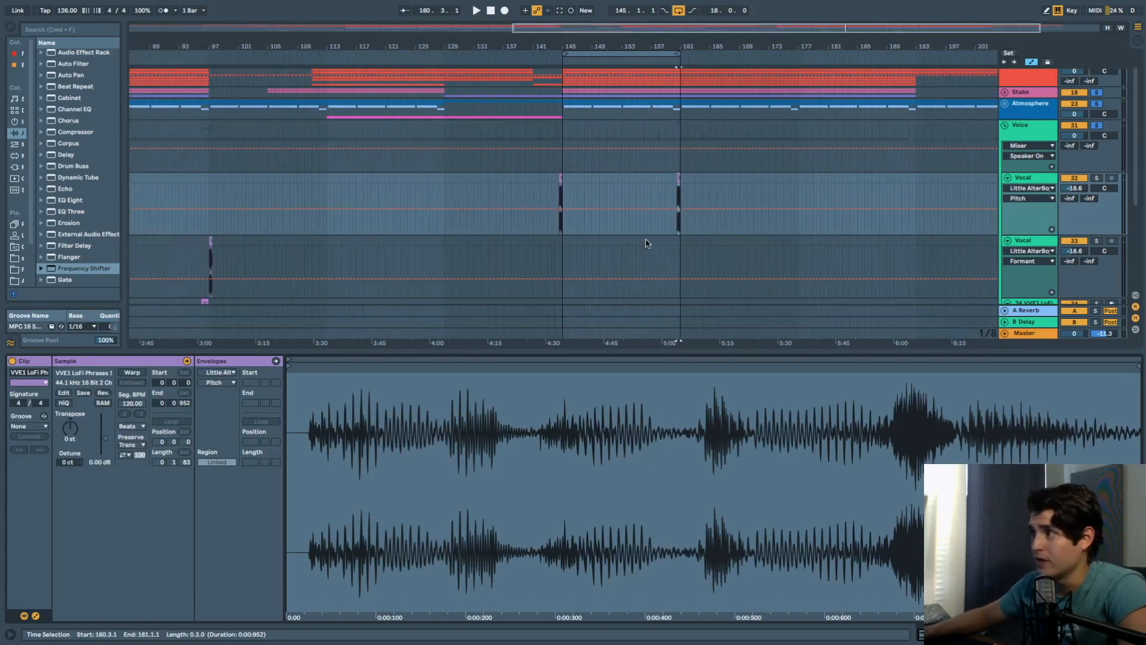
pyautogui.click(1004, 126)
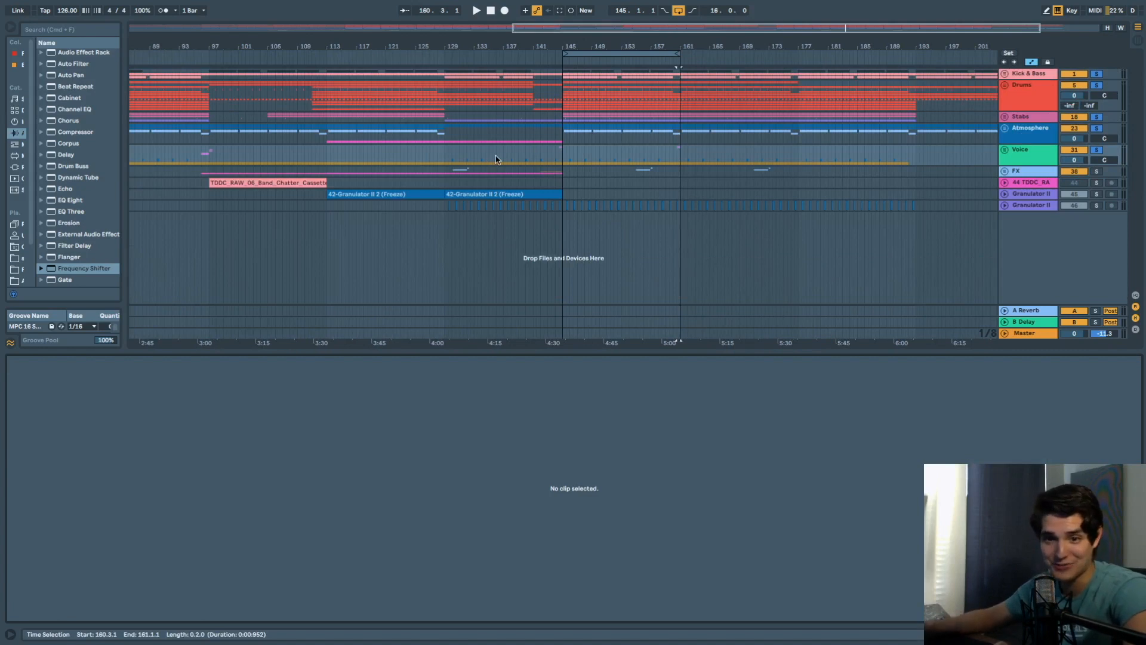
pyautogui.click(563, 160)
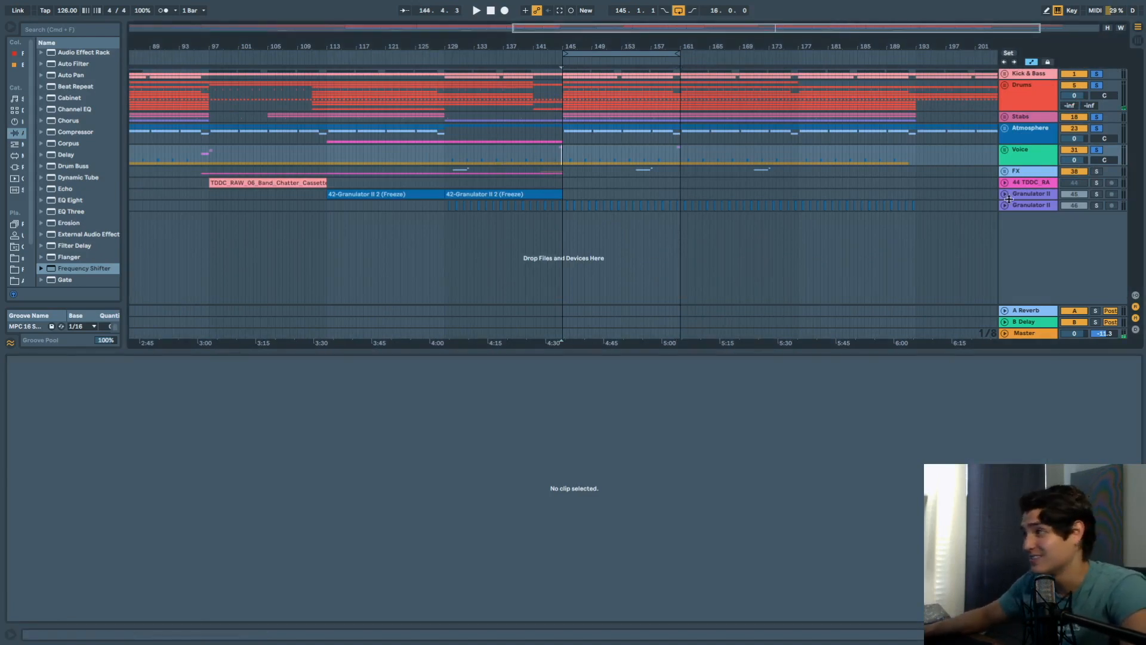
# Solo and unfold Granulator II track 46 to audition it, then unsolo it.
pyautogui.press('space')
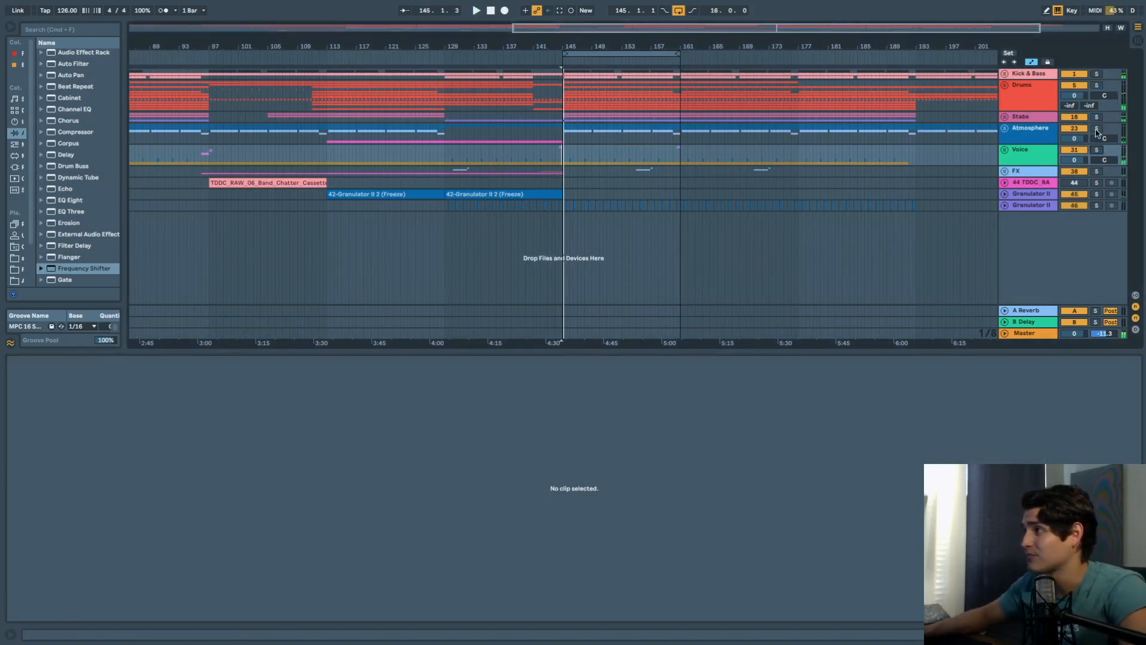
pyautogui.click(1097, 206)
pyautogui.click(1005, 206)
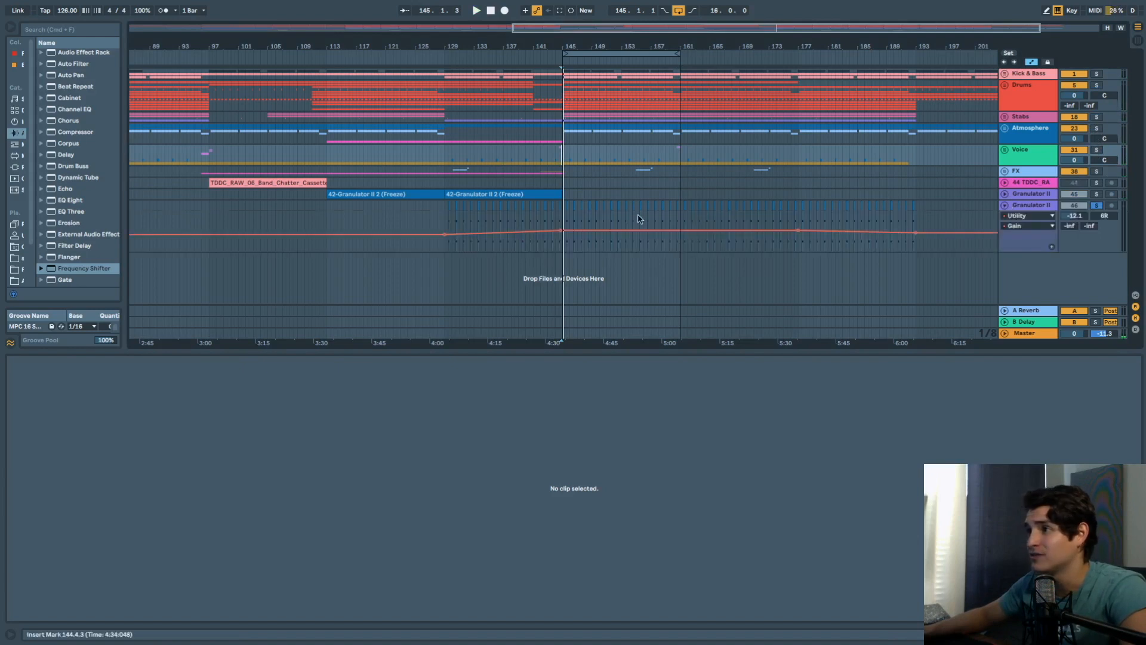
pyautogui.scroll(6, 577, 217)
pyautogui.click(512, 206)
pyautogui.press('space')
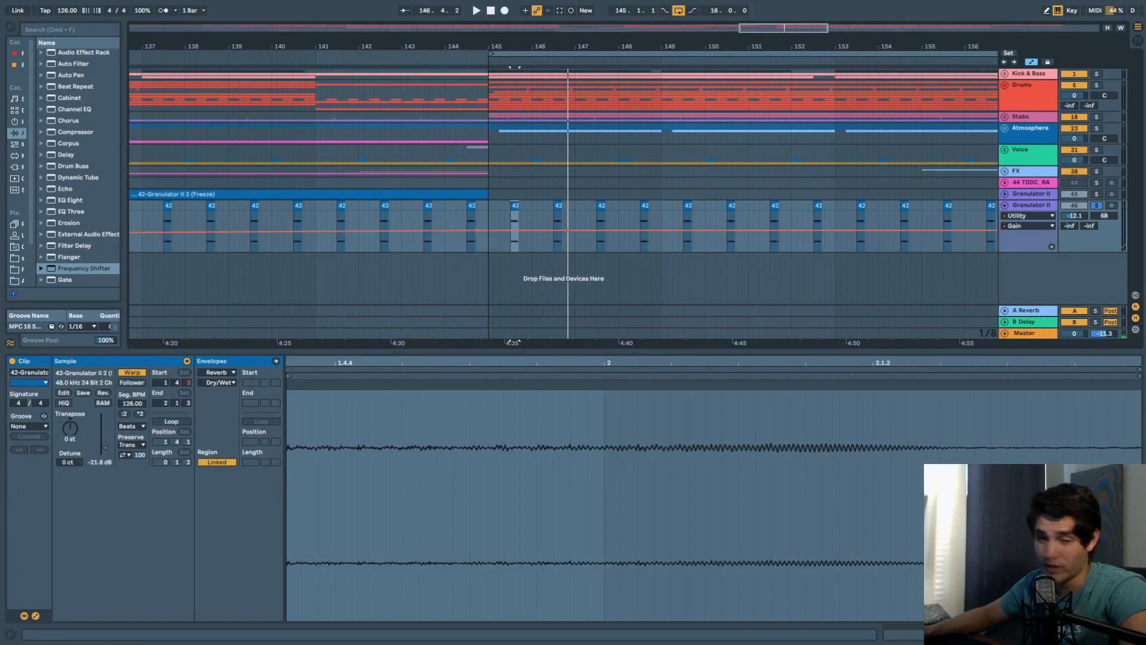
pyautogui.click(1097, 206)
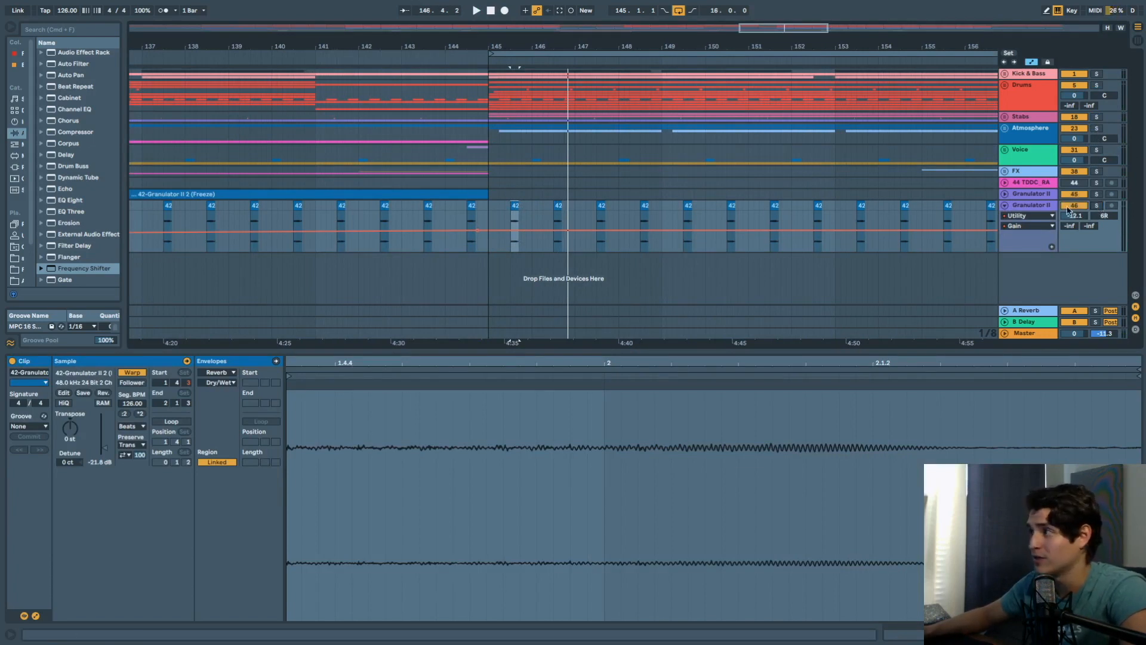
pyautogui.hscroll(-3, 287, 168)
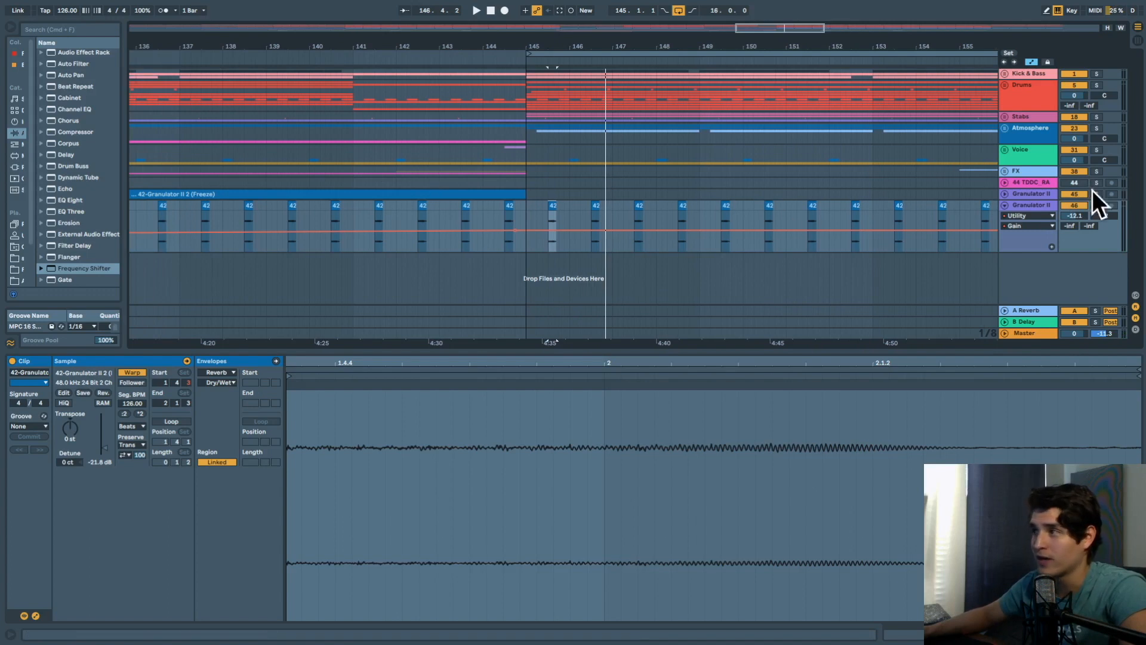
# Unfold Granulator II track 45, solo it, play from bar 136 and show its devices.
pyautogui.click(1005, 194)
pyautogui.hscroll(-15, 378, 206)
pyautogui.click(396, 206)
pyautogui.click(435, 206)
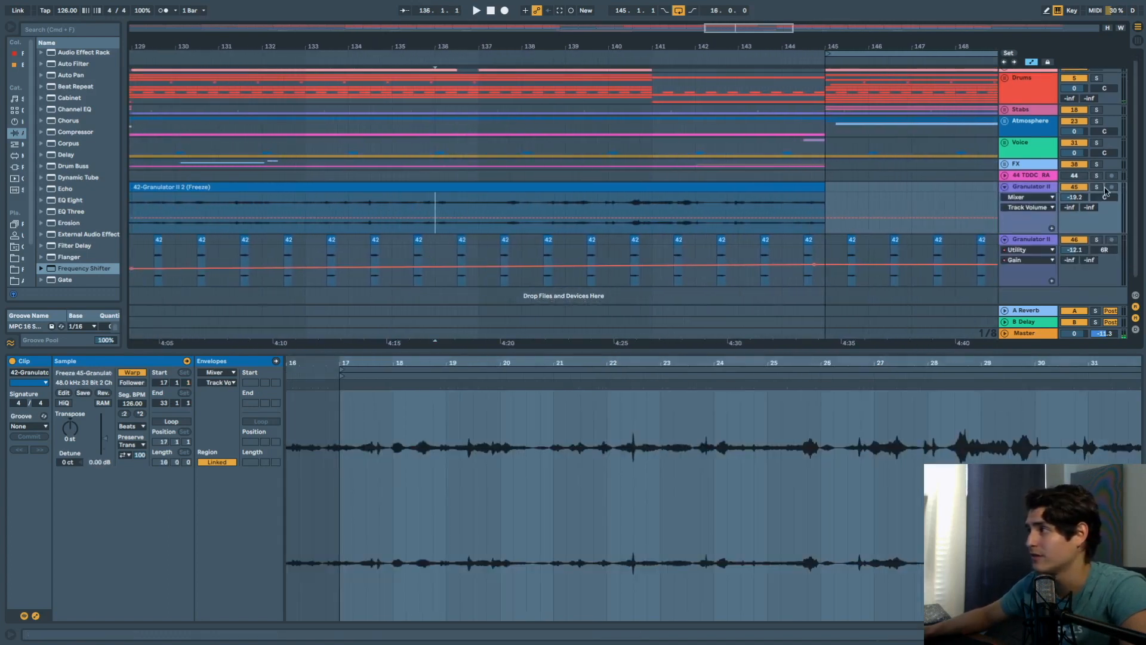
pyautogui.click(1096, 188)
pyautogui.press('space')
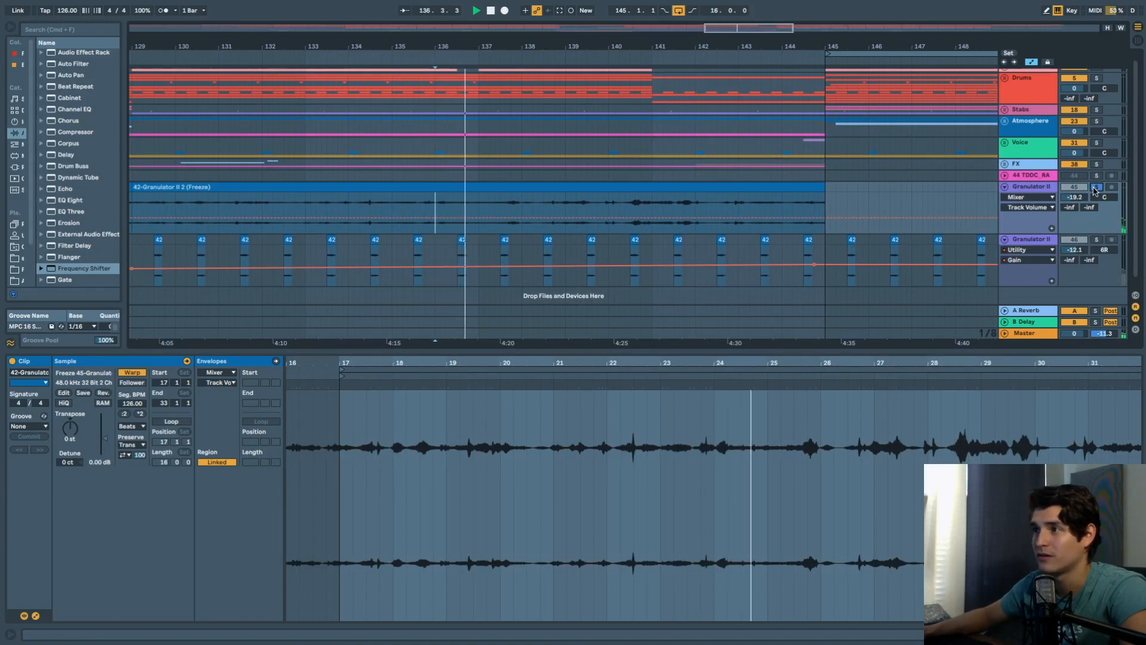
pyautogui.press('space')
pyautogui.doubleClick(1036, 187)
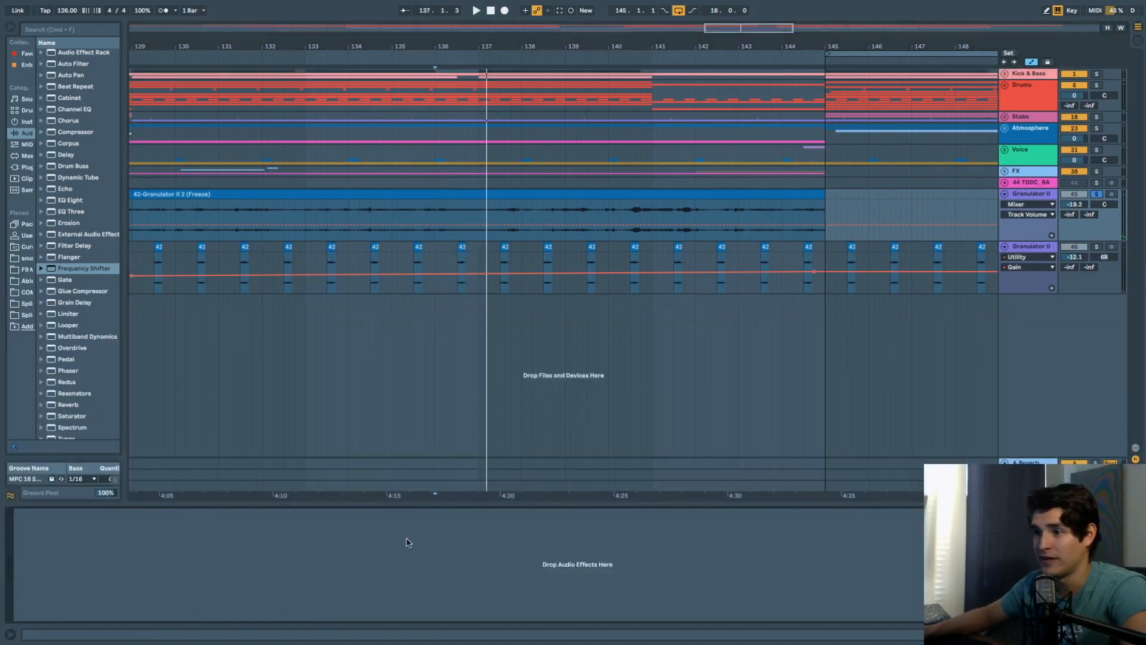
# Move the playback start point from bar 138.4.1 to near bar 145 on the Granulator II automation.
pyautogui.click(555, 215)
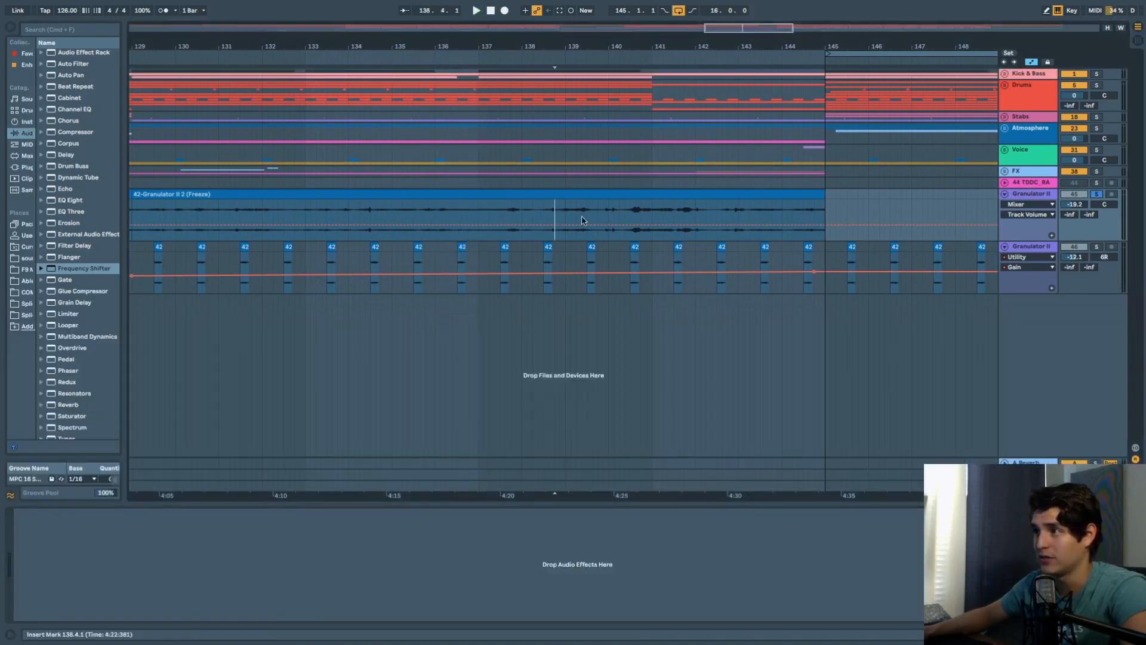
pyautogui.hscroll(10, 776, 233)
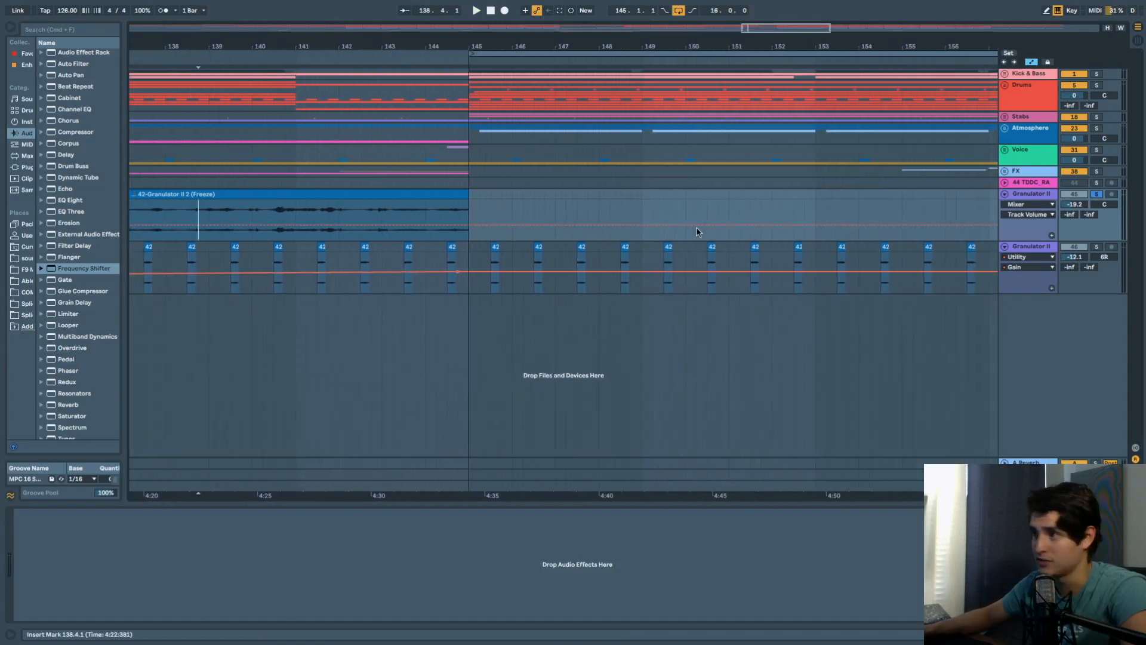
pyautogui.hscroll(2, 590, 227)
pyautogui.scroll(-10, 519, 217)
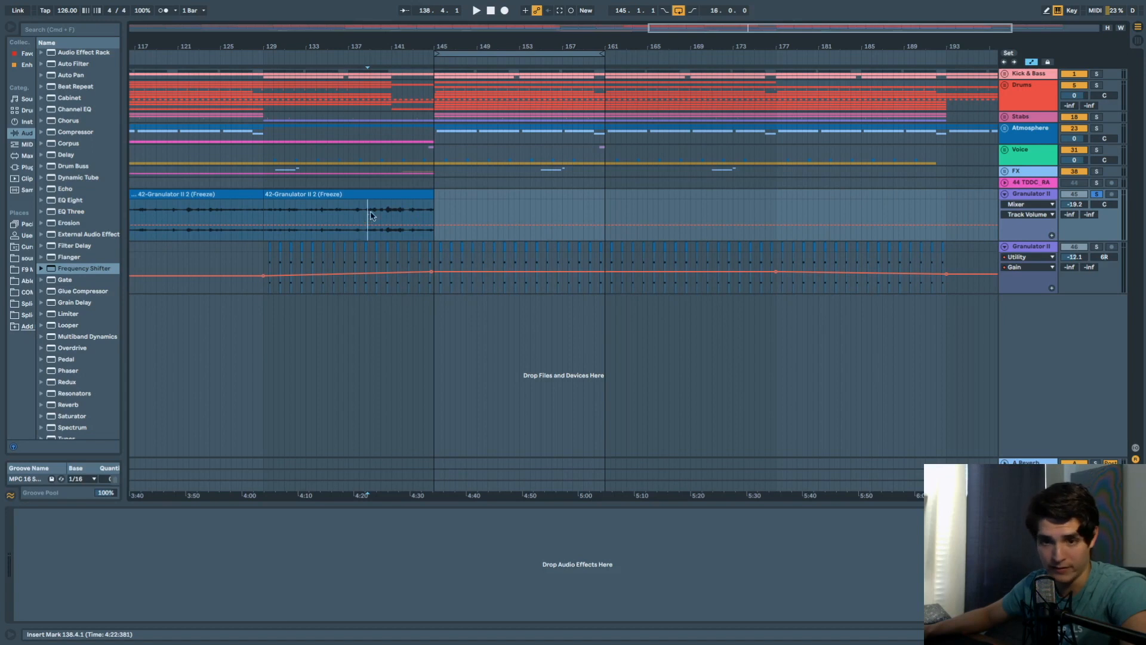
pyautogui.click(441, 250)
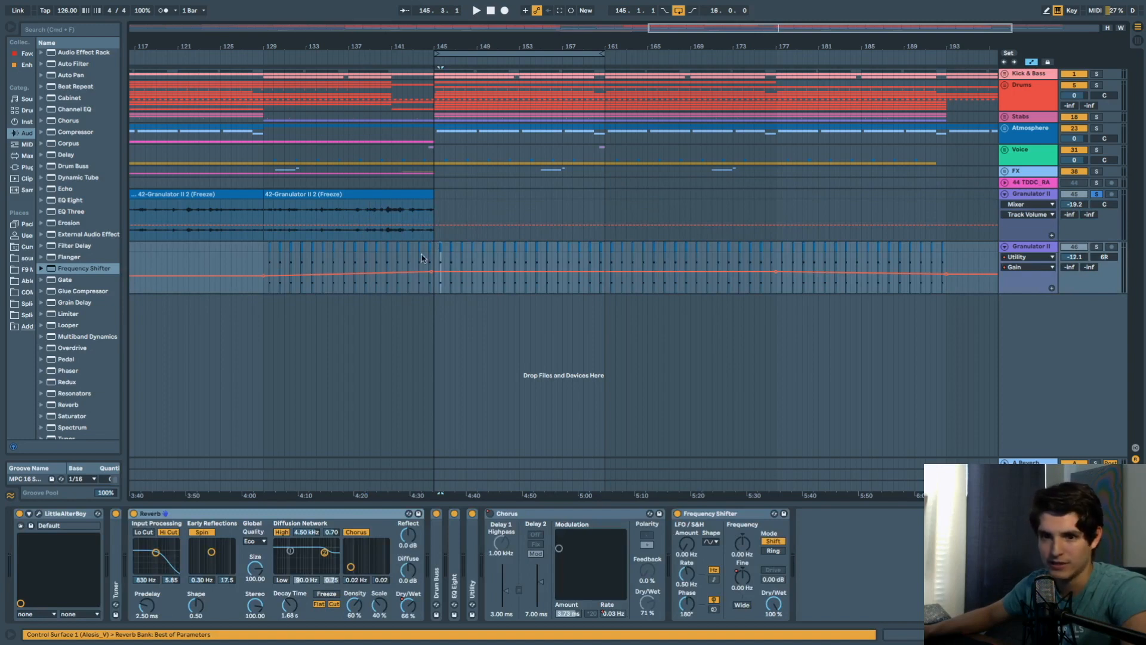
# Unsolo Granulator II, show the 44 TDDC_RA Chorus, fold both Granulator II tracks, and play.
pyautogui.click(1097, 194)
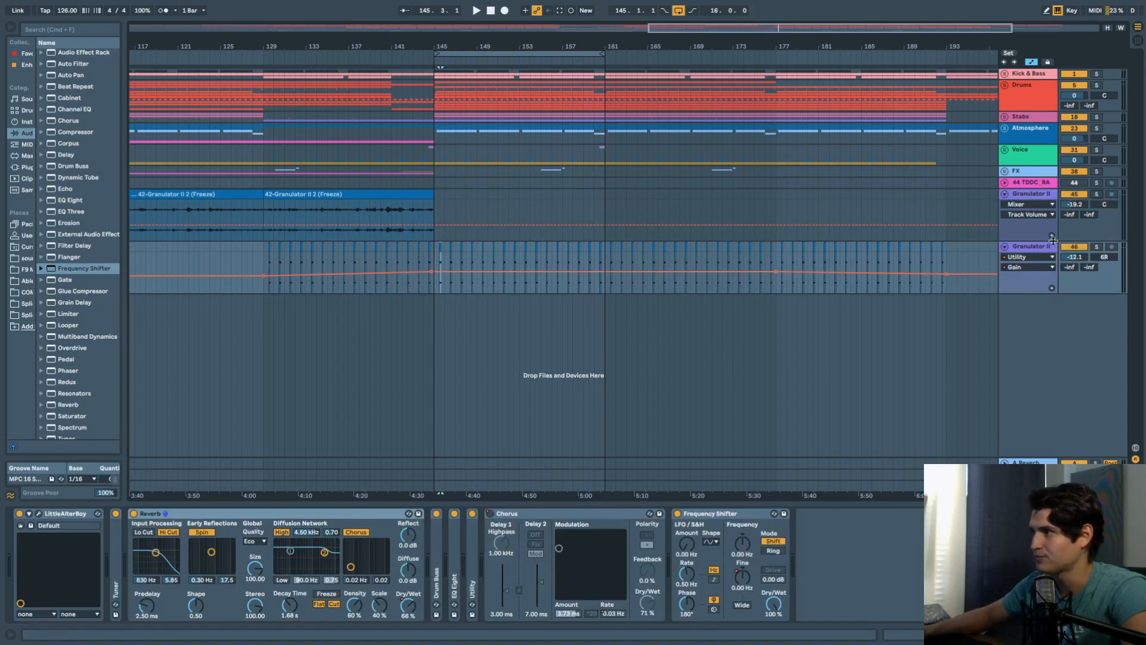
pyautogui.click(434, 185)
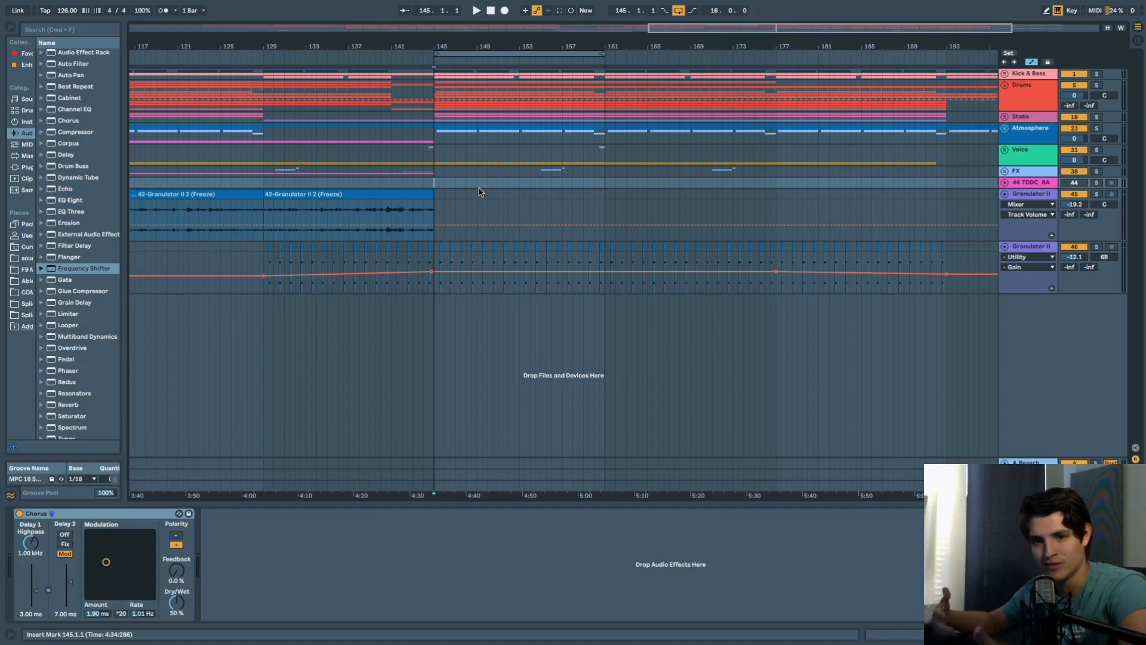
pyautogui.click(1005, 195)
pyautogui.click(1004, 205)
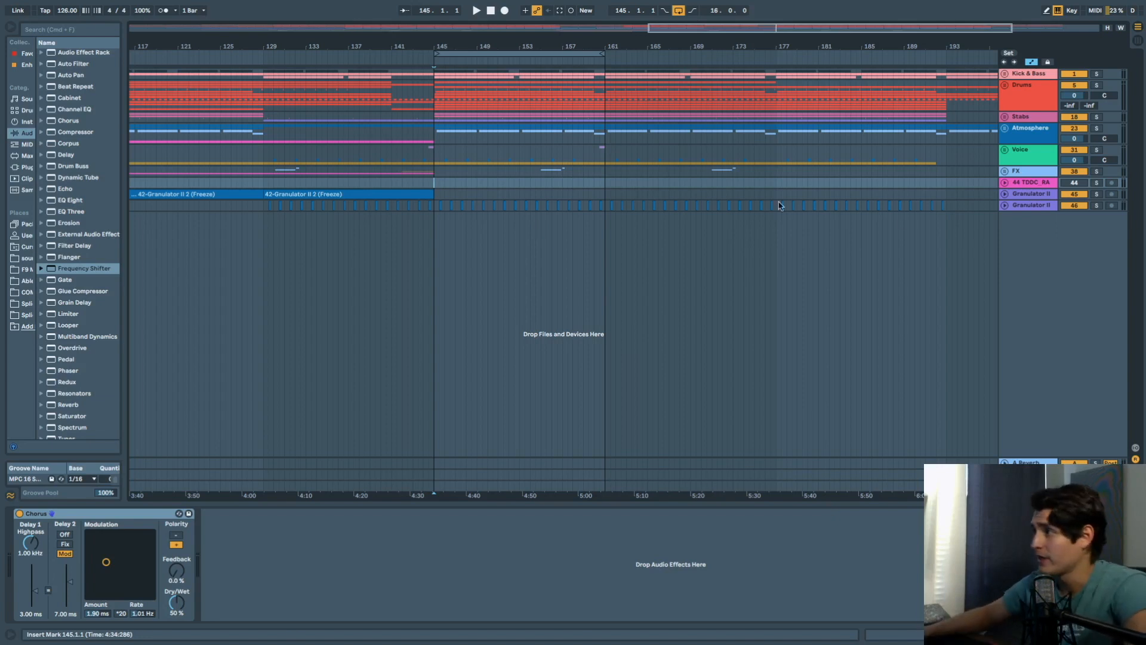
pyautogui.press('space')
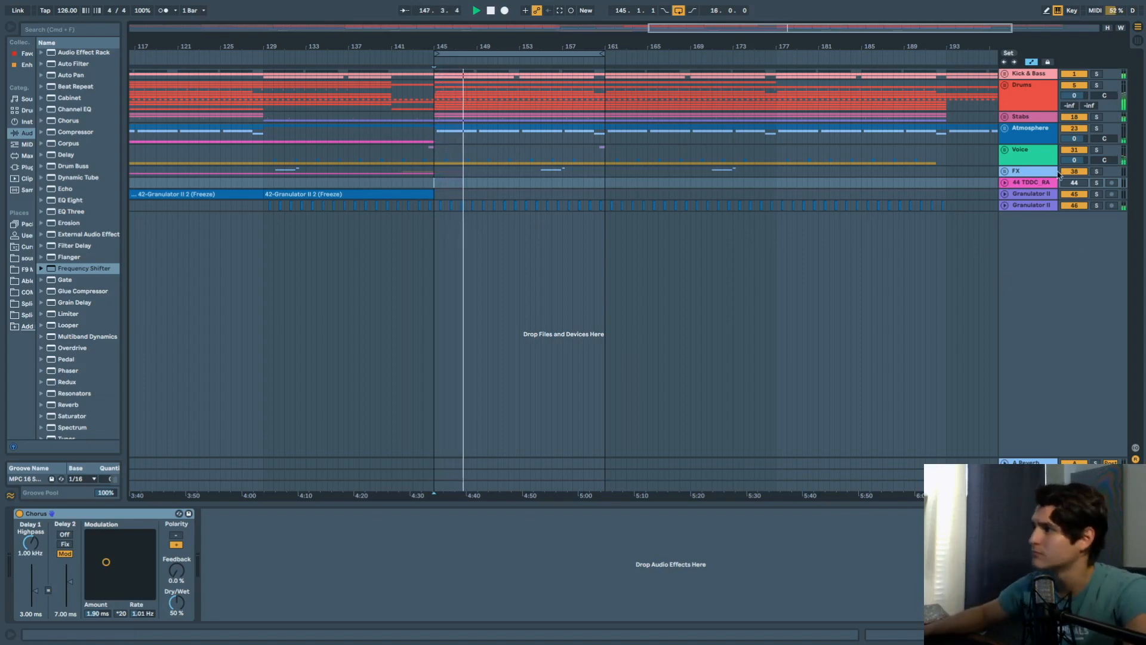
# Unfold Granulator II 46, view Frequency Shifter Fine then Reverb Dry/Wet envelopes, return to Fine, and fold it.
pyautogui.click(1027, 205)
pyautogui.click(1005, 204)
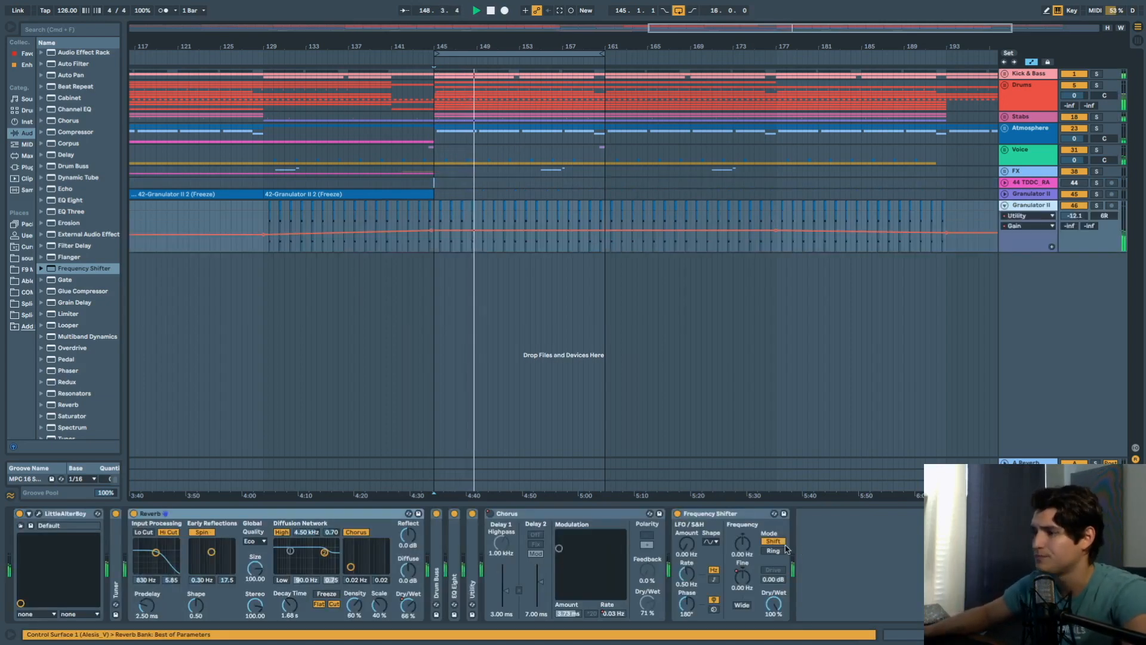
pyautogui.click(742, 578)
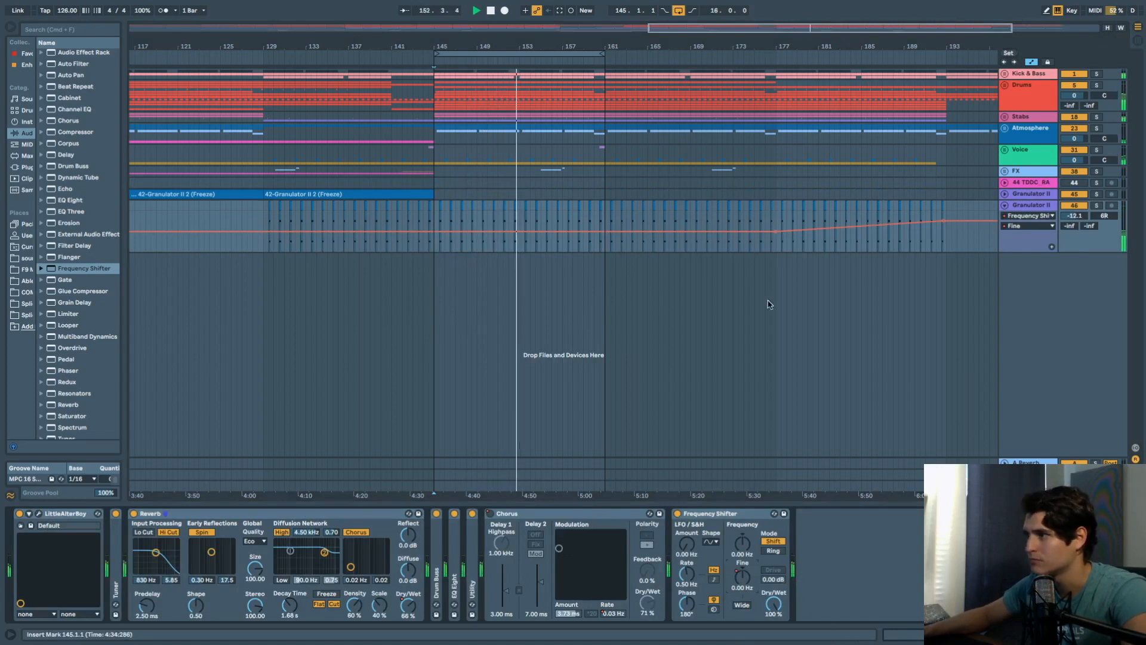
pyautogui.click(410, 609)
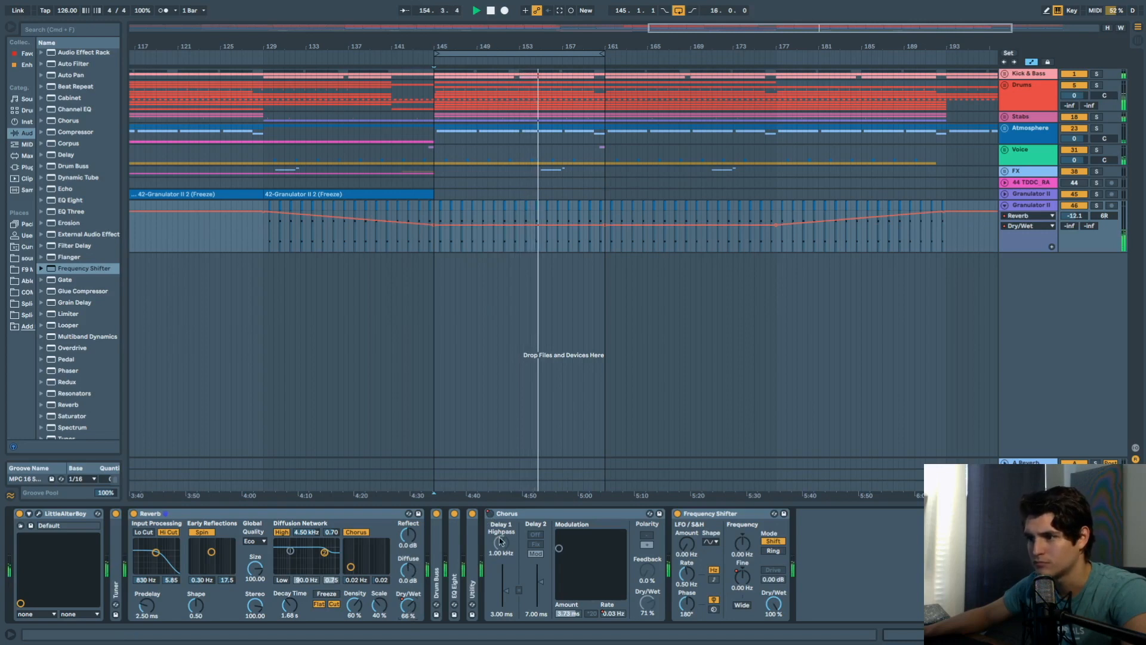
pyautogui.click(742, 577)
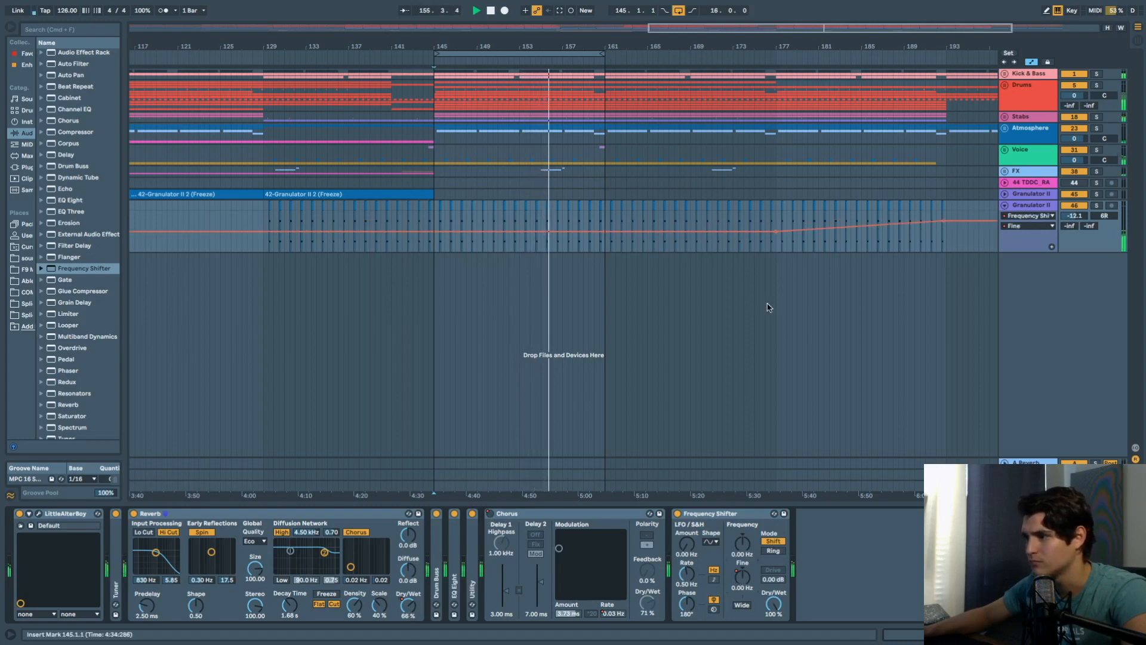
pyautogui.click(1004, 205)
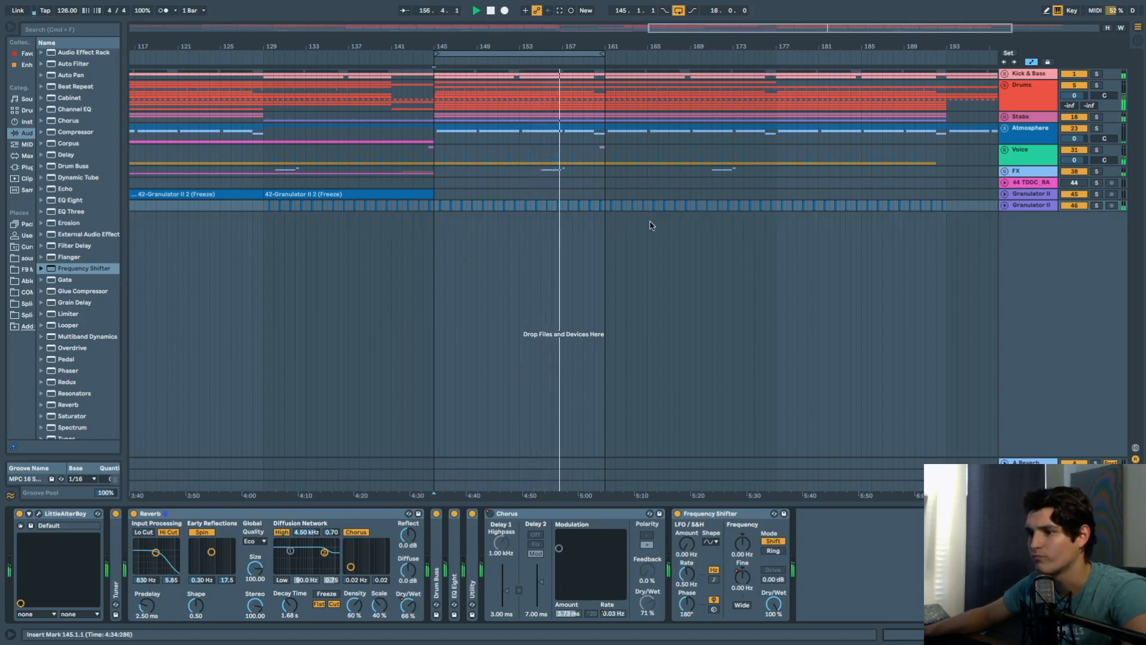
pyautogui.hscroll(1, 520, 226)
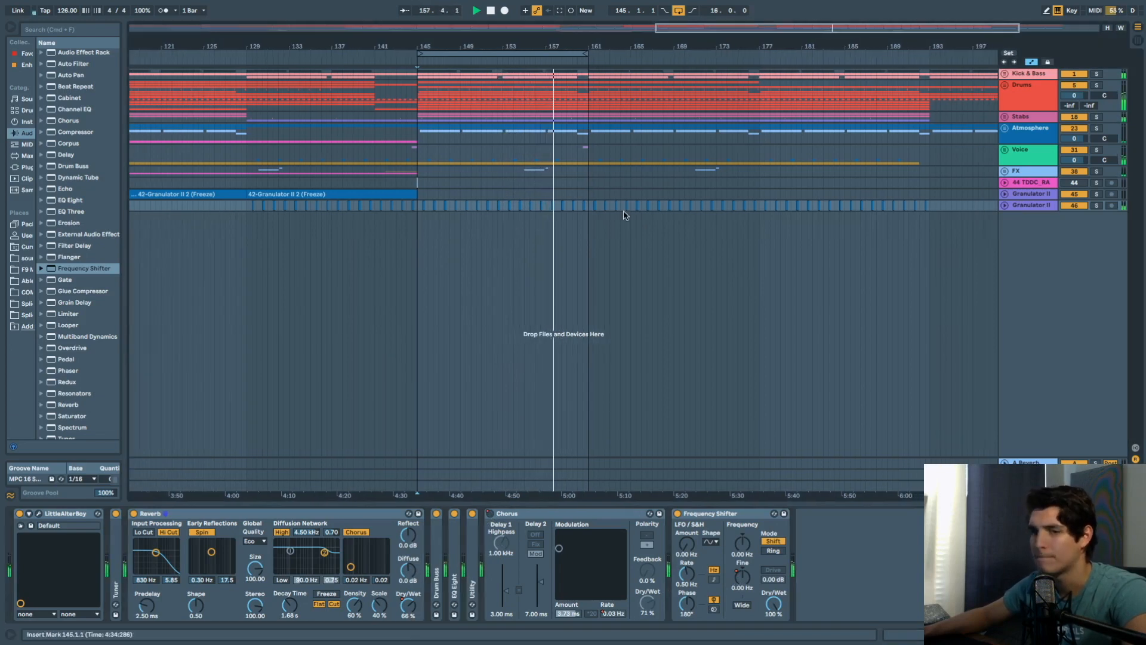